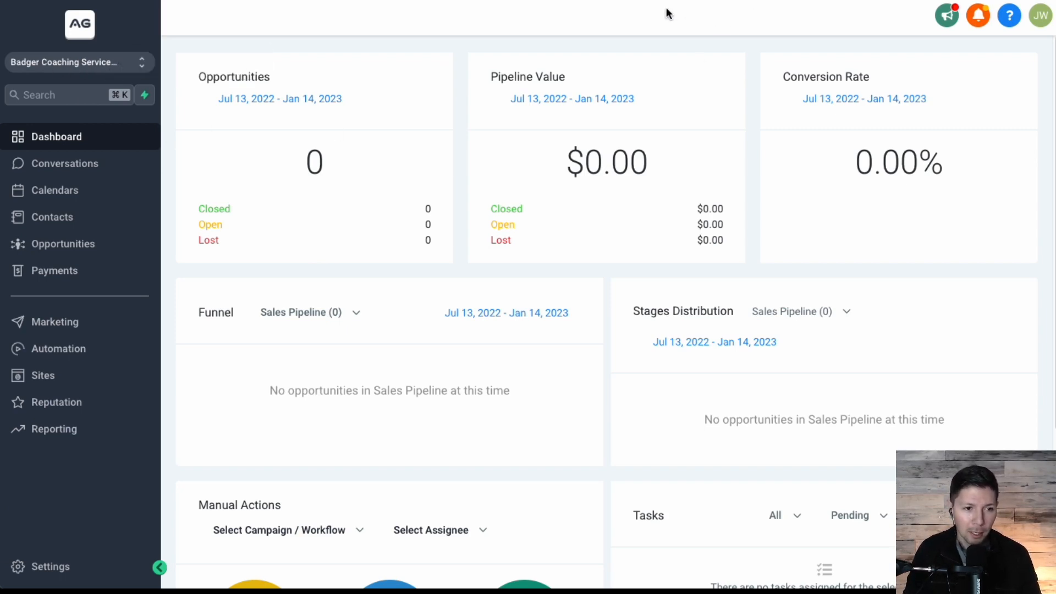
Step: Start a new funnel in the Sites area and open the prebuilt funnel template library
{"action": "left_click", "coordinate": [65, 384]}
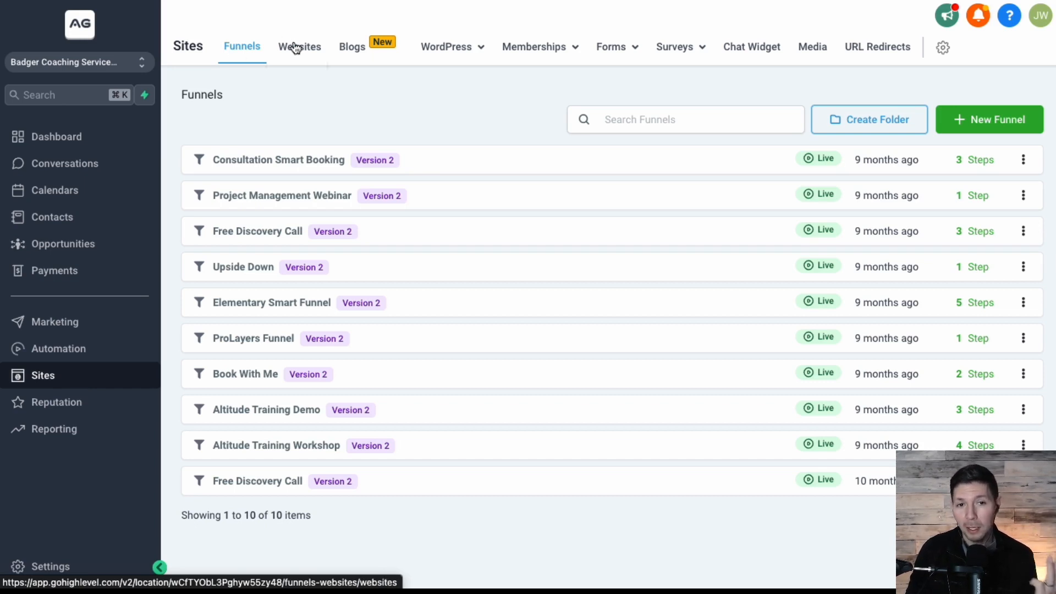
{"action": "mouse_move", "coordinate": [465, 55]}
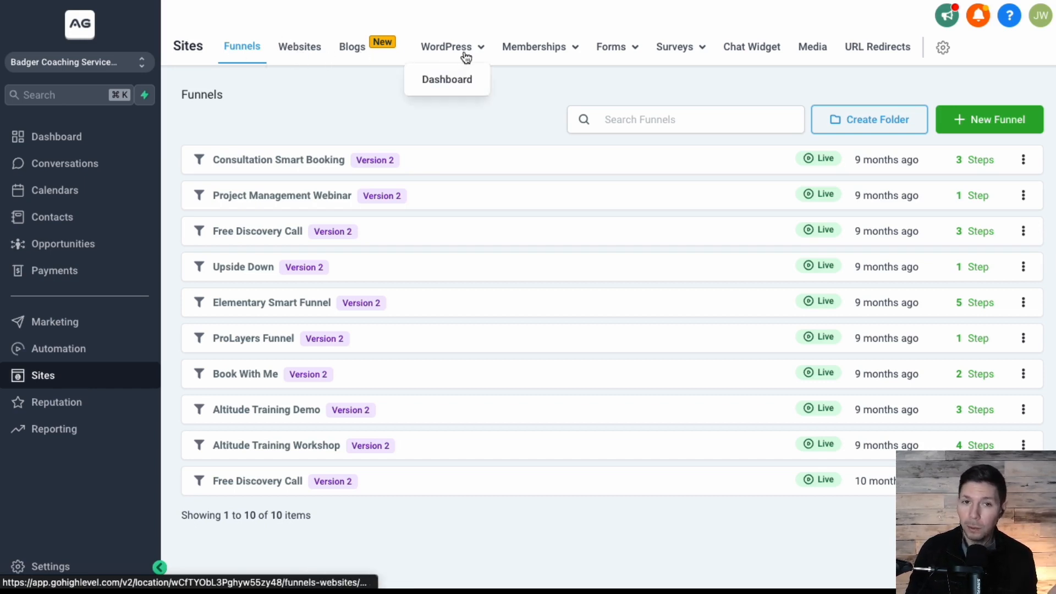
{"action": "mouse_move", "coordinate": [514, 53]}
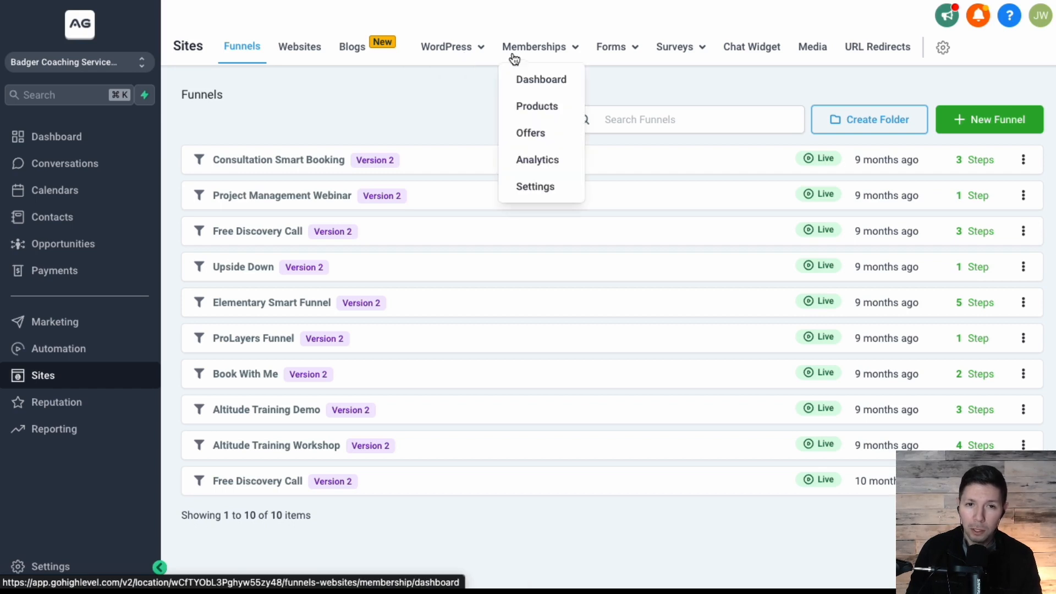
{"action": "mouse_move", "coordinate": [628, 51]}
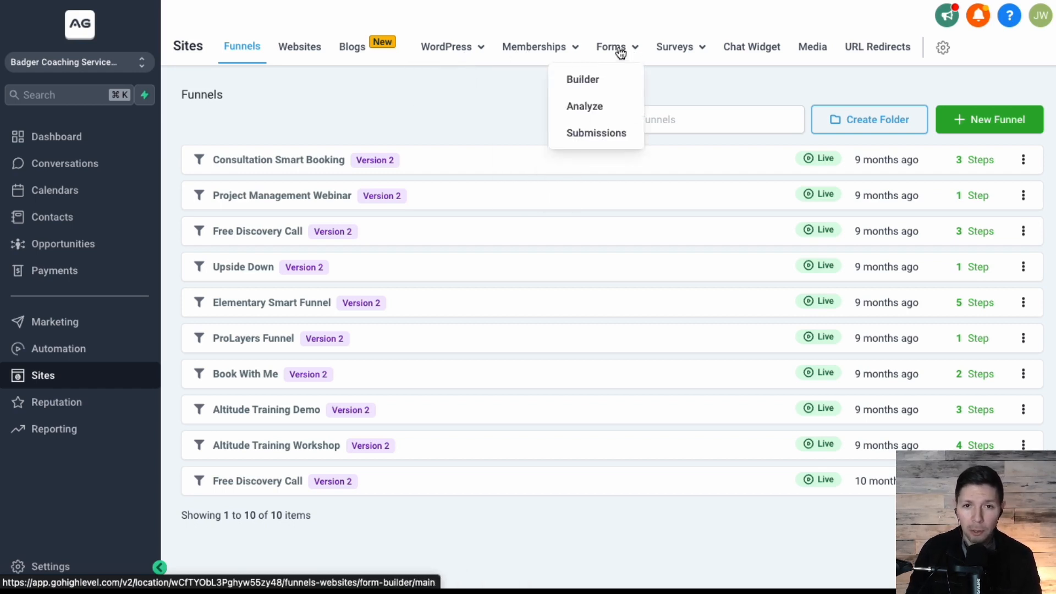
{"action": "mouse_move", "coordinate": [684, 50]}
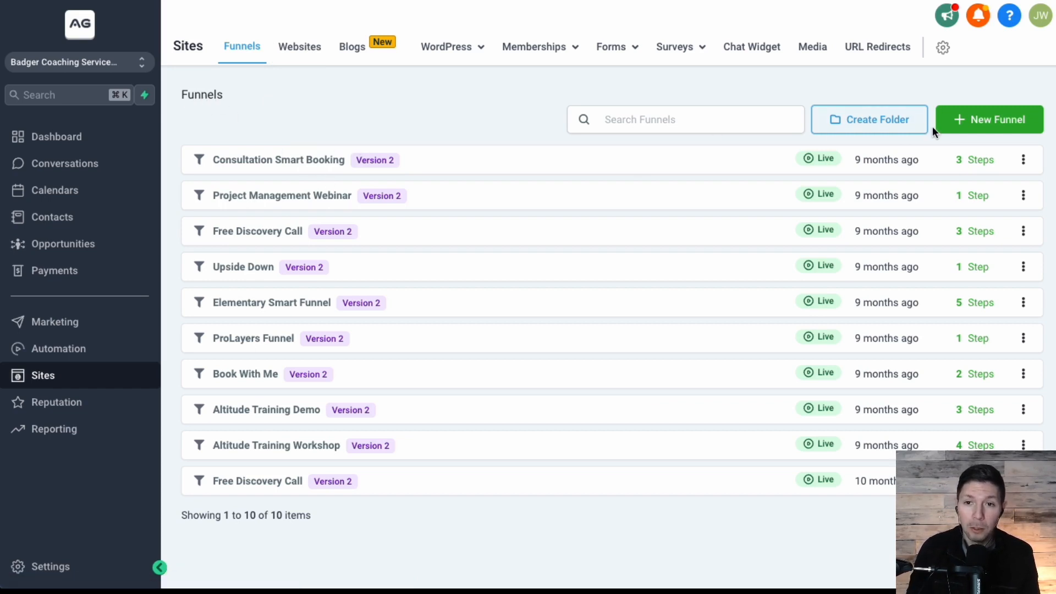
{"action": "left_click", "coordinate": [989, 126]}
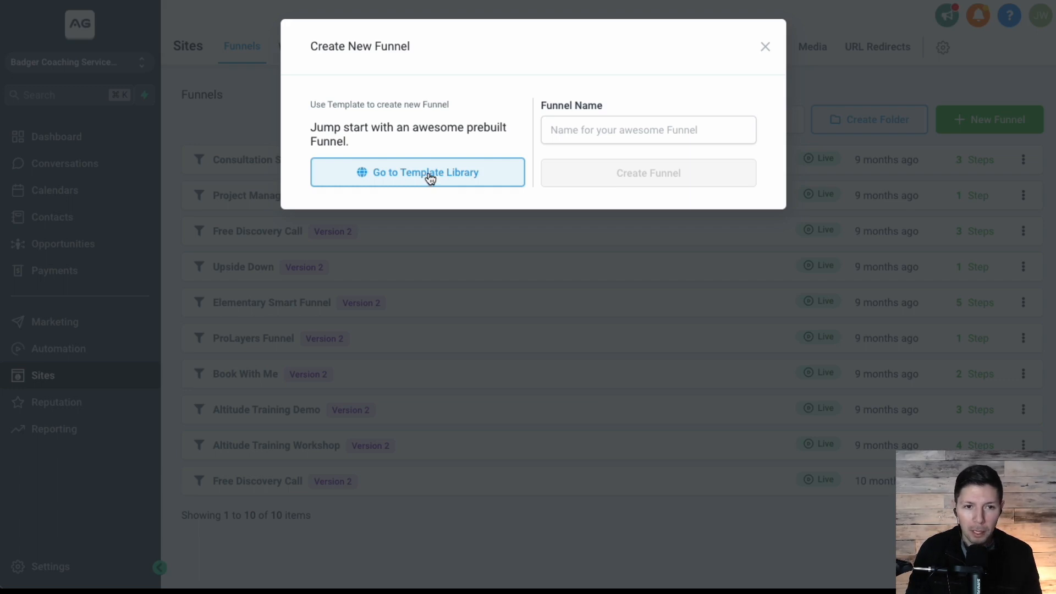
{"action": "left_click", "coordinate": [429, 178]}
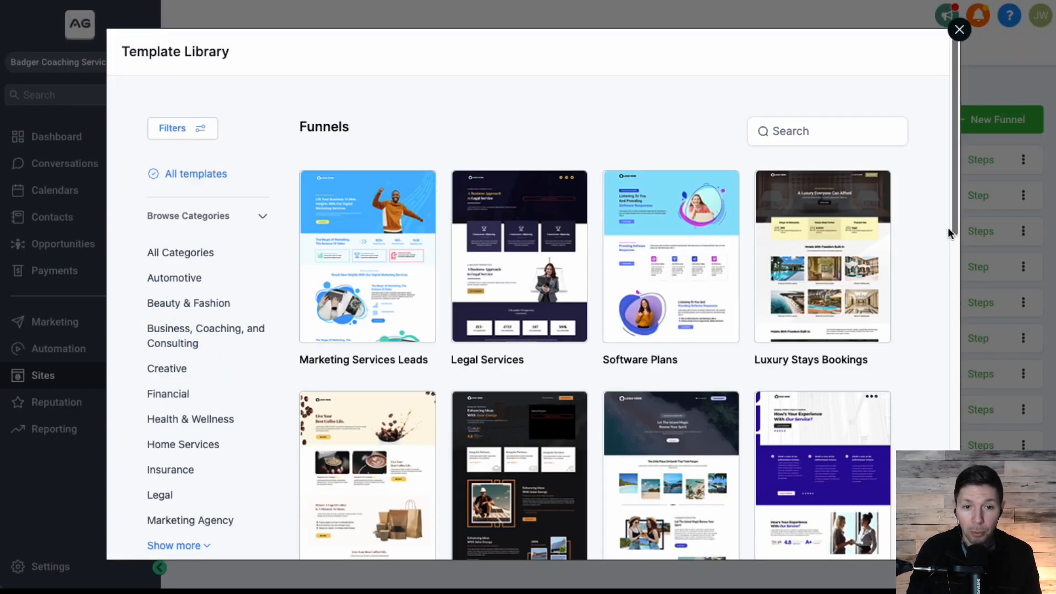
Step: Browse the prebuilt funnel templates and examine their designs and descriptions
{"action": "scroll", "coordinate": [933, 208], "scroll_direction": "down", "scroll_amount": 1}
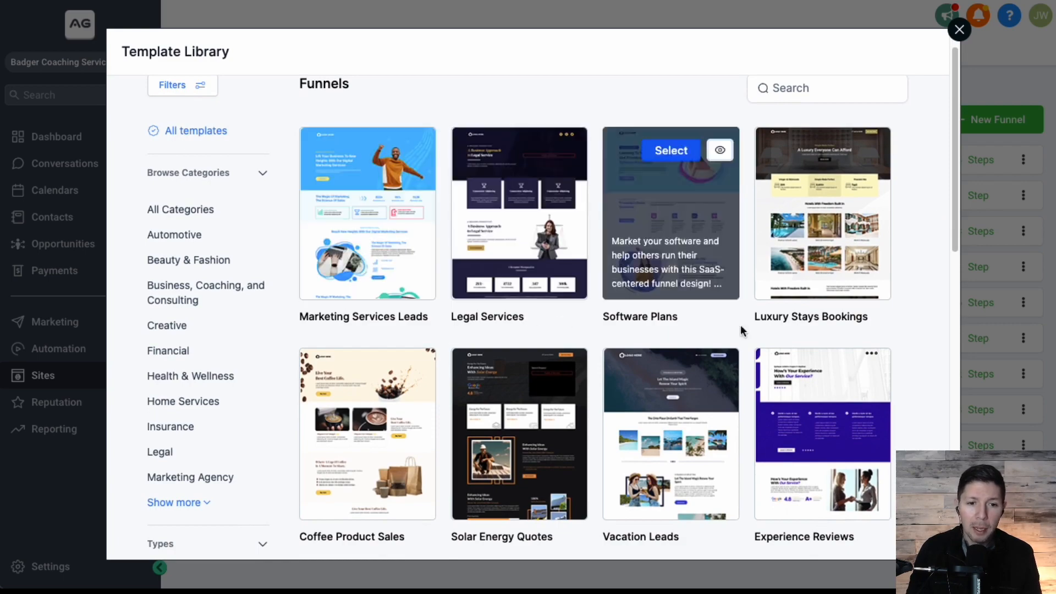
{"action": "scroll", "coordinate": [915, 311], "scroll_direction": "down", "scroll_amount": 6}
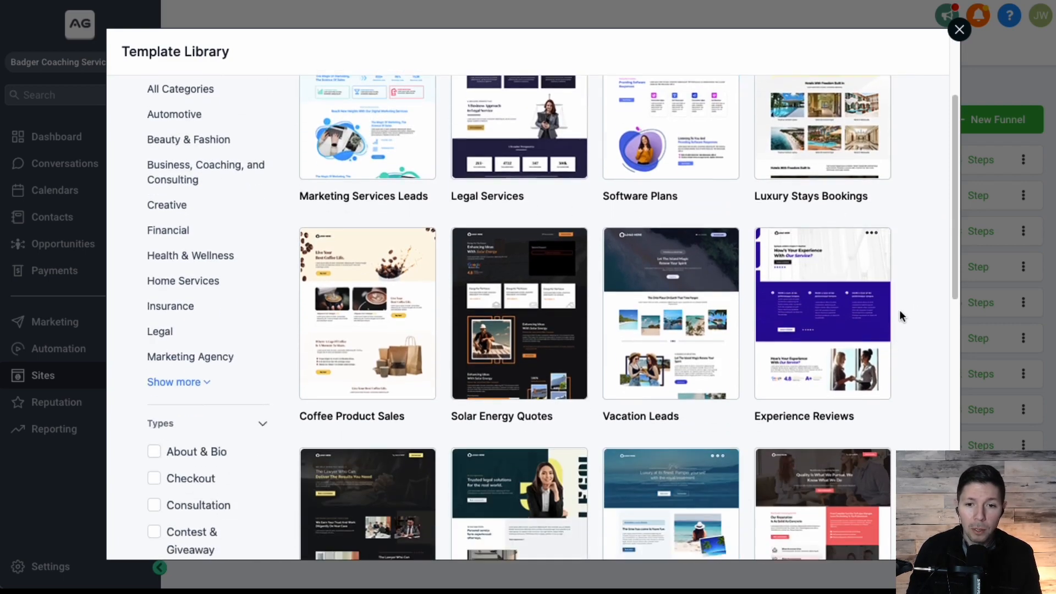
{"action": "scroll", "coordinate": [911, 310], "scroll_direction": "up", "scroll_amount": 7}
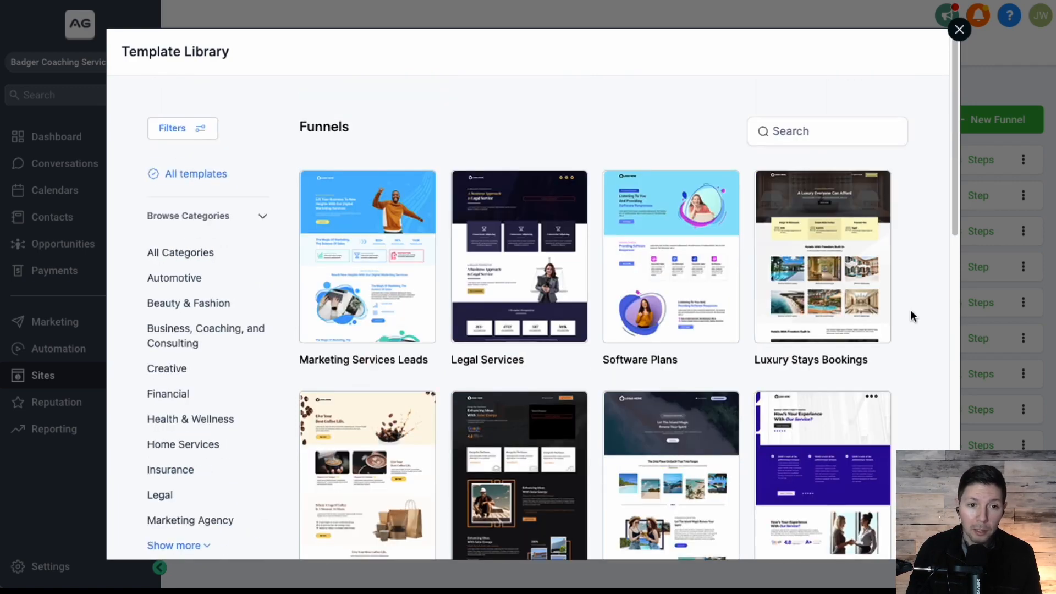
{"action": "mouse_move", "coordinate": [303, 329]}
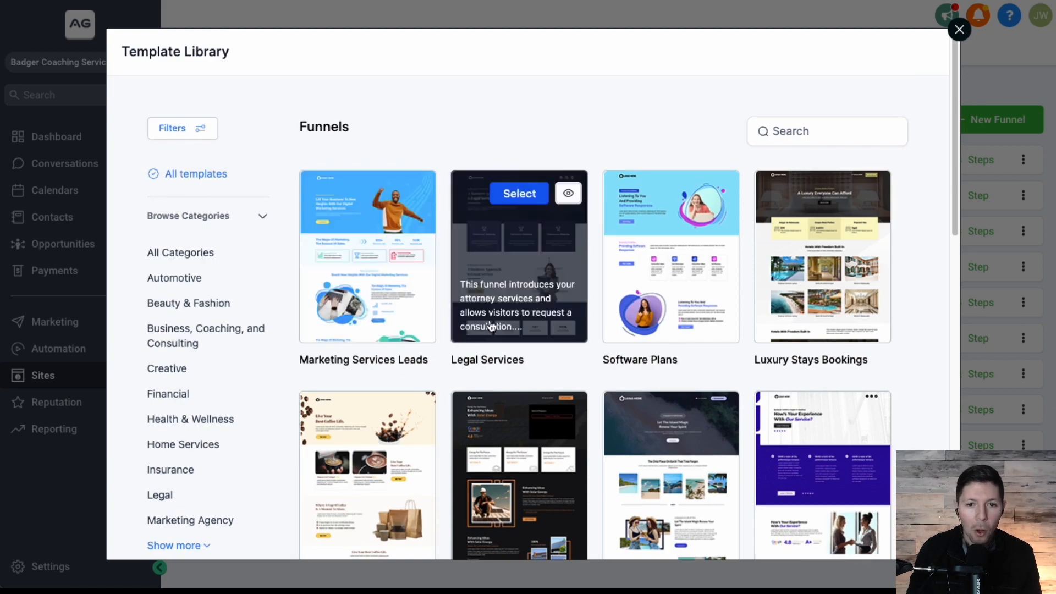
{"action": "scroll", "coordinate": [517, 264], "scroll_direction": "down", "scroll_amount": 1}
{"action": "mouse_move", "coordinate": [786, 286]}
{"action": "scroll", "coordinate": [786, 286], "scroll_direction": "down", "scroll_amount": 10}
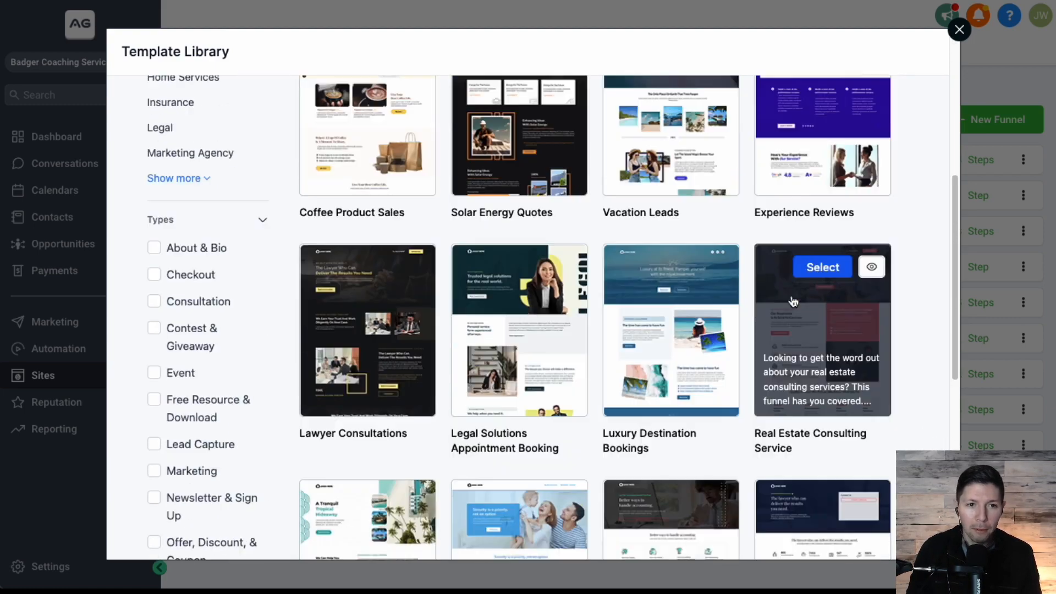
{"action": "scroll", "coordinate": [777, 302], "scroll_direction": "up", "scroll_amount": 10}
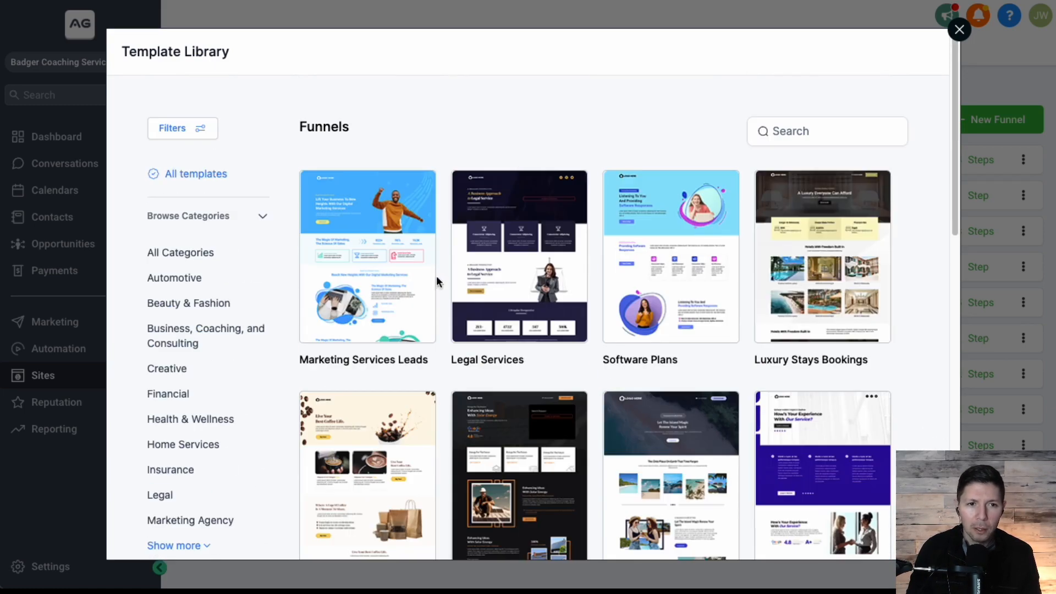
Step: Create a funnel from the Marketing Services Leads template after previewing its page and agreeing to the image usage terms
{"action": "left_click", "coordinate": [365, 198]}
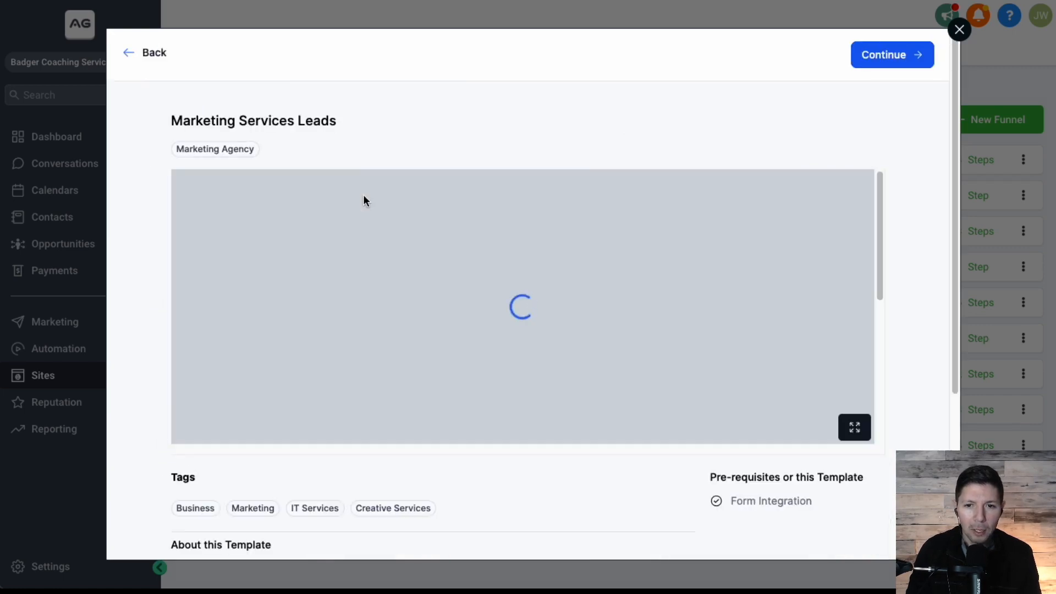
{"action": "scroll", "coordinate": [684, 311], "scroll_direction": "down", "scroll_amount": 10}
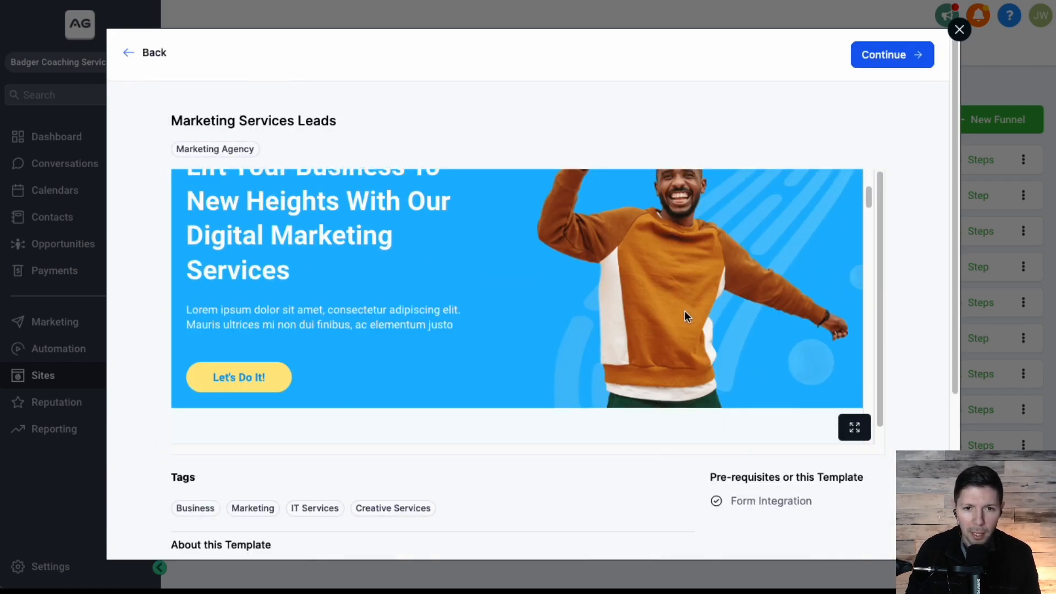
{"action": "scroll", "coordinate": [684, 310], "scroll_direction": "down", "scroll_amount": 5}
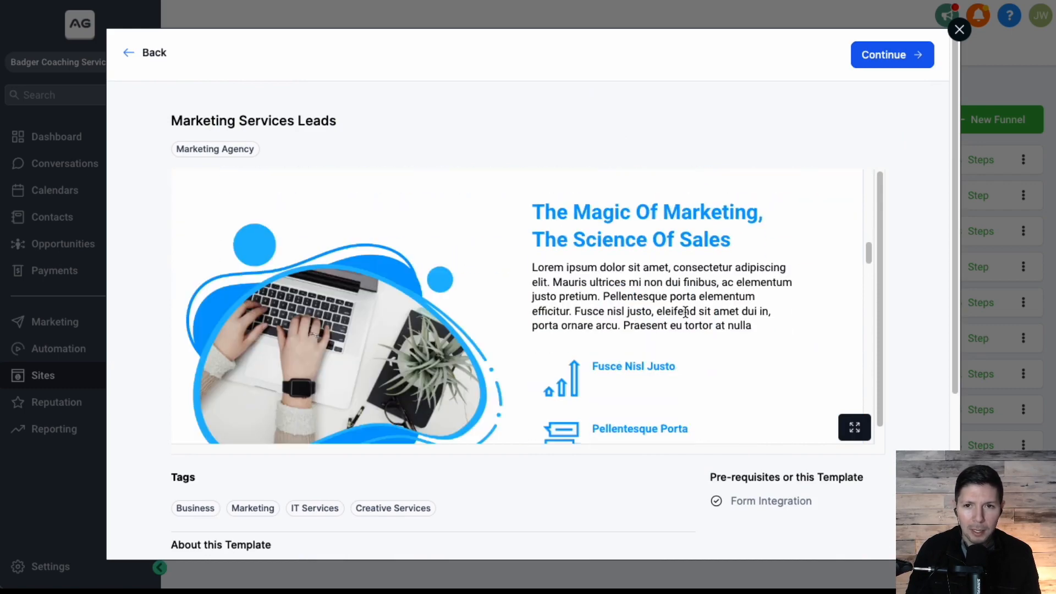
{"action": "scroll", "coordinate": [596, 312], "scroll_direction": "down", "scroll_amount": 5}
{"action": "scroll", "coordinate": [596, 312], "scroll_direction": "down", "scroll_amount": 1}
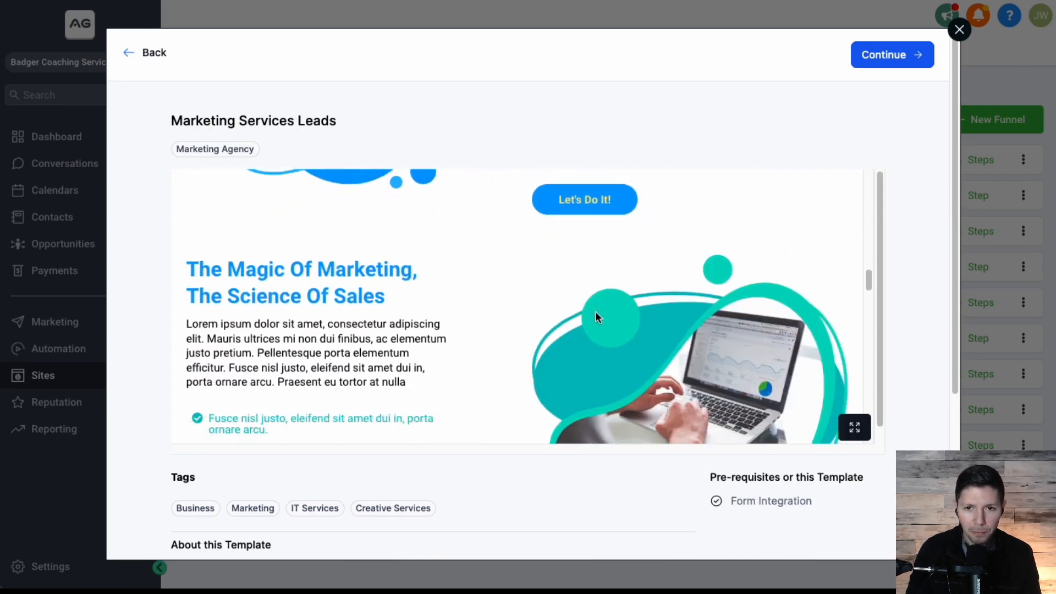
{"action": "left_click", "coordinate": [888, 55]}
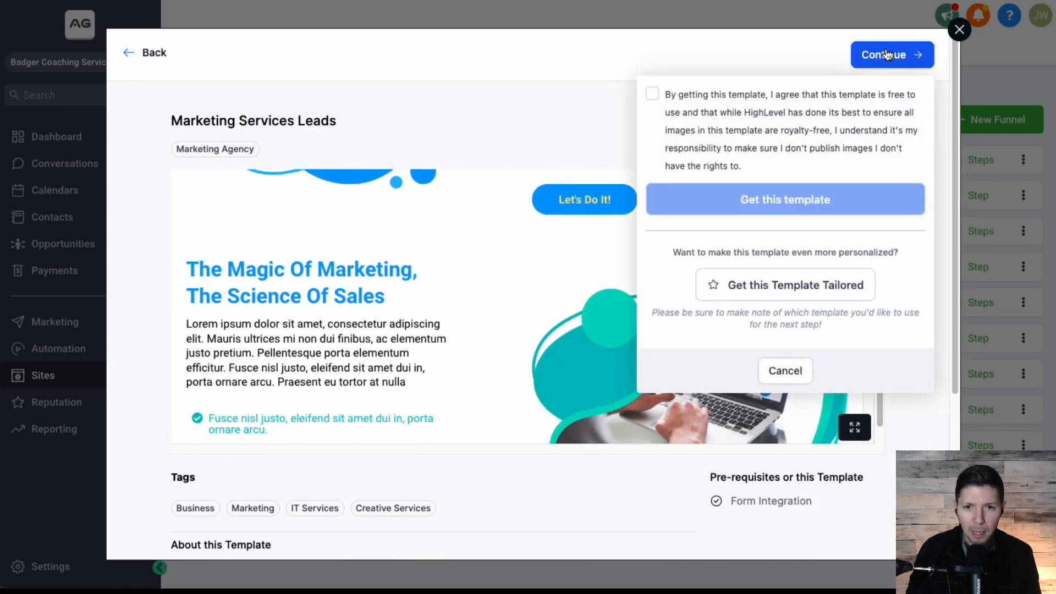
{"action": "left_click", "coordinate": [654, 95]}
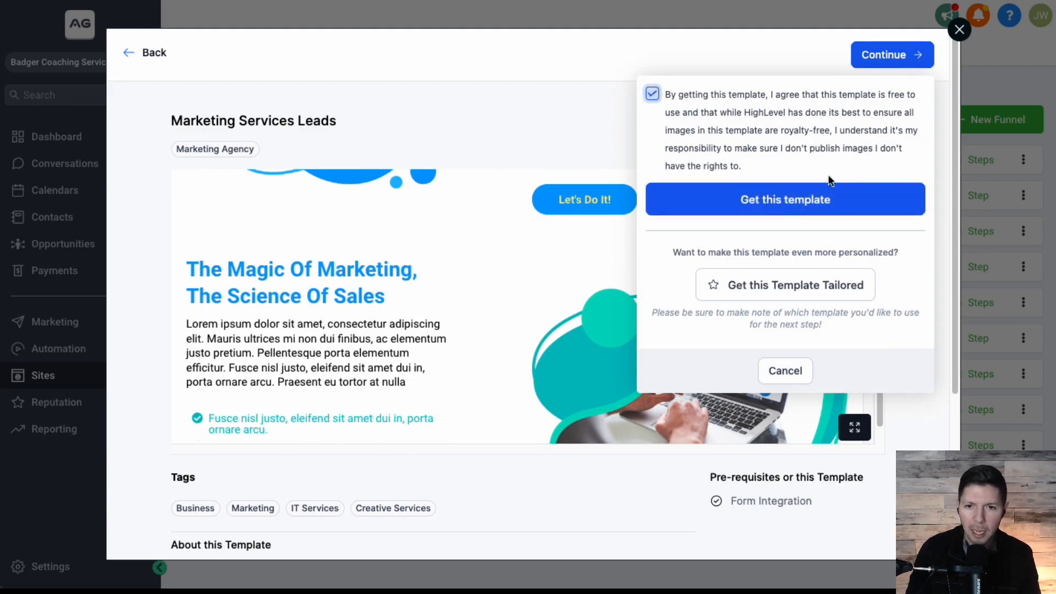
{"action": "left_click", "coordinate": [781, 203]}
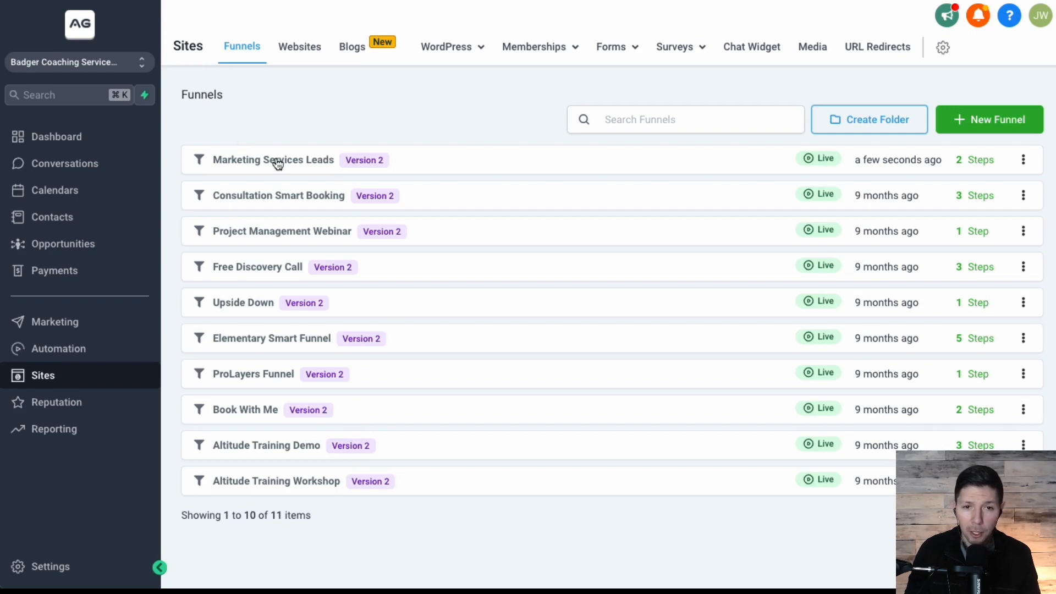
Step: Open the Marketing Services Leads funnel's Home page in the editor and examine the logo's image settings and the page sections
{"action": "left_click", "coordinate": [230, 166]}
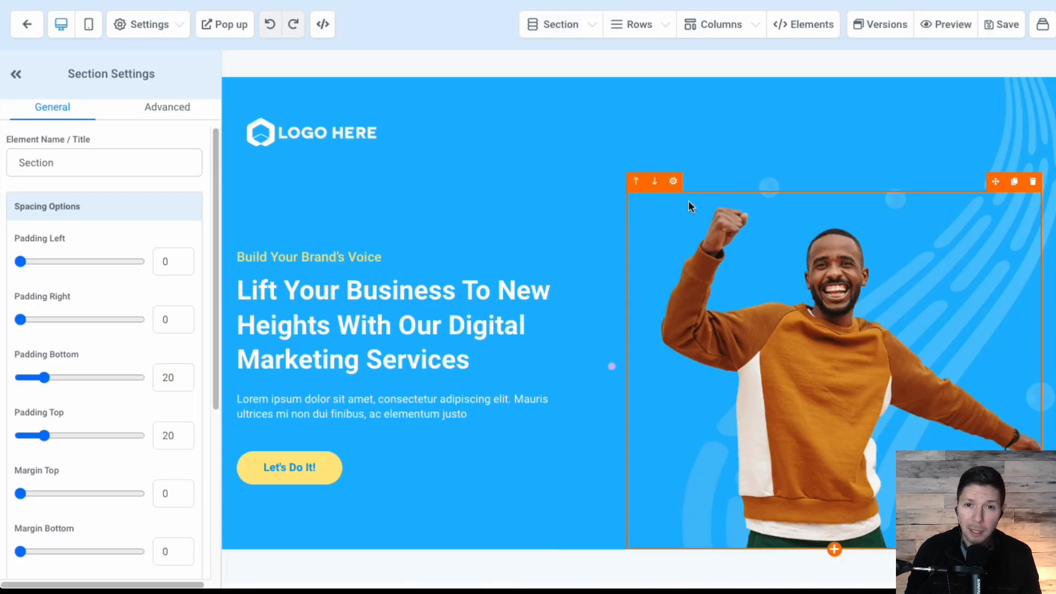
{"action": "left_click", "coordinate": [310, 129]}
{"action": "scroll", "coordinate": [179, 195], "scroll_direction": "down", "scroll_amount": 10}
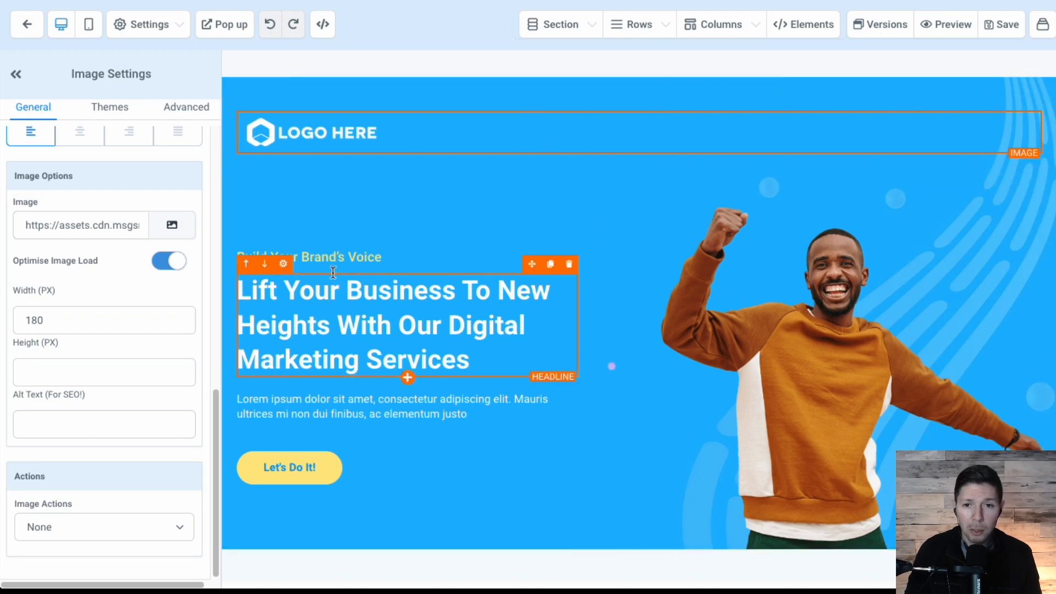
{"action": "scroll", "coordinate": [352, 347], "scroll_direction": "down", "scroll_amount": 7}
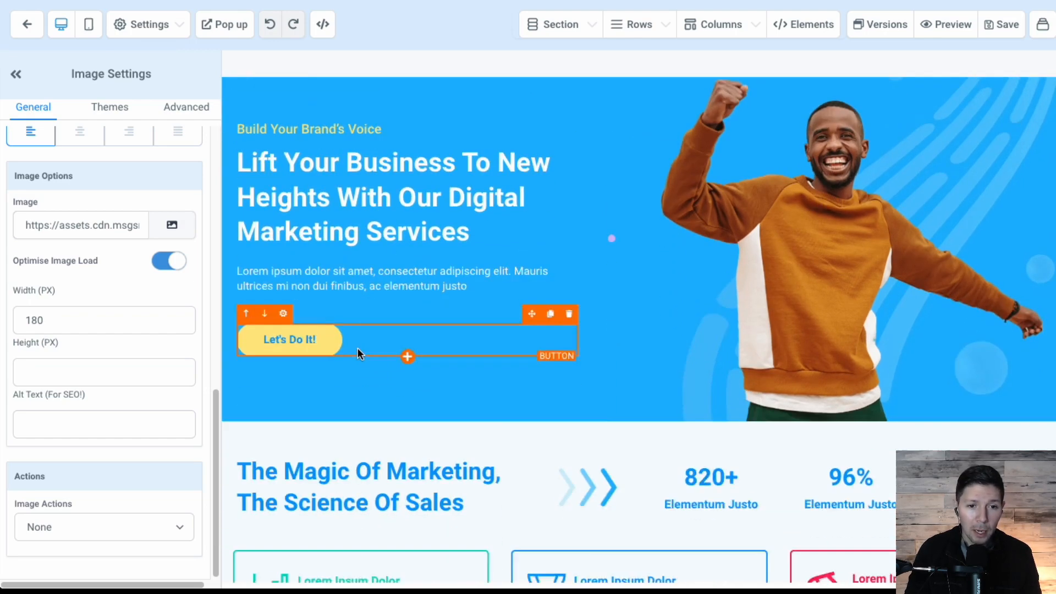
{"action": "scroll", "coordinate": [418, 329], "scroll_direction": "down", "scroll_amount": 18}
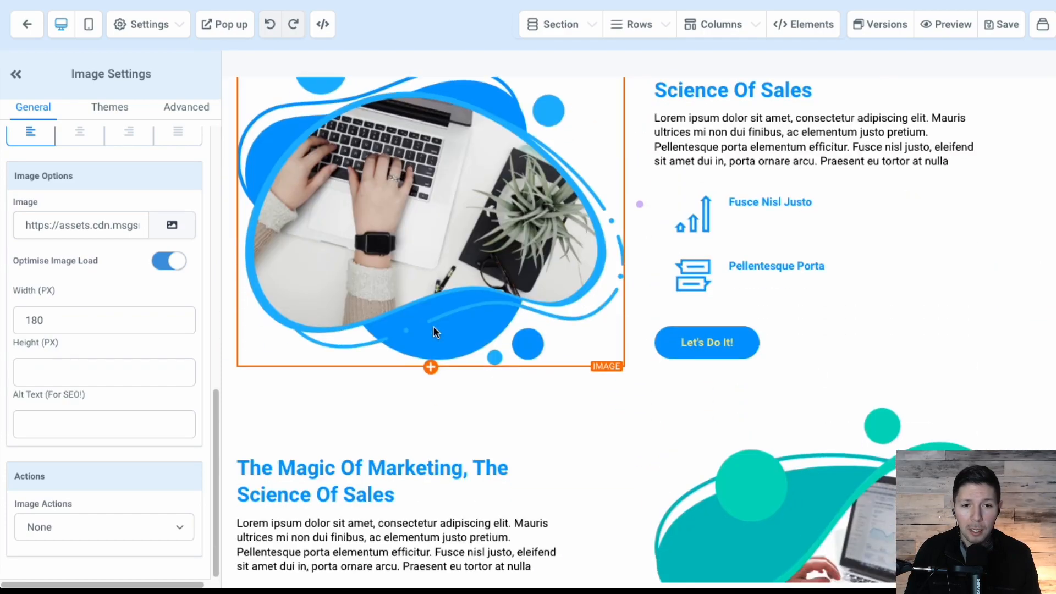
{"action": "scroll", "coordinate": [433, 329], "scroll_direction": "down", "scroll_amount": 10}
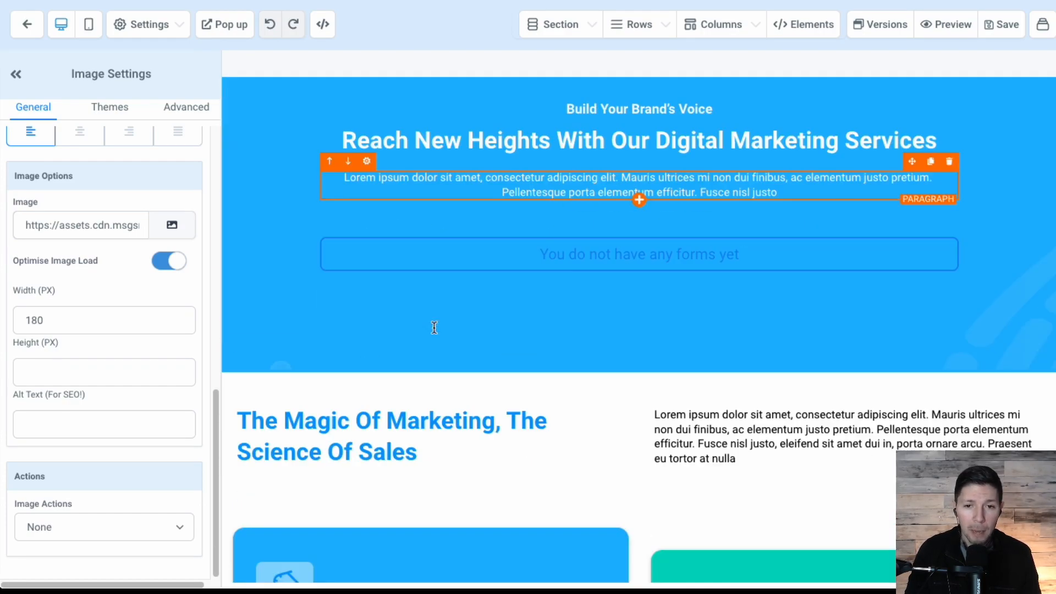
{"action": "scroll", "coordinate": [434, 333], "scroll_direction": "down", "scroll_amount": 14}
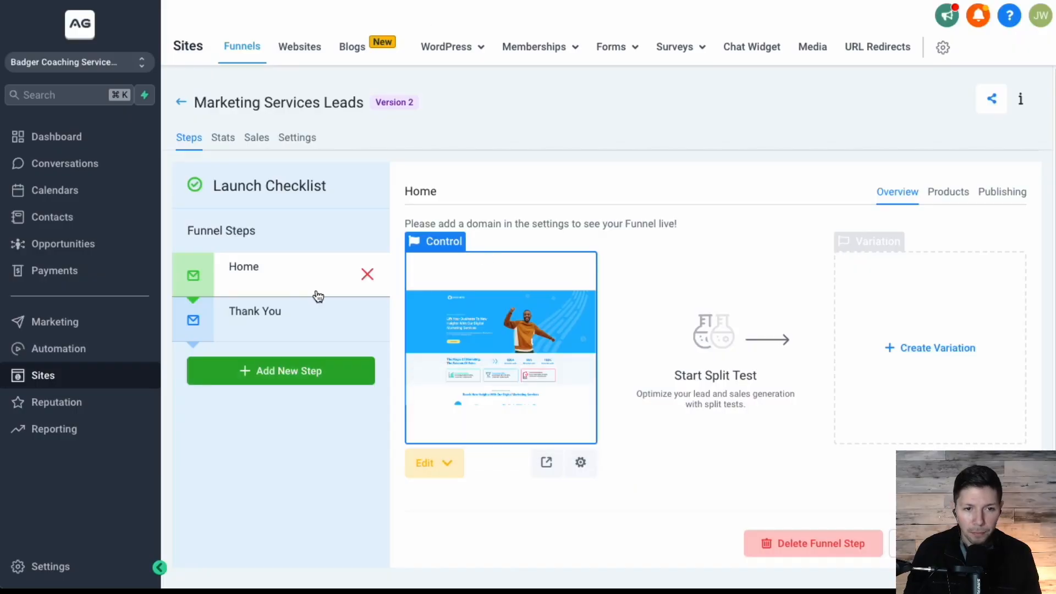
Step: Review the funnel's Thank You and Home steps and its statistics, and return to the funnel list
{"action": "left_click", "coordinate": [324, 328]}
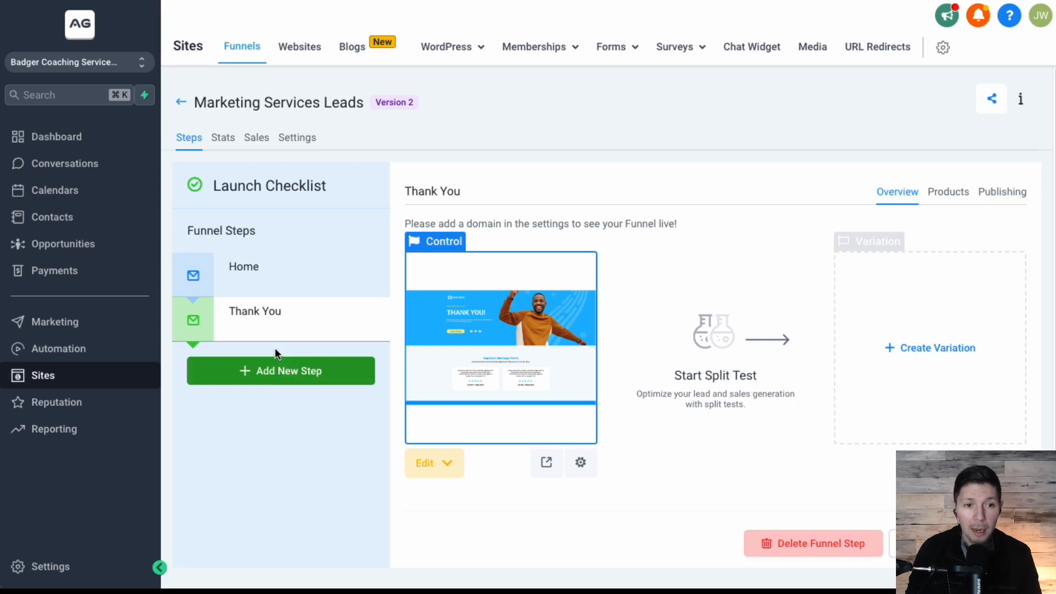
{"action": "mouse_move", "coordinate": [258, 285]}
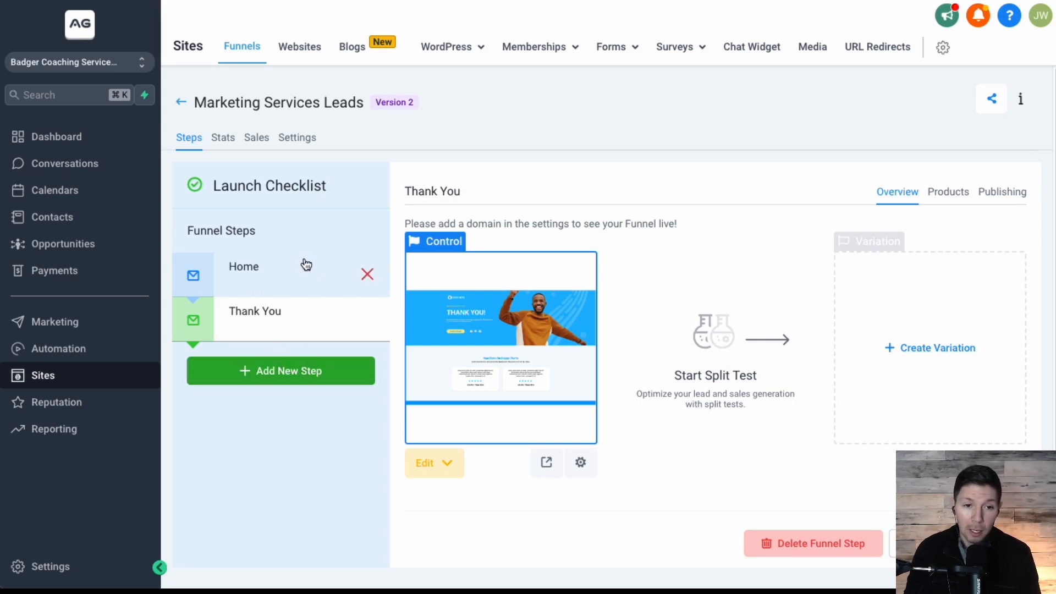
{"action": "left_click", "coordinate": [304, 294]}
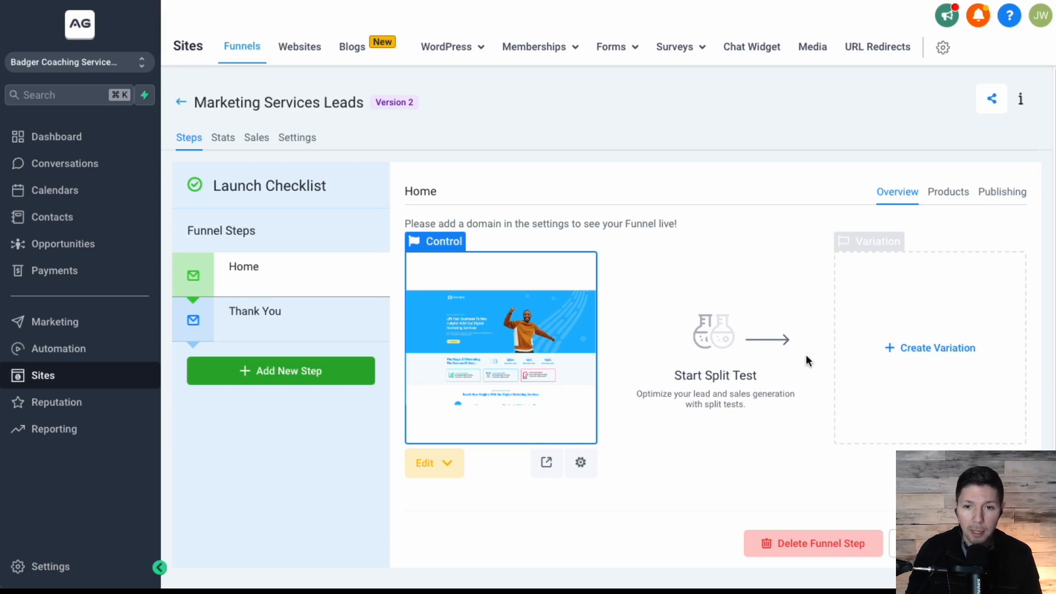
{"action": "left_click", "coordinate": [224, 144]}
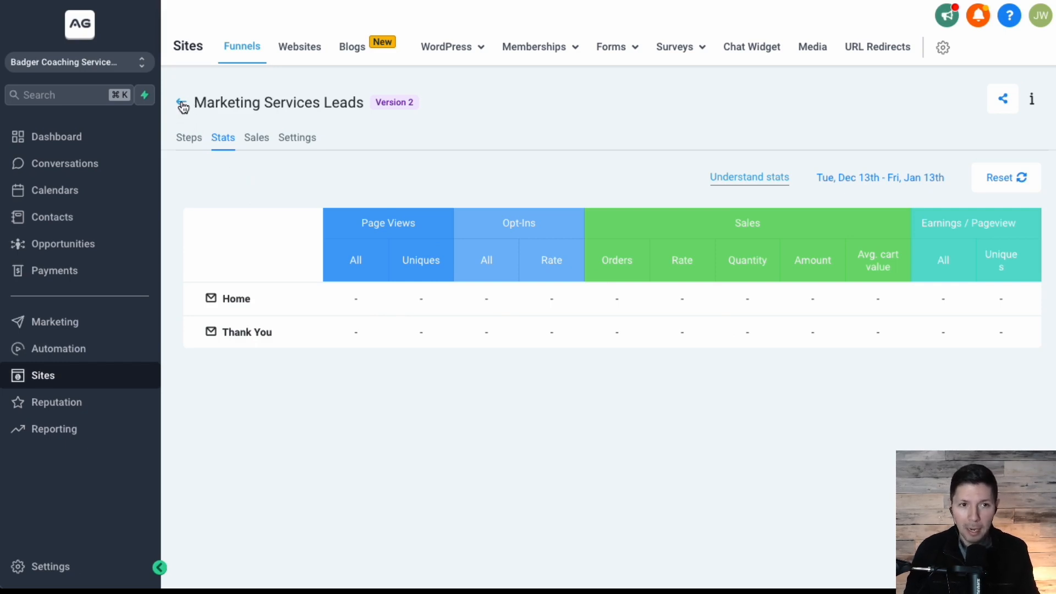
{"action": "left_click", "coordinate": [188, 138]}
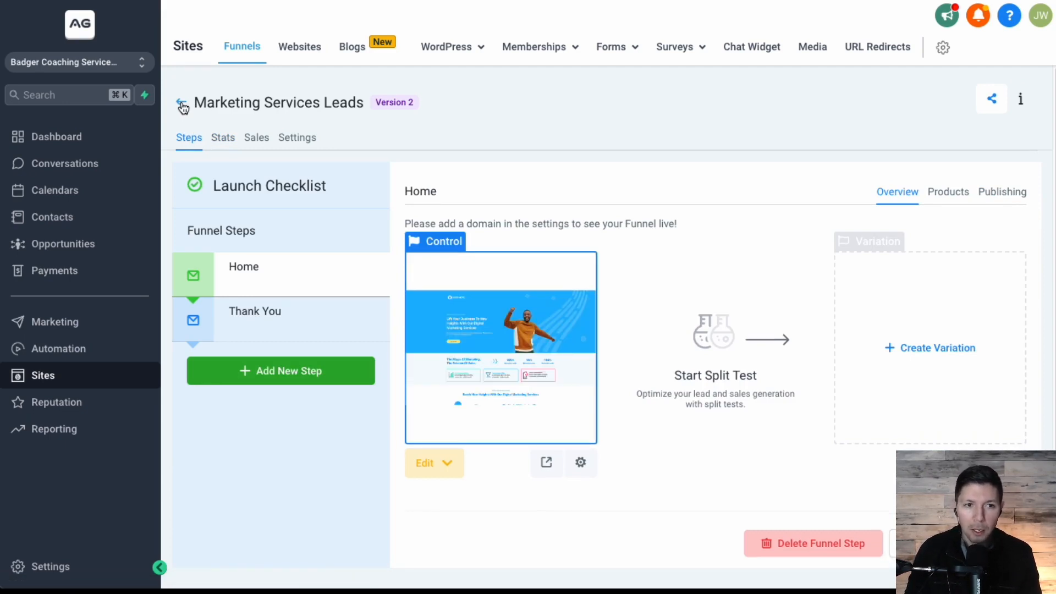
{"action": "left_click", "coordinate": [181, 103]}
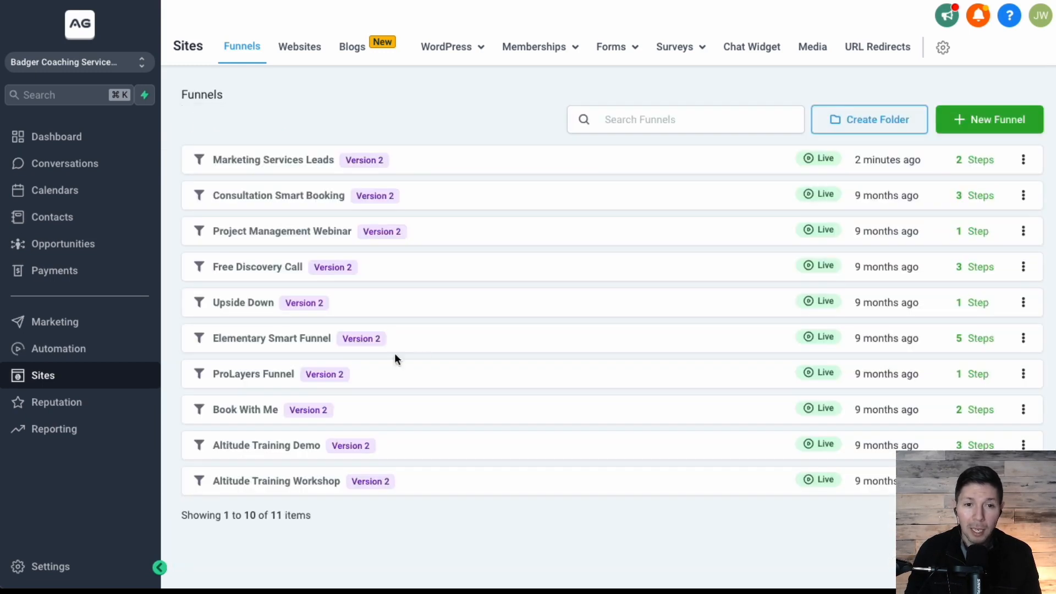
Step: Select funneljustin.com as the domain in the Marketing Services Leads funnel's settings and return to the funnel list
{"action": "left_click", "coordinate": [266, 159]}
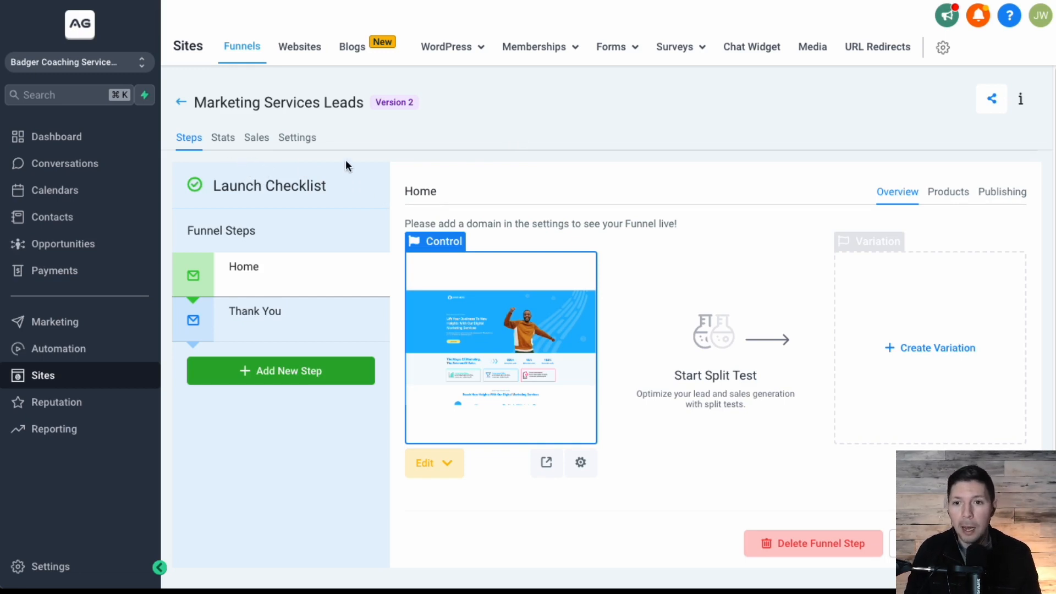
{"action": "left_click", "coordinate": [301, 143]}
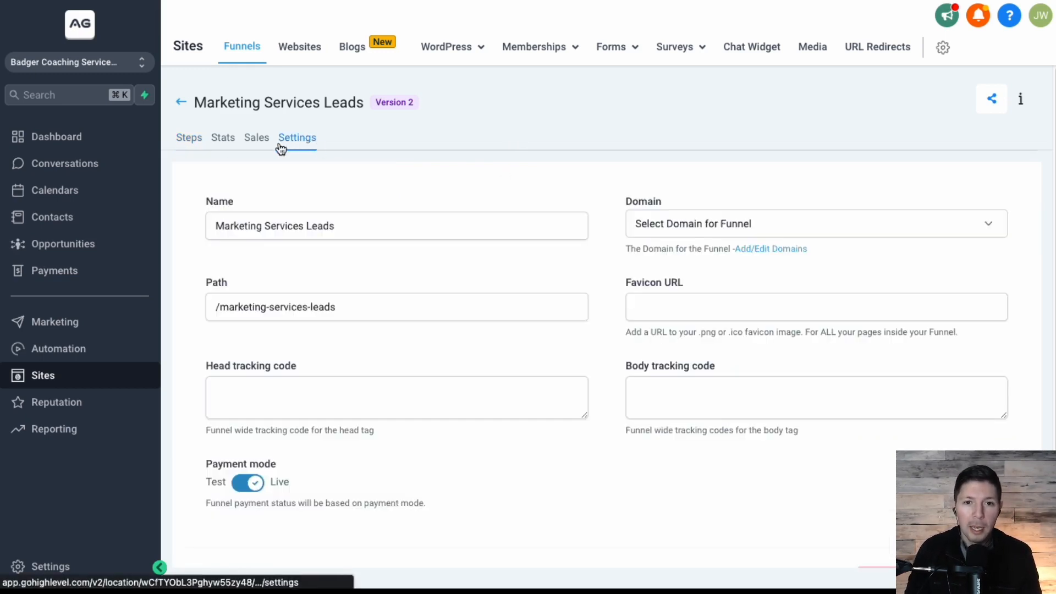
{"action": "left_click", "coordinate": [663, 224]}
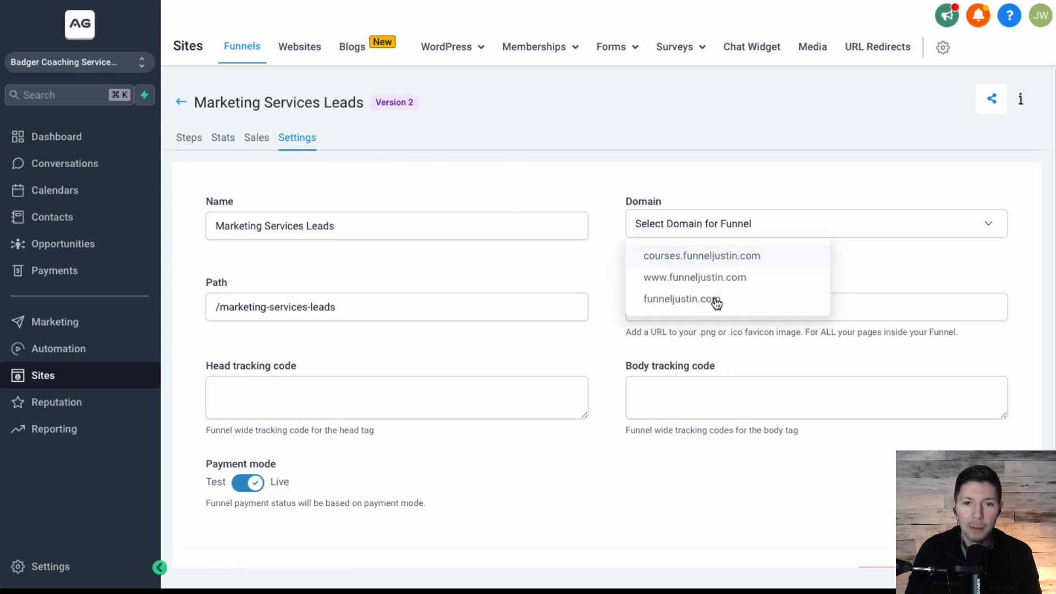
{"action": "left_click", "coordinate": [680, 300]}
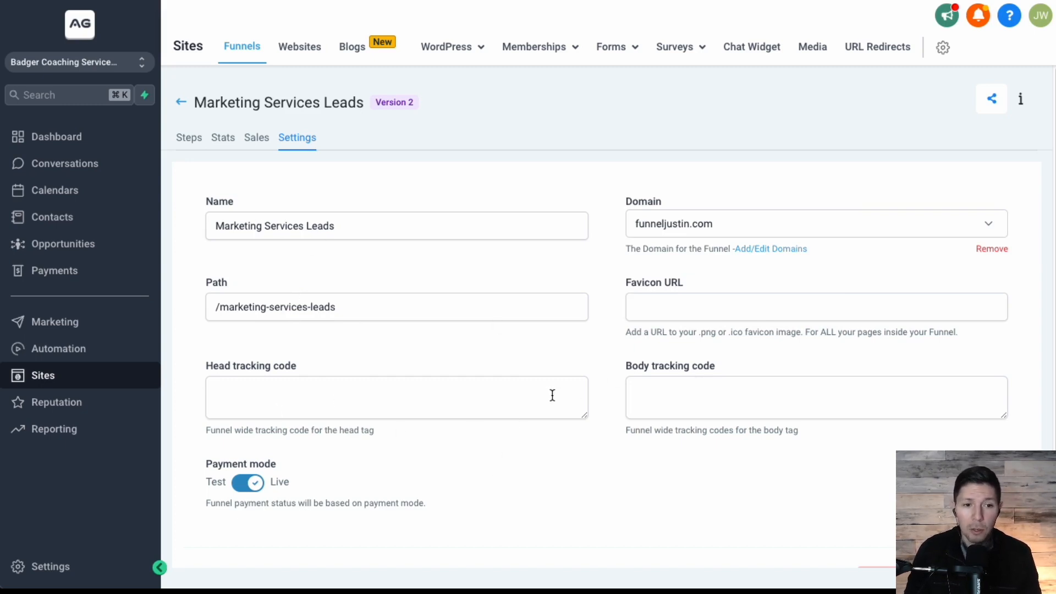
{"action": "left_click", "coordinate": [181, 104]}
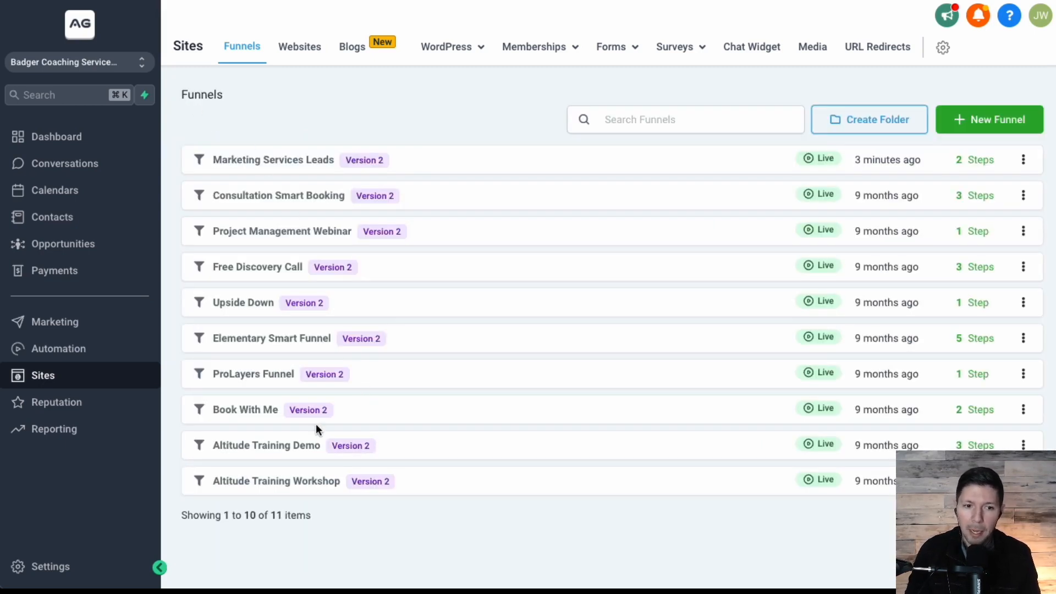
Step: Start a new website from the prebuilt template library and examine the available website designs and descriptions
{"action": "left_click", "coordinate": [302, 47]}
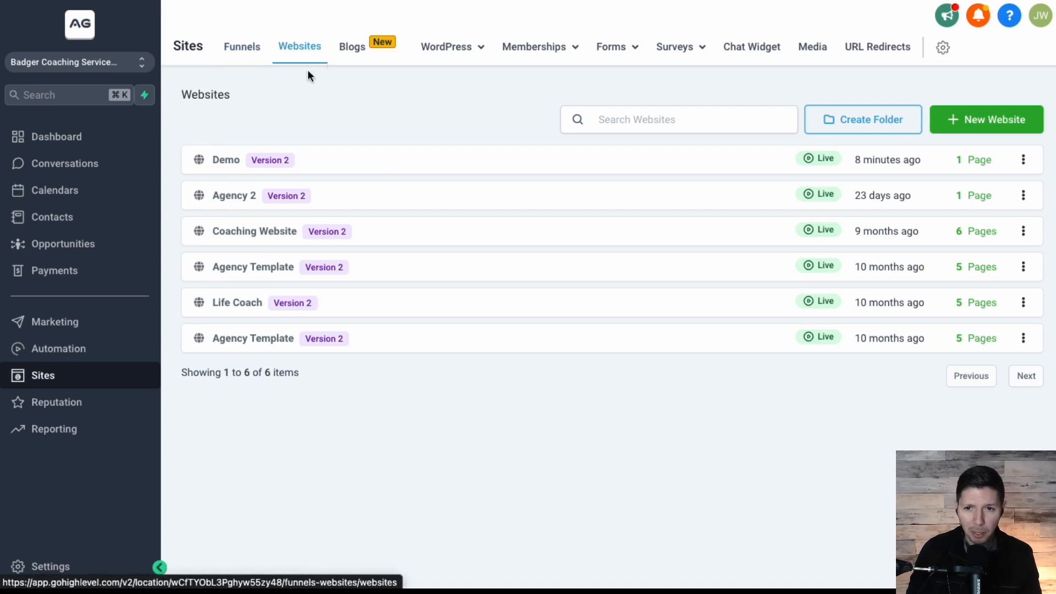
{"action": "left_click", "coordinate": [1002, 118]}
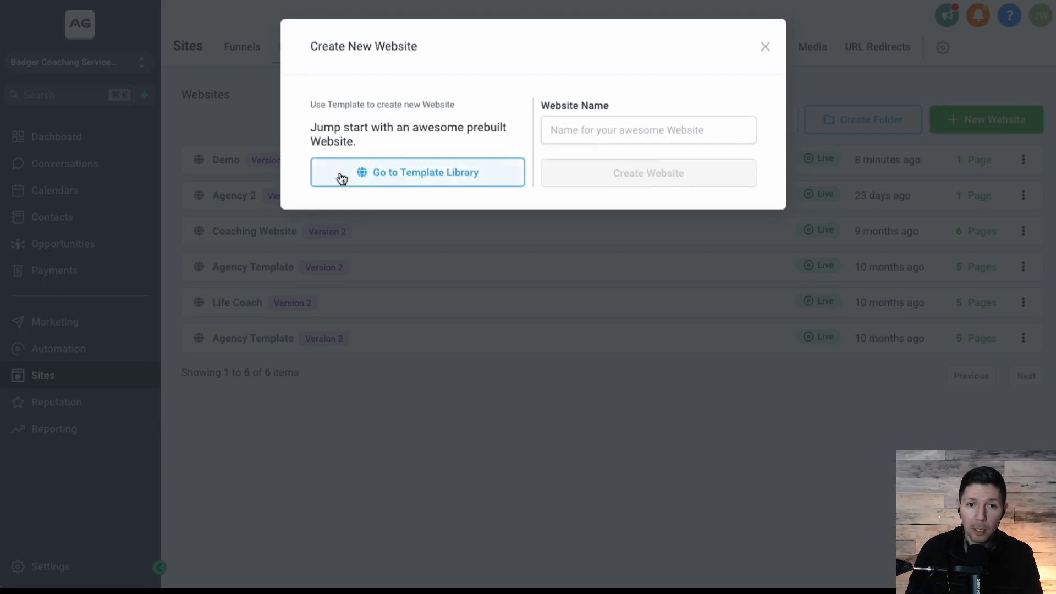
{"action": "left_click", "coordinate": [452, 173]}
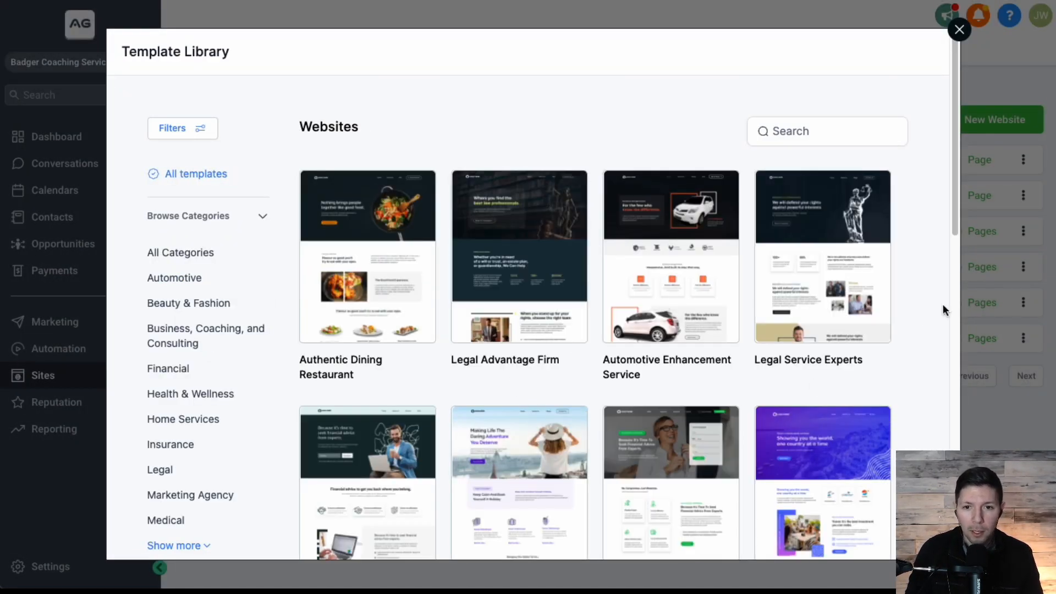
{"action": "scroll", "coordinate": [924, 312], "scroll_direction": "down", "scroll_amount": 5}
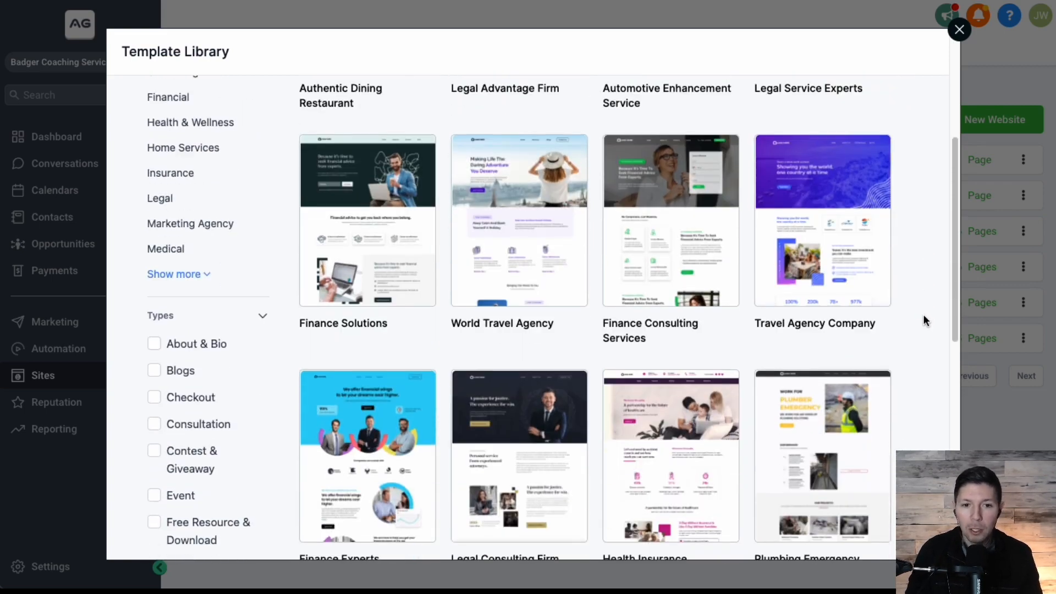
{"action": "scroll", "coordinate": [923, 314], "scroll_direction": "up", "scroll_amount": 5}
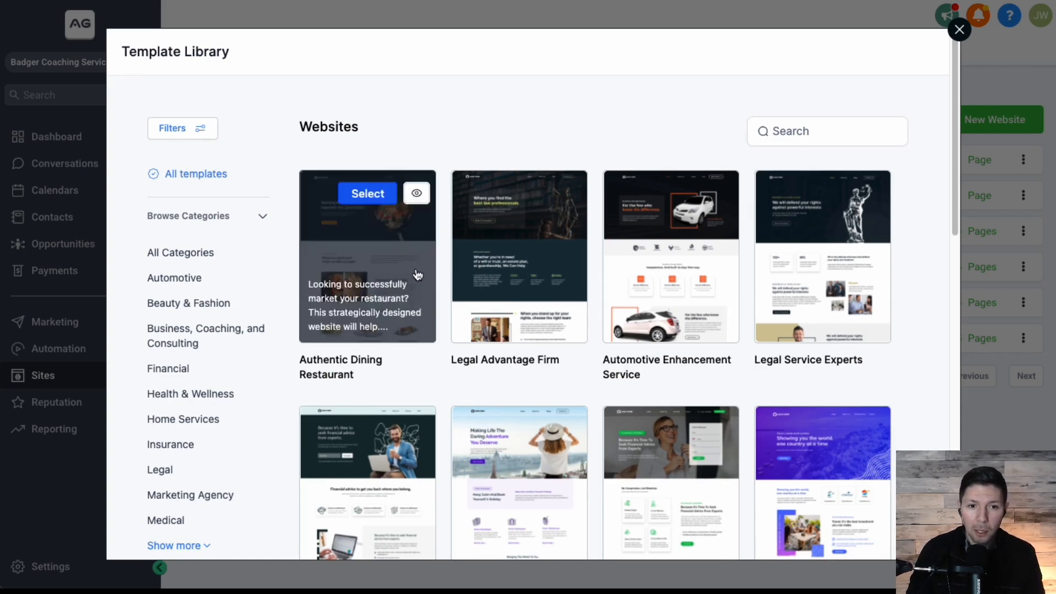
{"action": "mouse_move", "coordinate": [713, 253]}
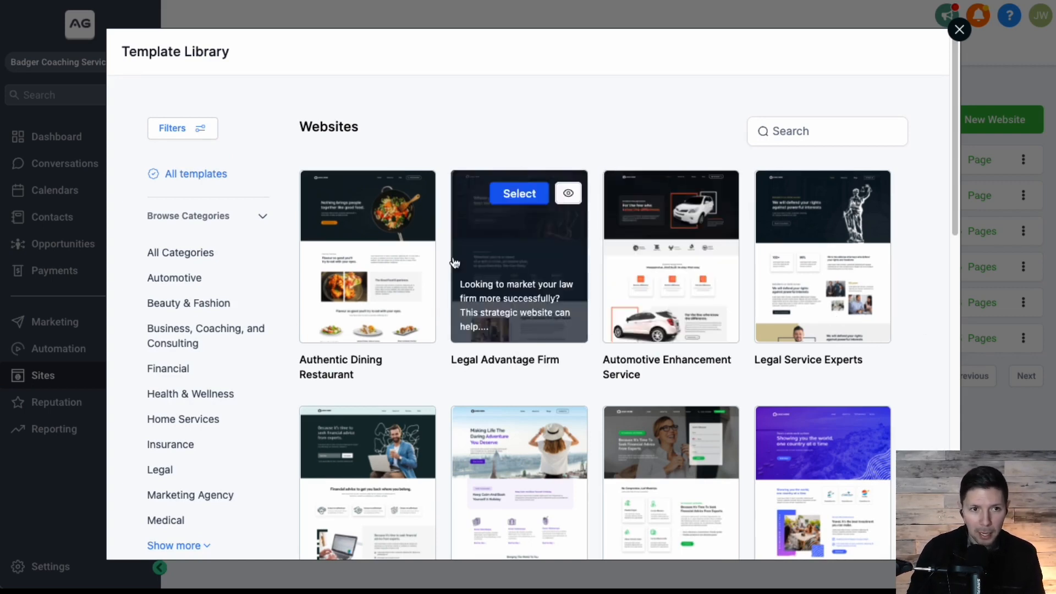
{"action": "mouse_move", "coordinate": [533, 265]}
{"action": "scroll", "coordinate": [536, 308], "scroll_direction": "down", "scroll_amount": 3}
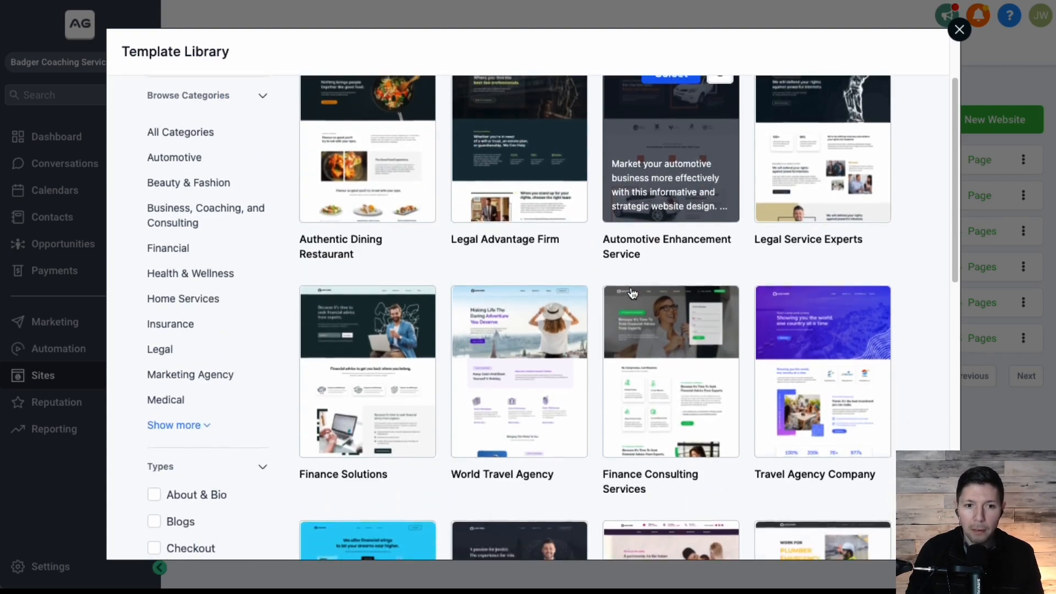
{"action": "scroll", "coordinate": [539, 354], "scroll_direction": "down", "scroll_amount": 3}
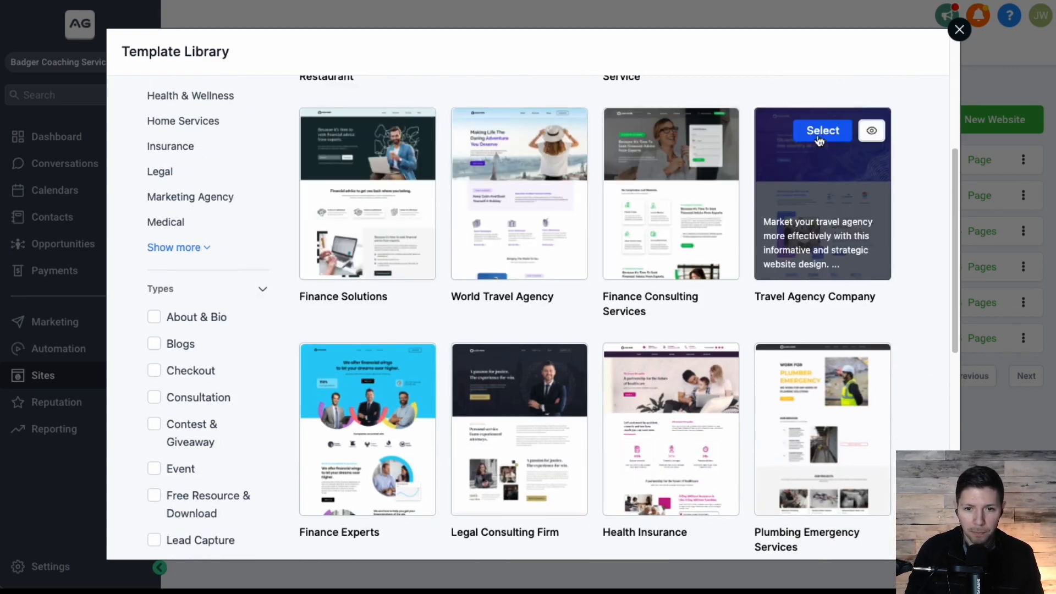
Step: Create a website from the Travel Agency Company template and refresh the website list
{"action": "left_click", "coordinate": [819, 132]}
{"action": "left_click", "coordinate": [796, 199]}
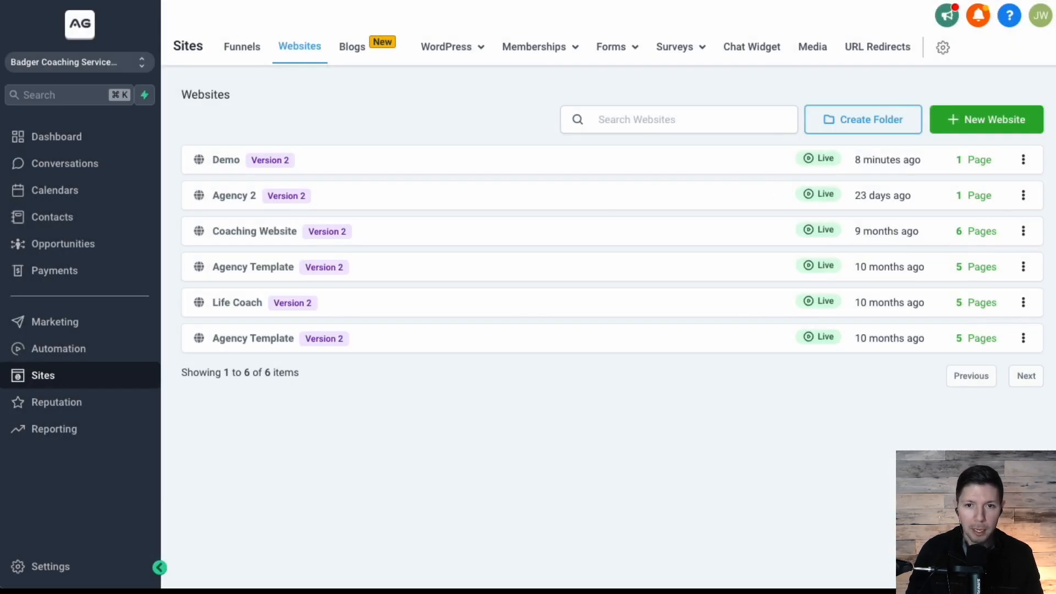
{"action": "key", "text": "super+r"}
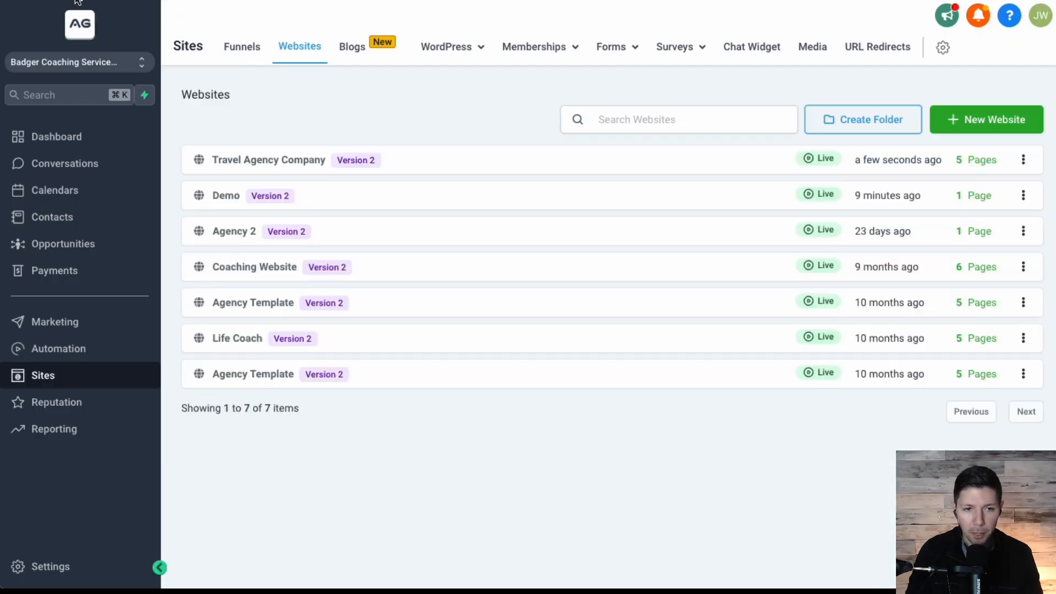
Step: Open the Travel Agency Company website's Home page for editing in a new browser tab
{"action": "left_click", "coordinate": [292, 166]}
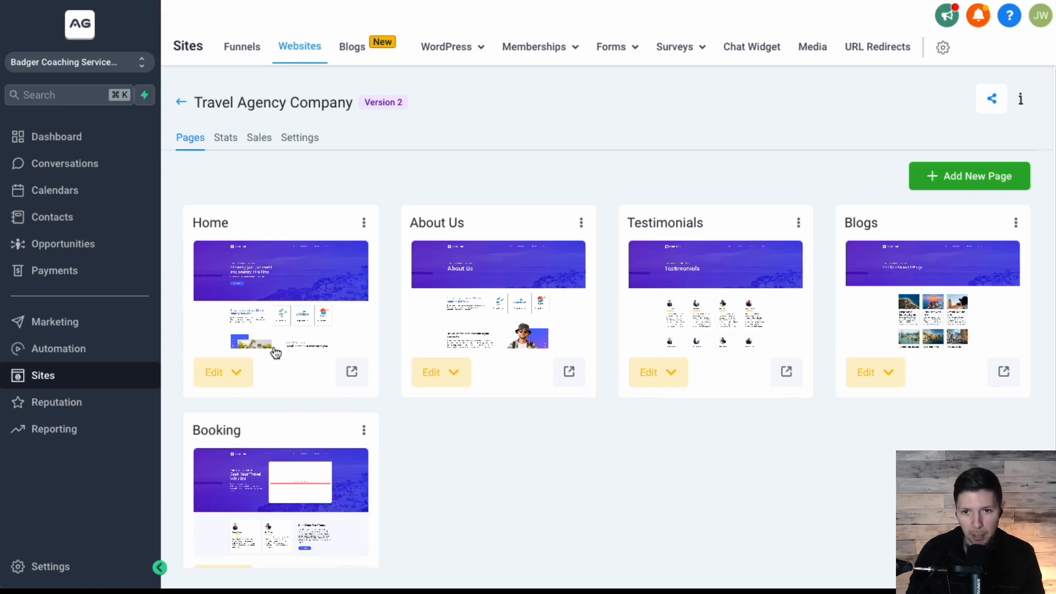
{"action": "left_click", "coordinate": [231, 378]}
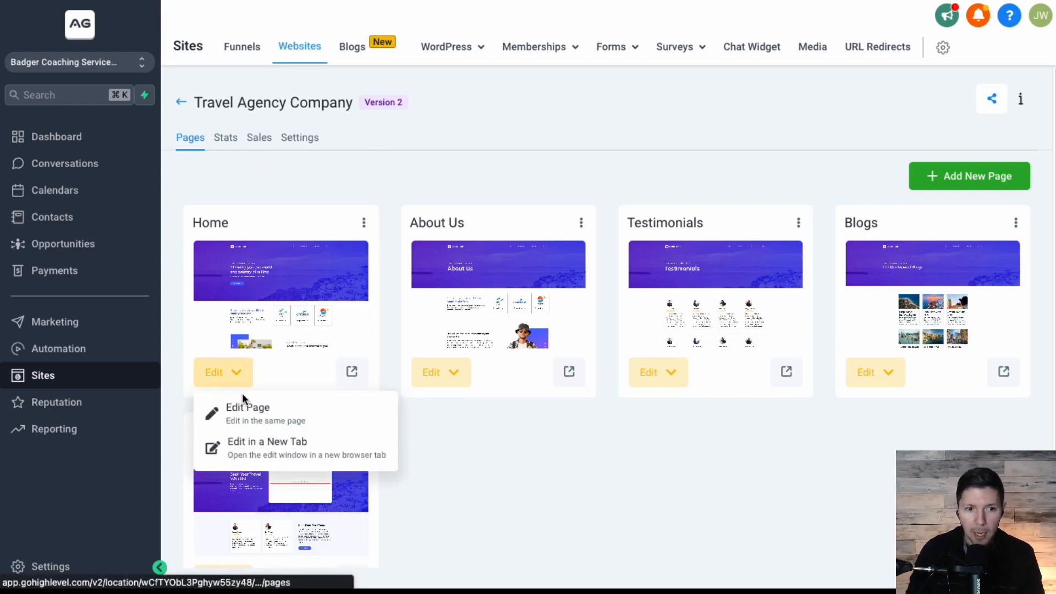
{"action": "left_click", "coordinate": [255, 445]}
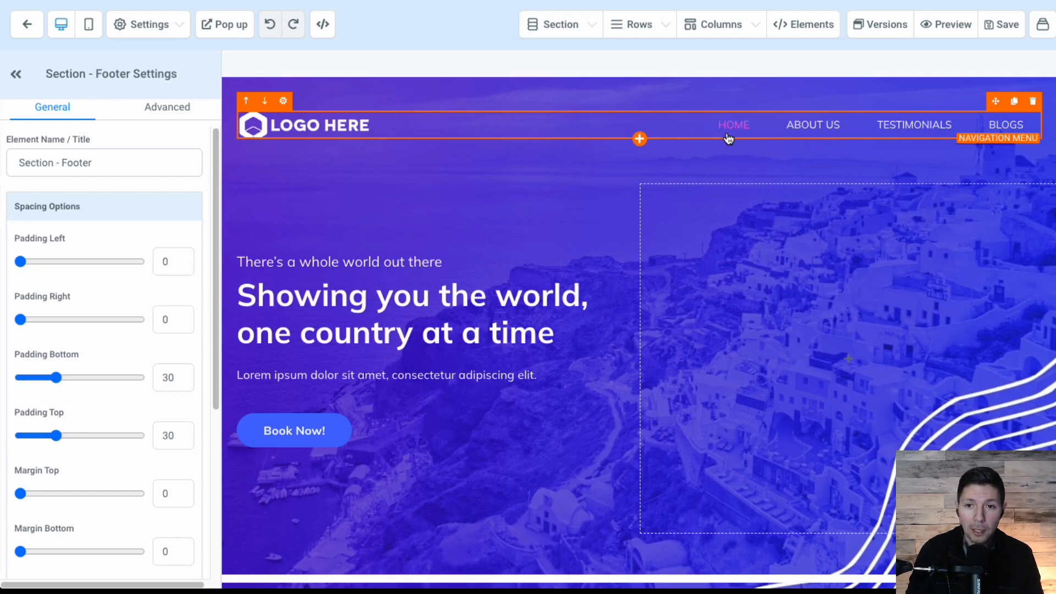
Step: Review the Home page's section list and save the header section as a global section
{"action": "left_click", "coordinate": [608, 83]}
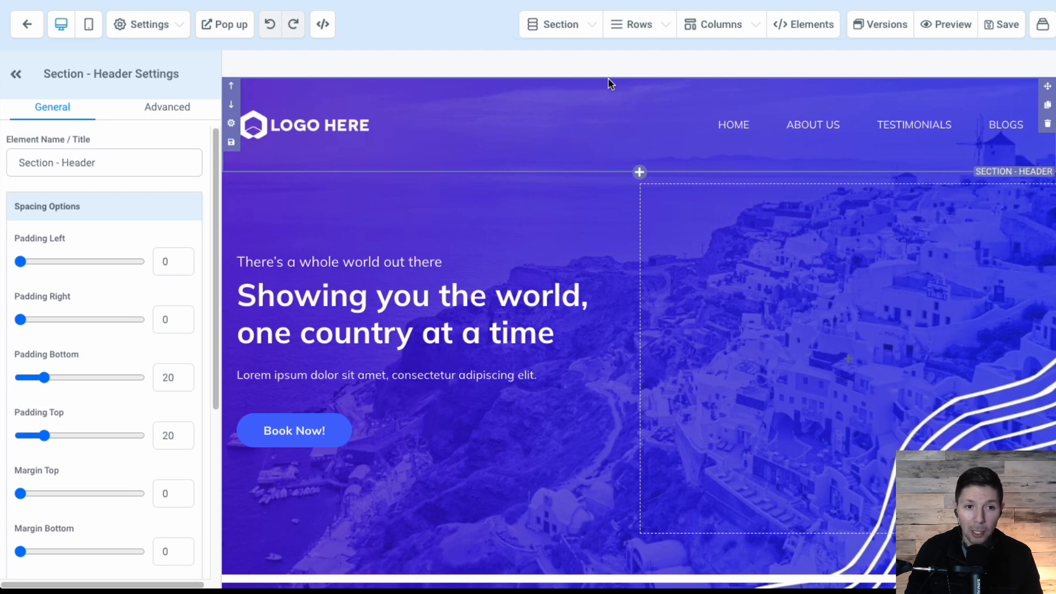
{"action": "left_click", "coordinate": [568, 23]}
{"action": "left_click", "coordinate": [537, 90]}
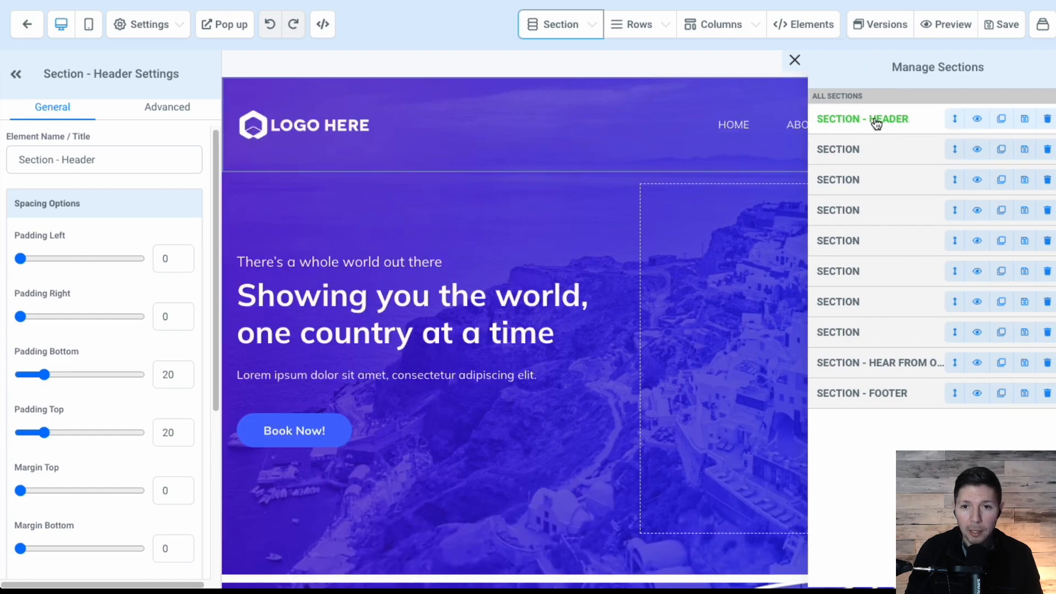
{"action": "scroll", "coordinate": [496, 226], "scroll_direction": "down", "scroll_amount": 2}
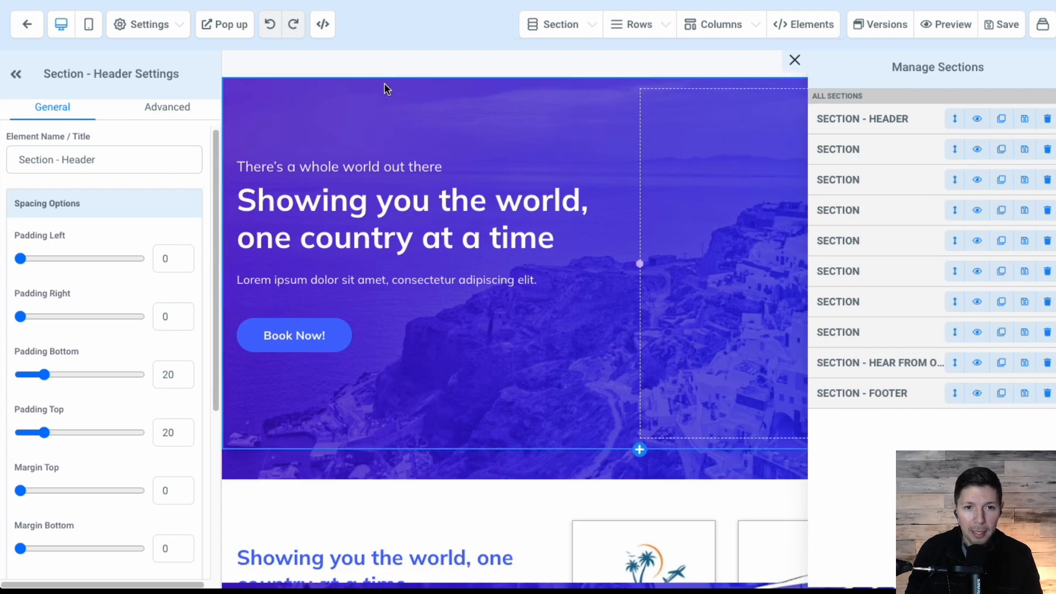
{"action": "scroll", "coordinate": [387, 102], "scroll_direction": "up", "scroll_amount": 2}
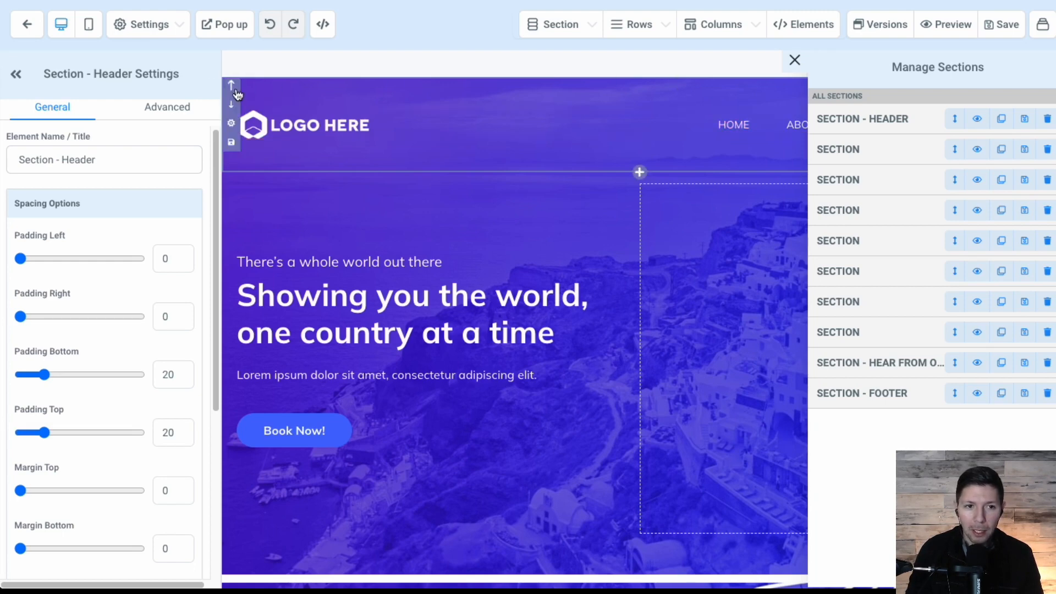
{"action": "left_click", "coordinate": [235, 123]}
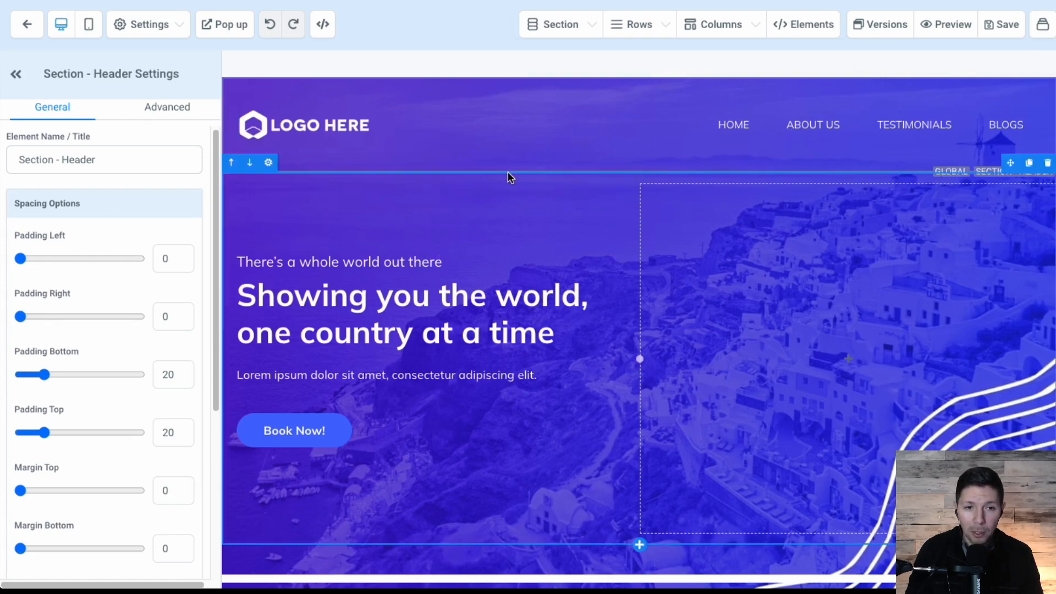
{"action": "mouse_move", "coordinate": [582, 35]}
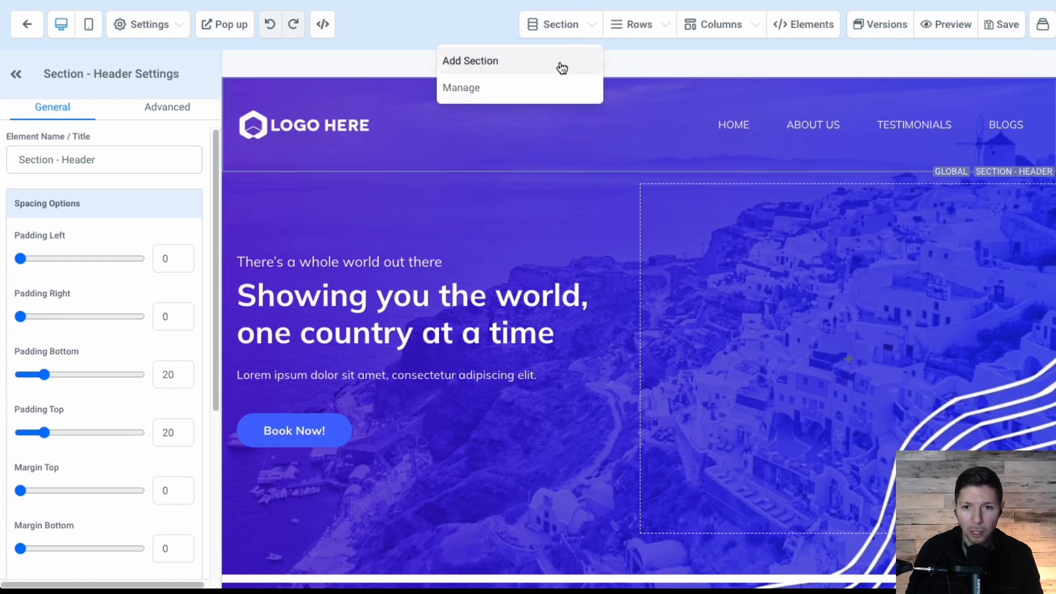
{"action": "left_click", "coordinate": [548, 88]}
{"action": "left_click", "coordinate": [859, 155]}
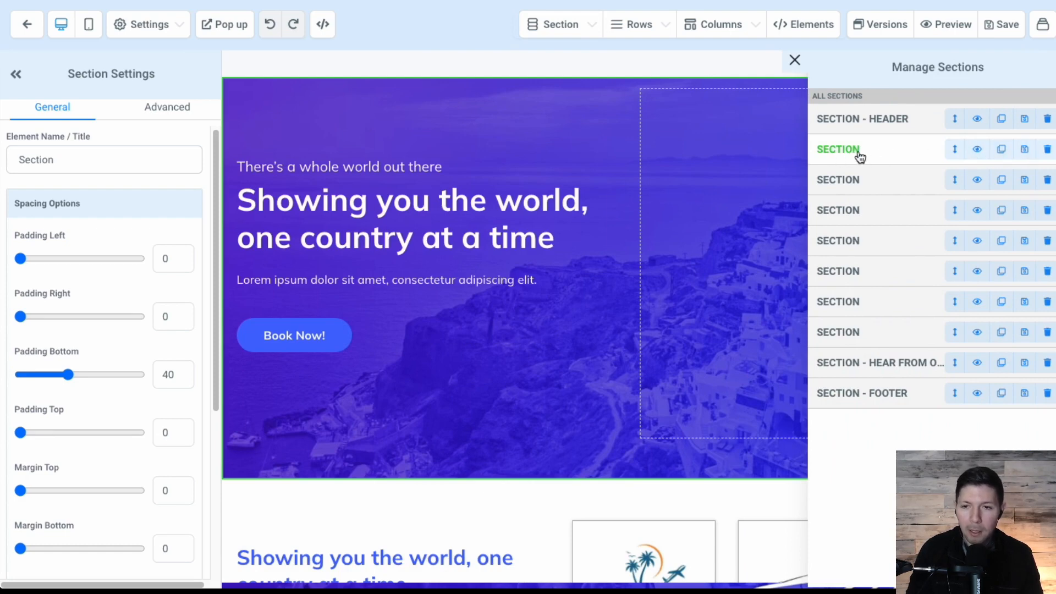
{"action": "left_click", "coordinate": [1023, 149]}
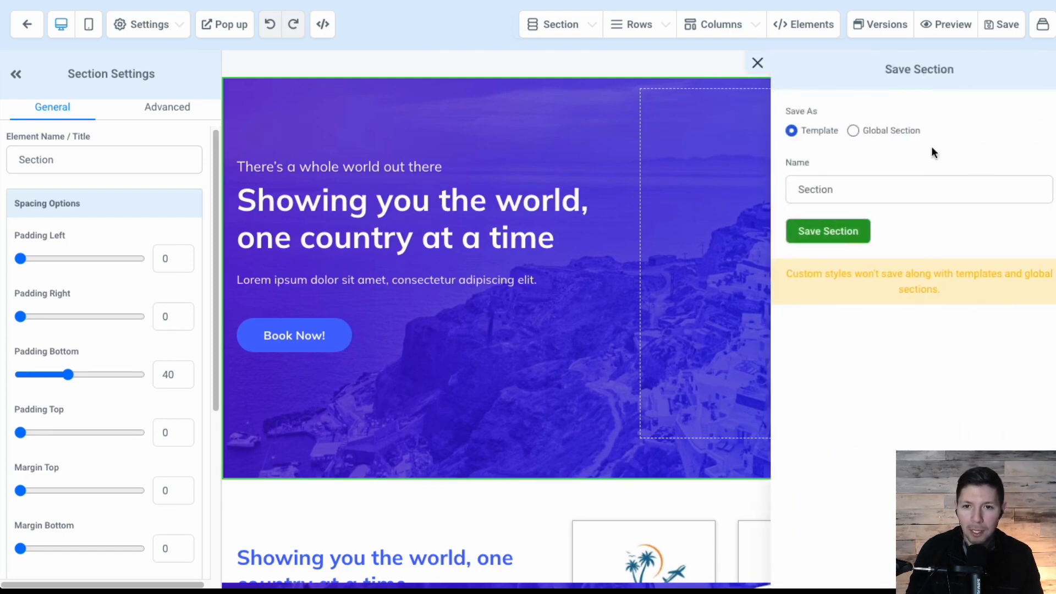
{"action": "left_click", "coordinate": [854, 131]}
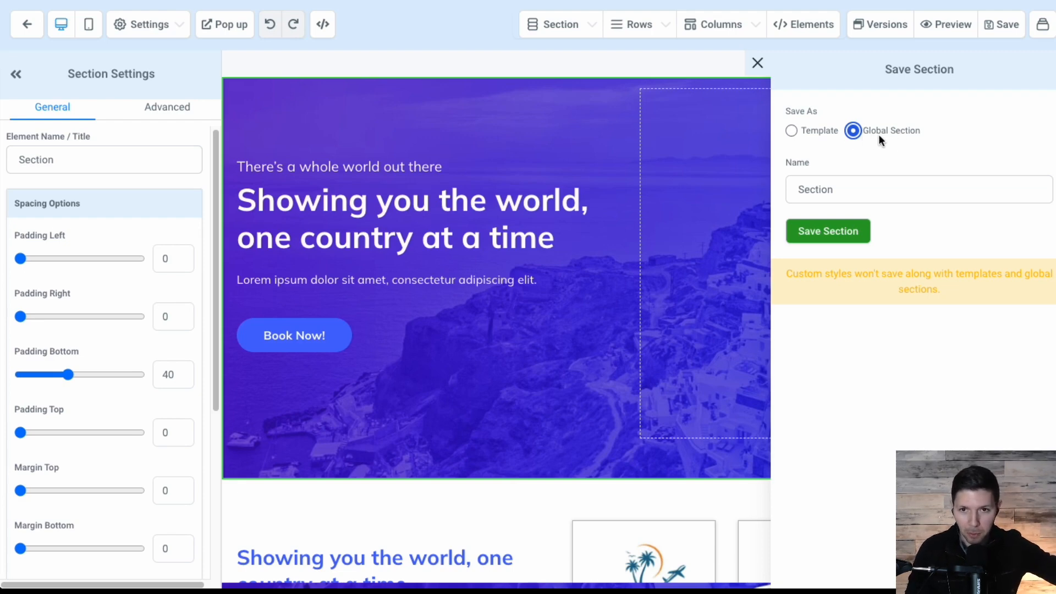
{"action": "mouse_move", "coordinate": [877, 132]}
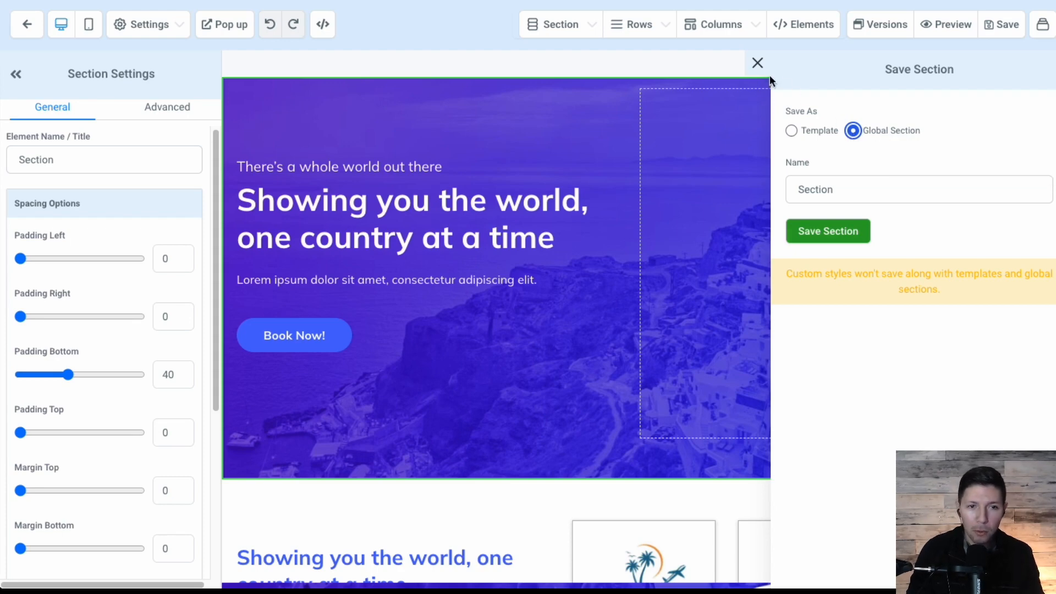
{"action": "left_click", "coordinate": [758, 62]}
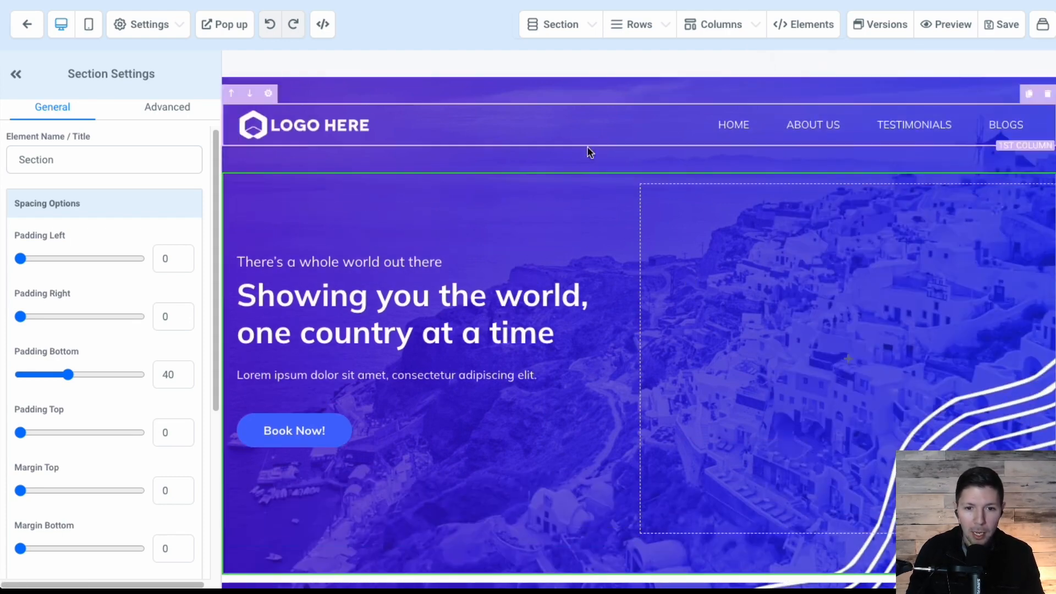
Step: Add a full-width section directly below the hero section and insert a two-column row in it
{"action": "scroll", "coordinate": [655, 246], "scroll_direction": "down", "scroll_amount": 3}
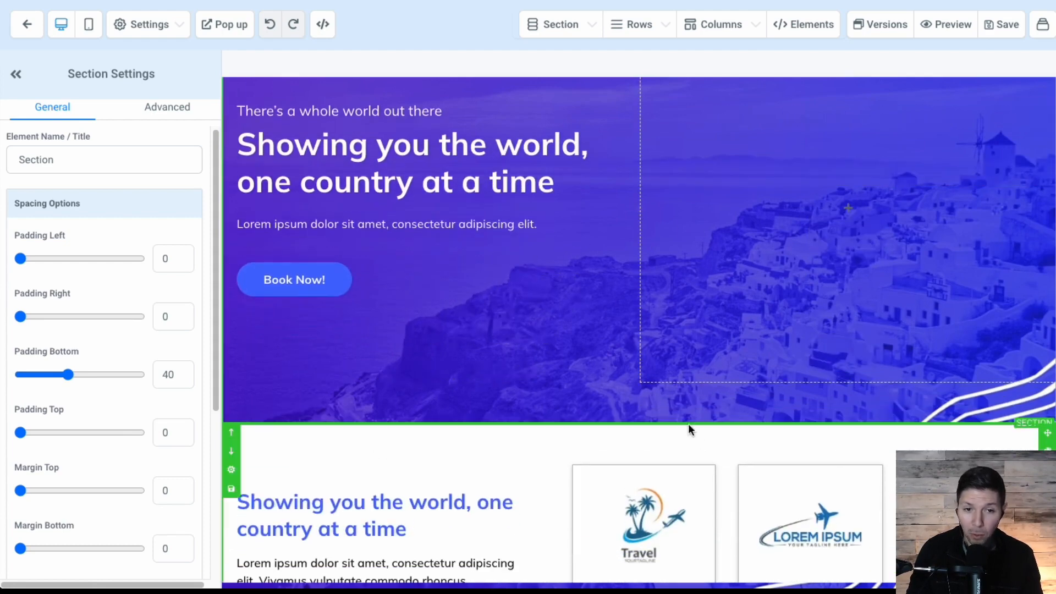
{"action": "left_click", "coordinate": [639, 425]}
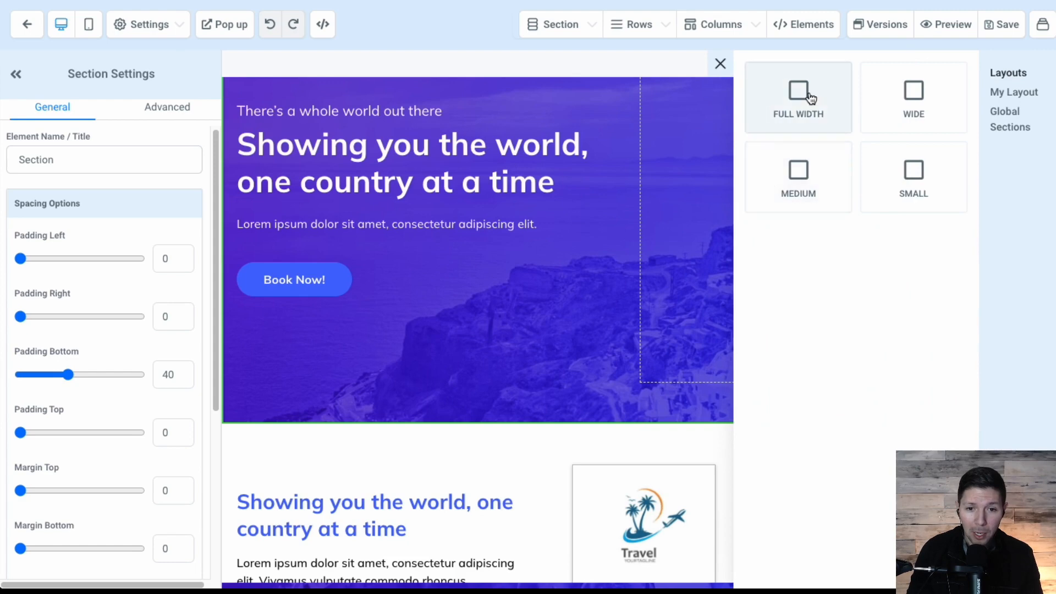
{"action": "left_click", "coordinate": [811, 97]}
{"action": "left_click", "coordinate": [657, 451]}
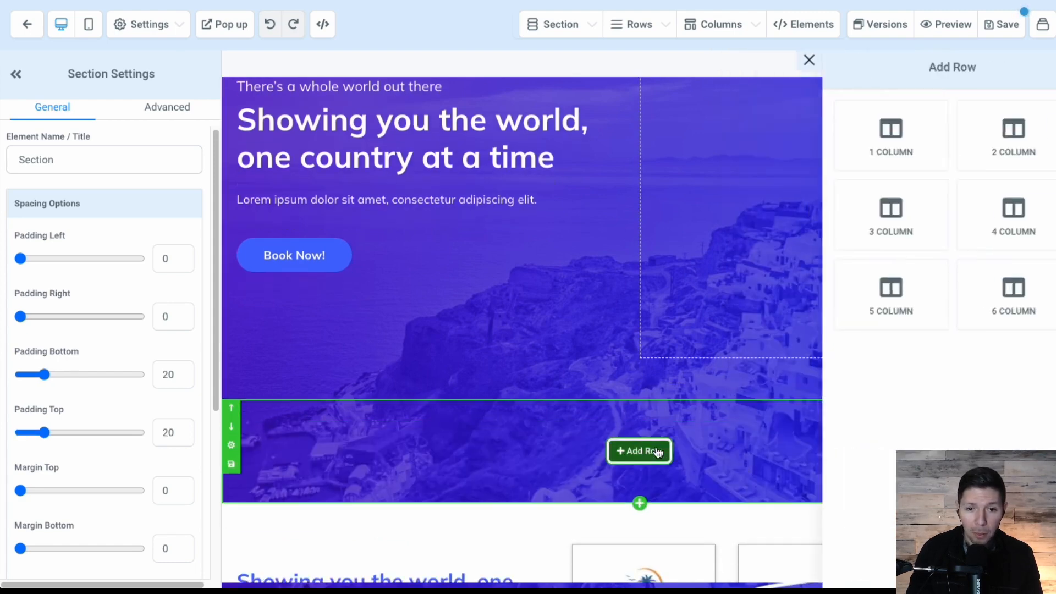
{"action": "left_click", "coordinate": [1007, 141]}
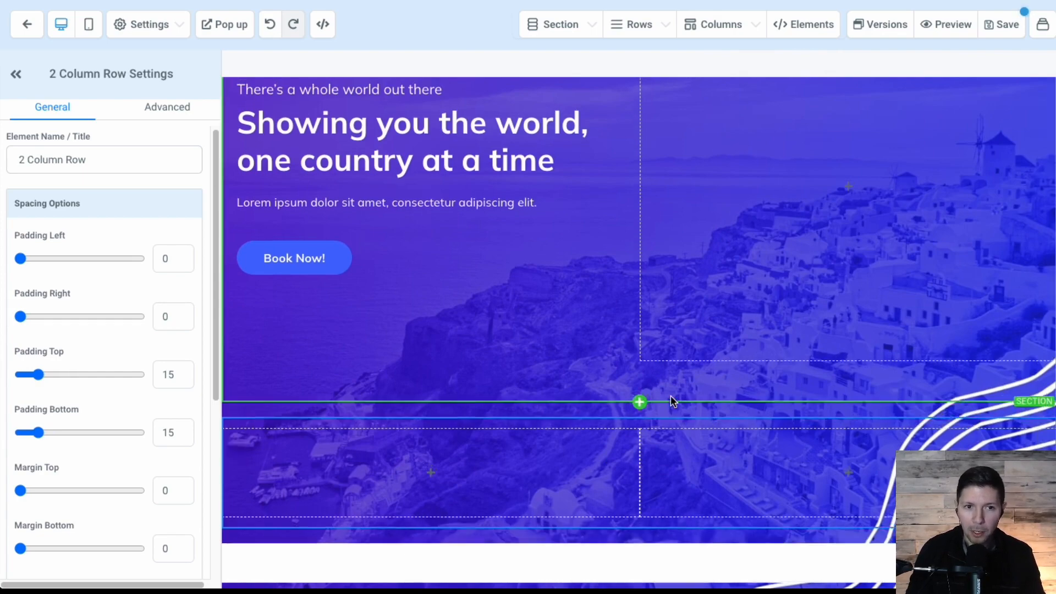
Step: Examine the new two-column row's advanced border, visibility and custom class settings
{"action": "scroll", "coordinate": [671, 396], "scroll_direction": "up", "scroll_amount": 3}
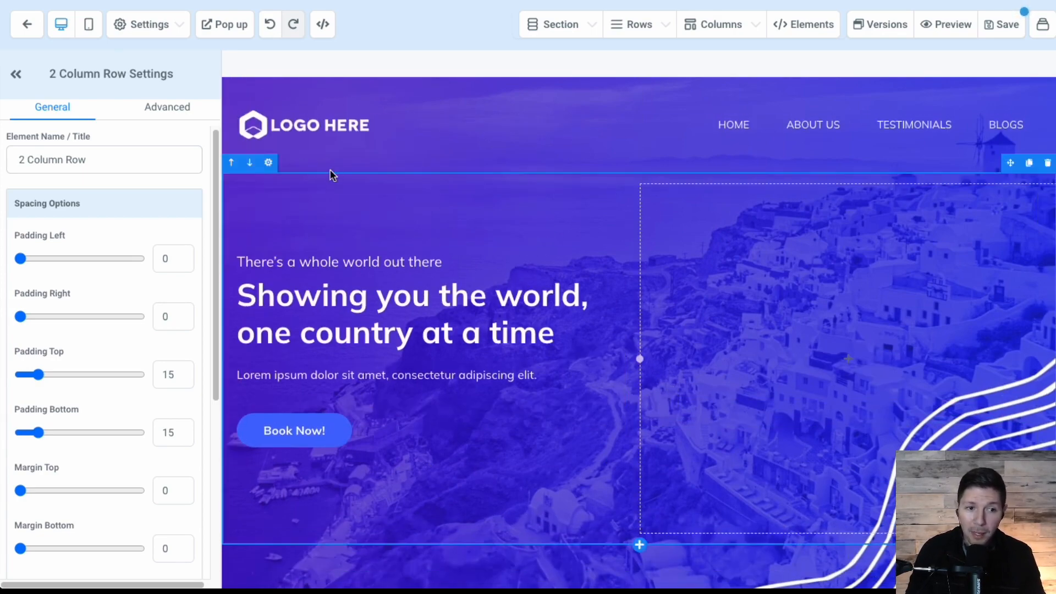
{"action": "left_click", "coordinate": [190, 107]}
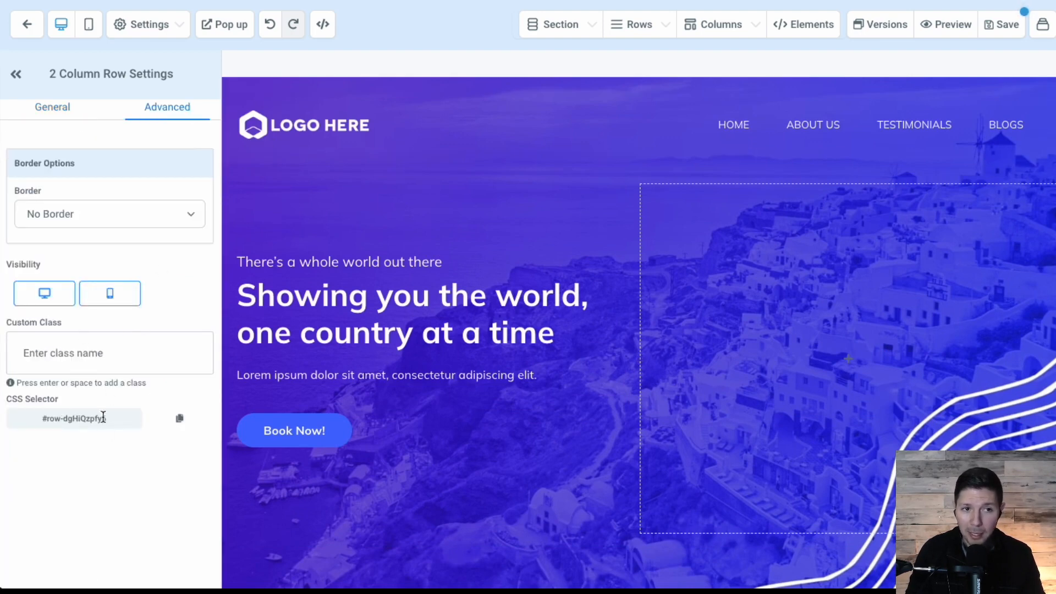
Step: Inspect the page's custom CSS editor and close it without adding any code
{"action": "left_click", "coordinate": [163, 28]}
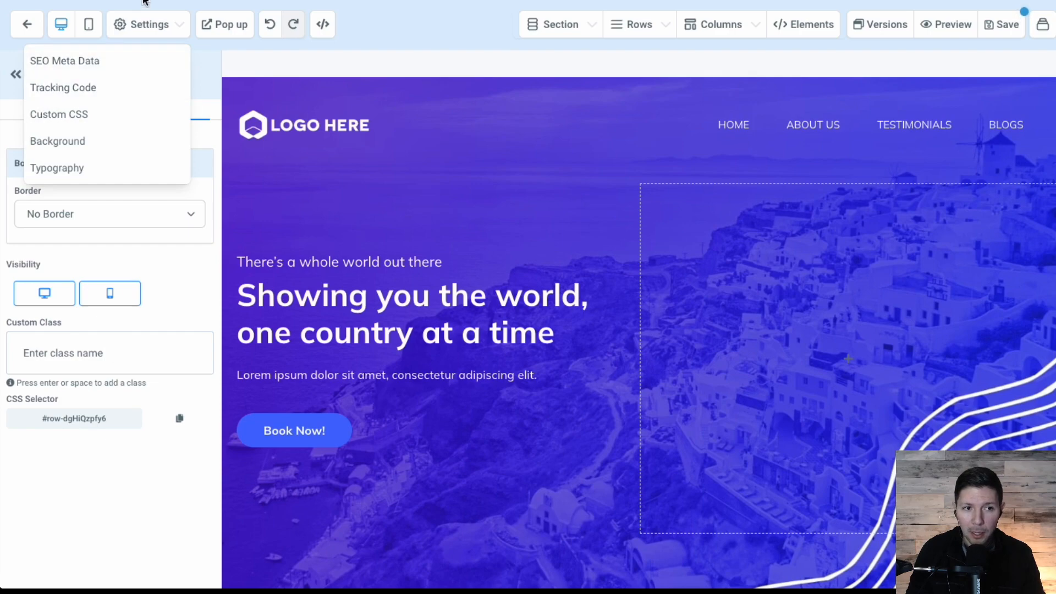
{"action": "left_click", "coordinate": [99, 115]}
{"action": "left_click", "coordinate": [390, 209]}
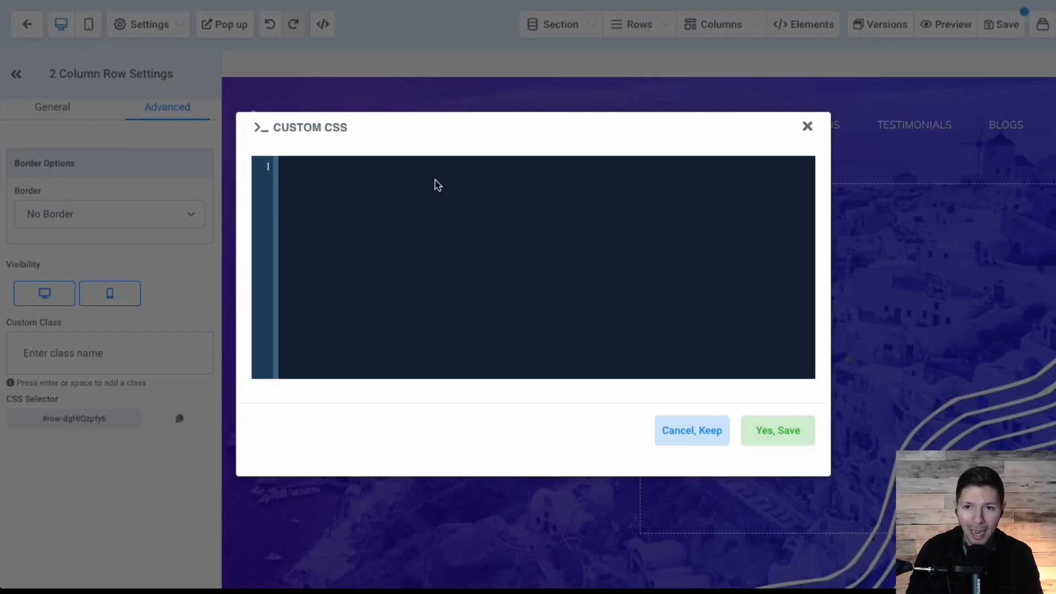
{"action": "left_click", "coordinate": [807, 124]}
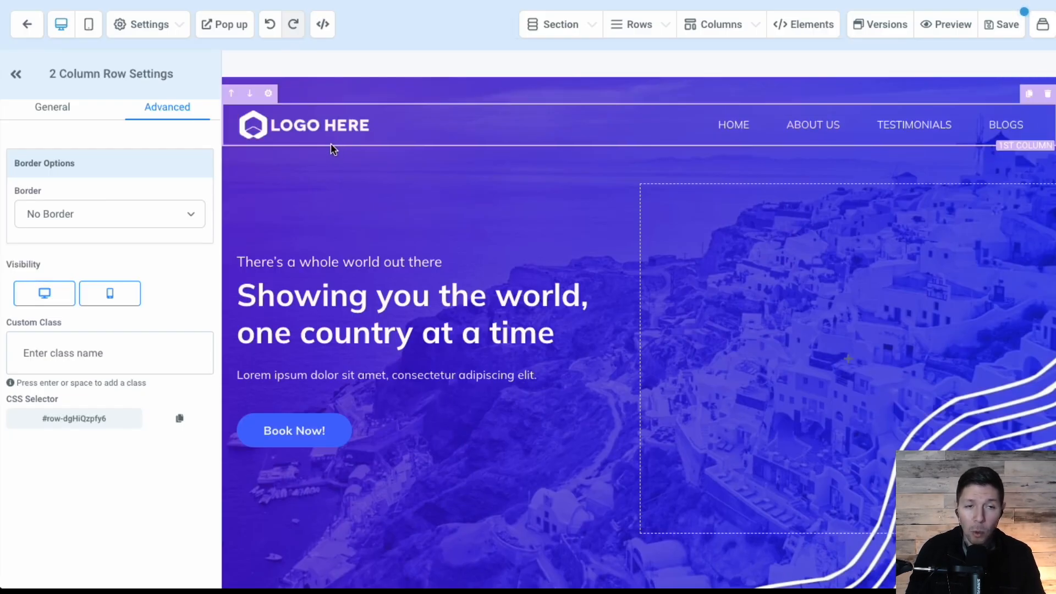
Step: Examine the Home page's mobile layout, including the stacked two-column row, and return to the desktop layout
{"action": "left_click", "coordinate": [92, 29]}
{"action": "left_click", "coordinate": [65, 28]}
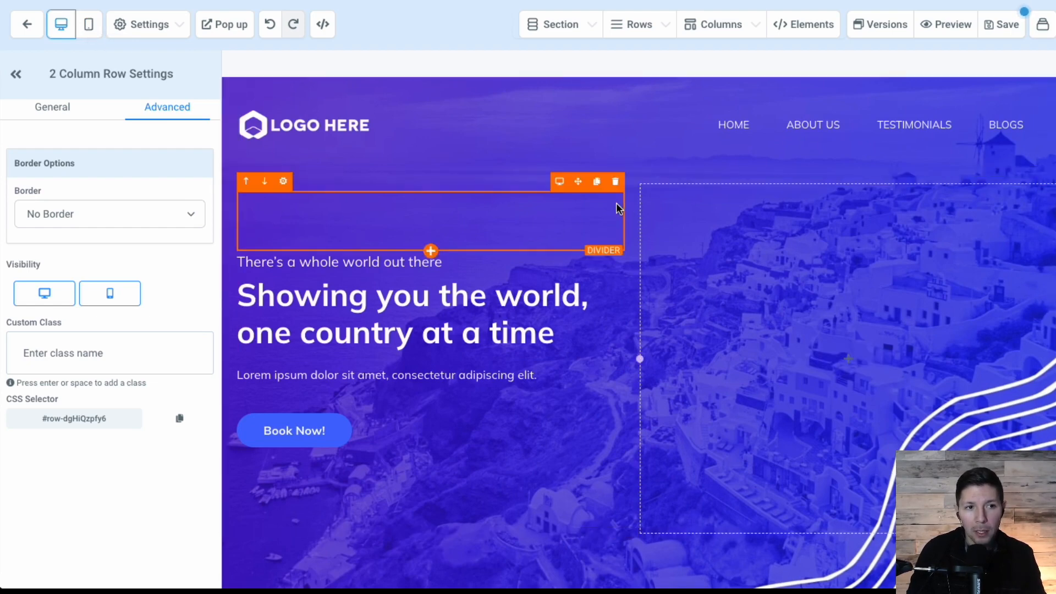
{"action": "left_click", "coordinate": [20, 73]}
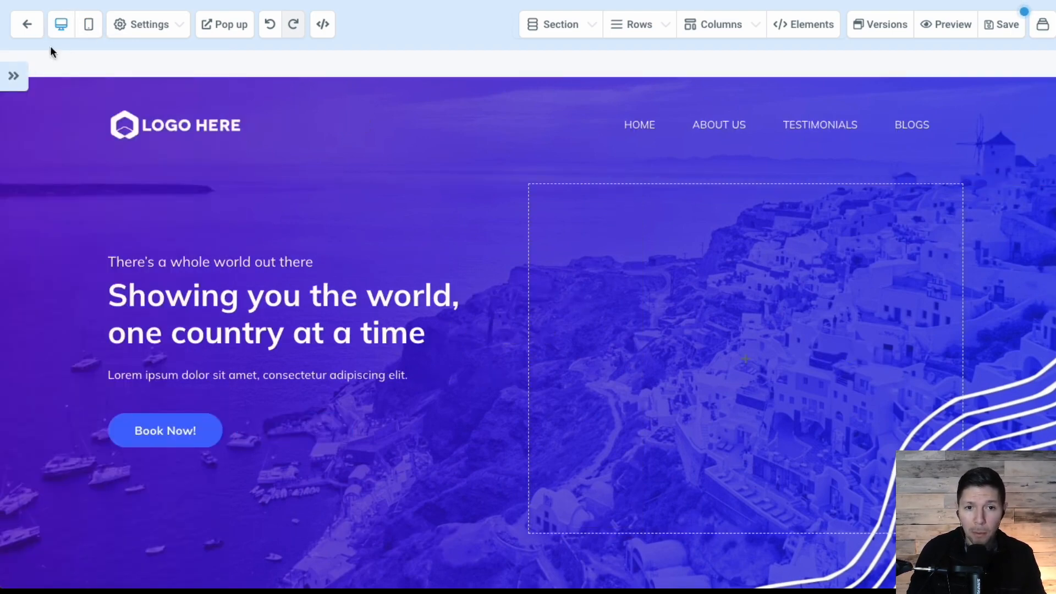
{"action": "left_click", "coordinate": [25, 71]}
{"action": "left_click", "coordinate": [88, 26]}
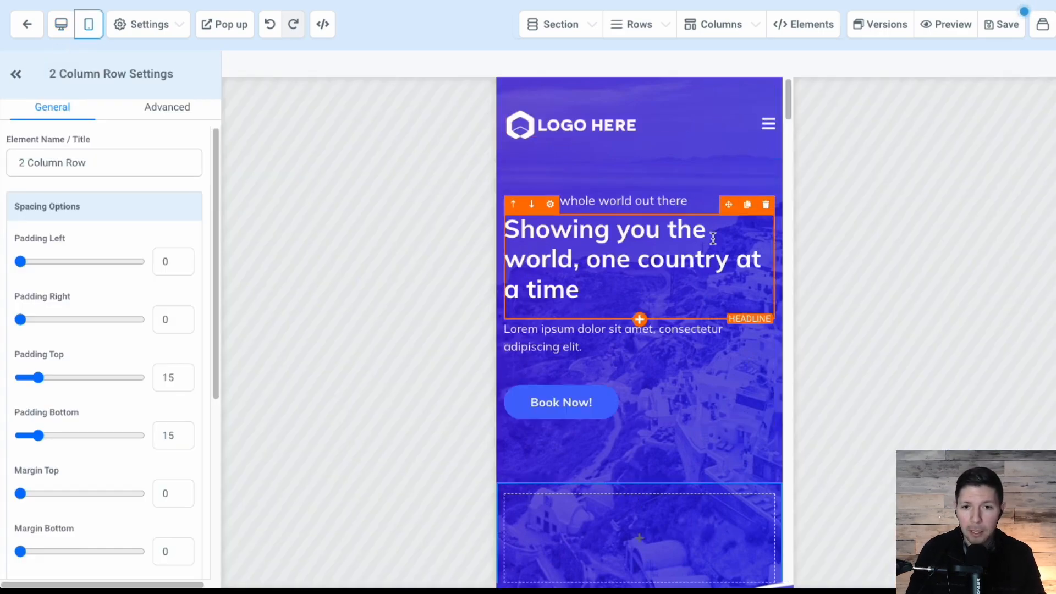
{"action": "scroll", "coordinate": [715, 253], "scroll_direction": "down", "scroll_amount": 5}
{"action": "scroll", "coordinate": [715, 264], "scroll_direction": "down", "scroll_amount": 2}
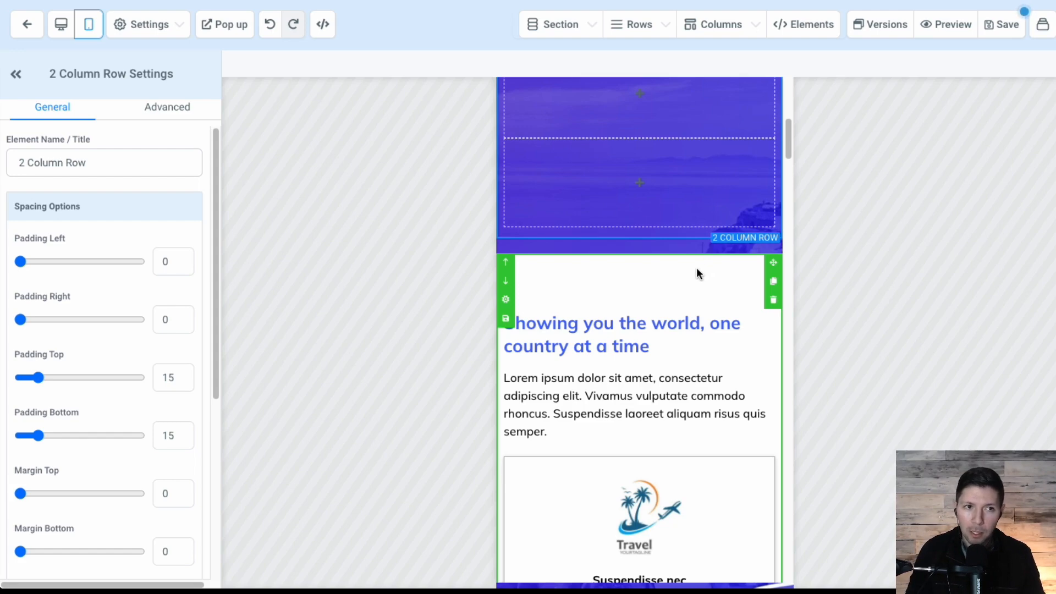
{"action": "left_click", "coordinate": [70, 25]}
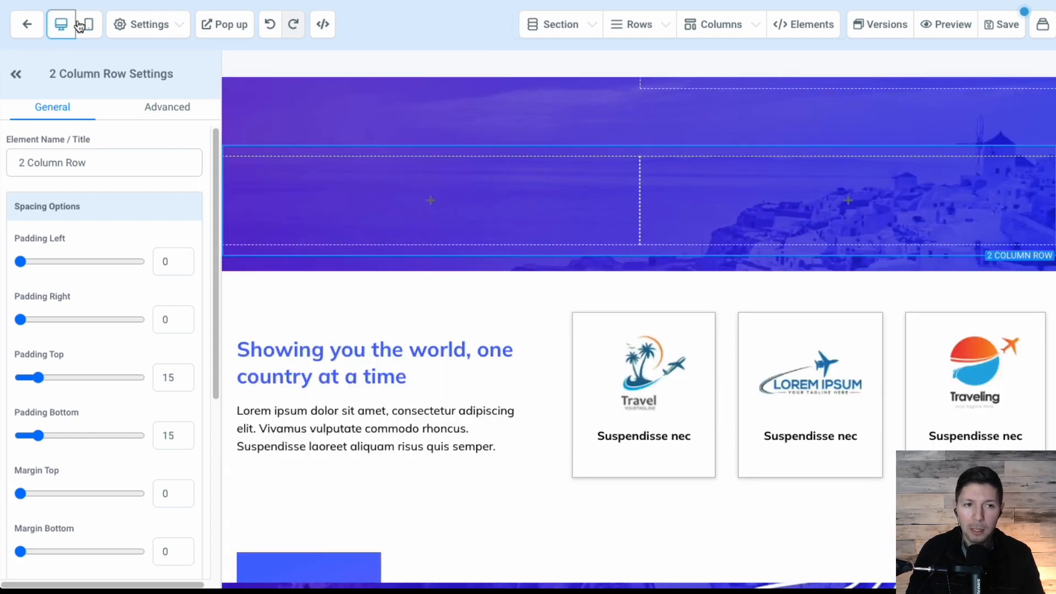
{"action": "left_click", "coordinate": [86, 25]}
{"action": "left_click", "coordinate": [64, 26]}
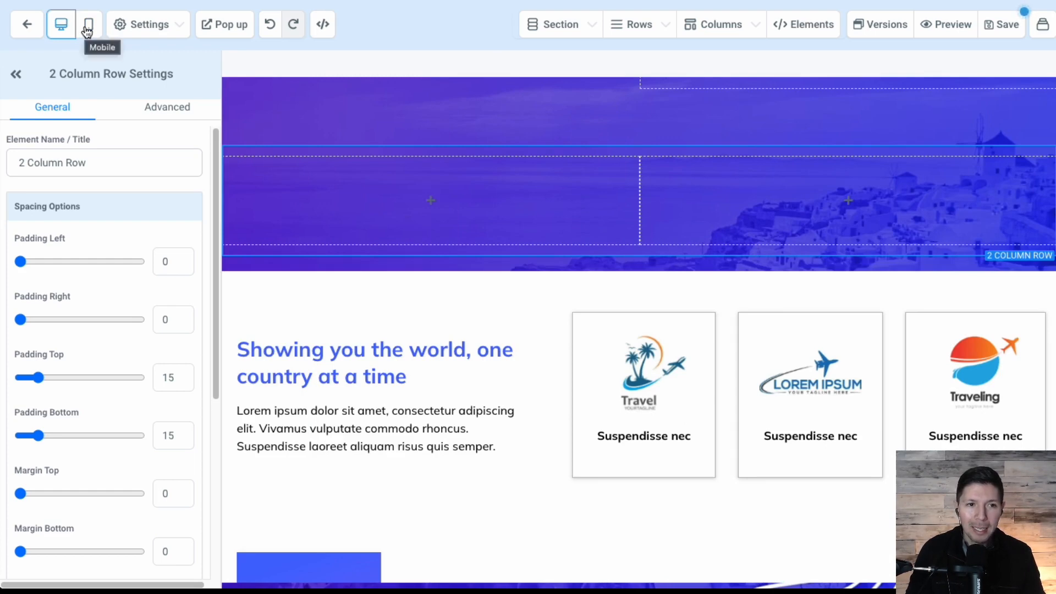
Step: Try hiding the two-column row on desktop and on mobile with its advanced visibility options
{"action": "left_click", "coordinate": [158, 108]}
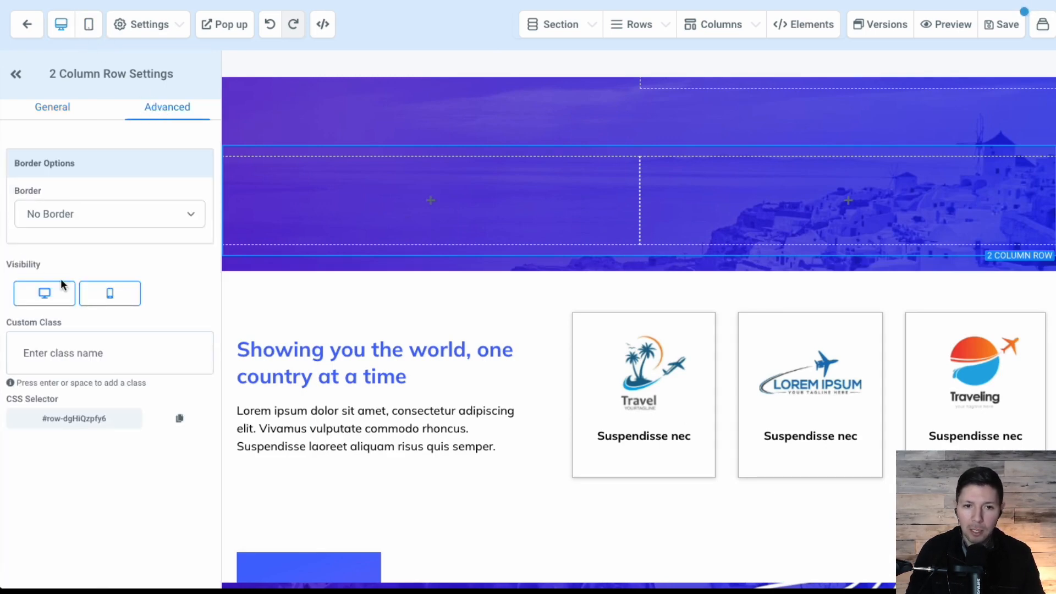
{"action": "left_click_drag", "start_coordinate": [5, 264], "coordinate": [47, 262]}
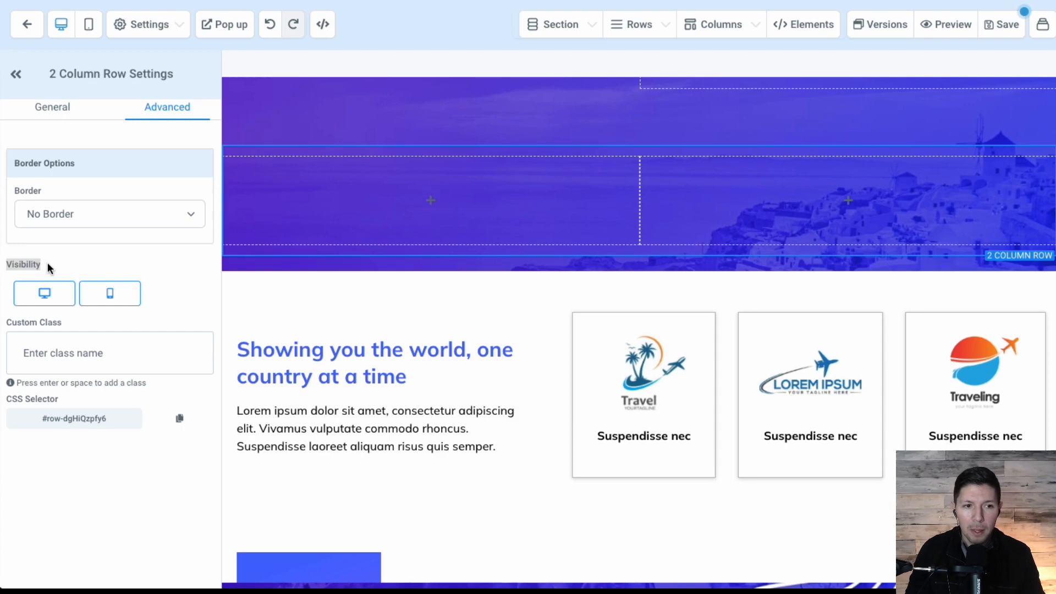
{"action": "left_click", "coordinate": [52, 298]}
{"action": "left_click", "coordinate": [52, 297]}
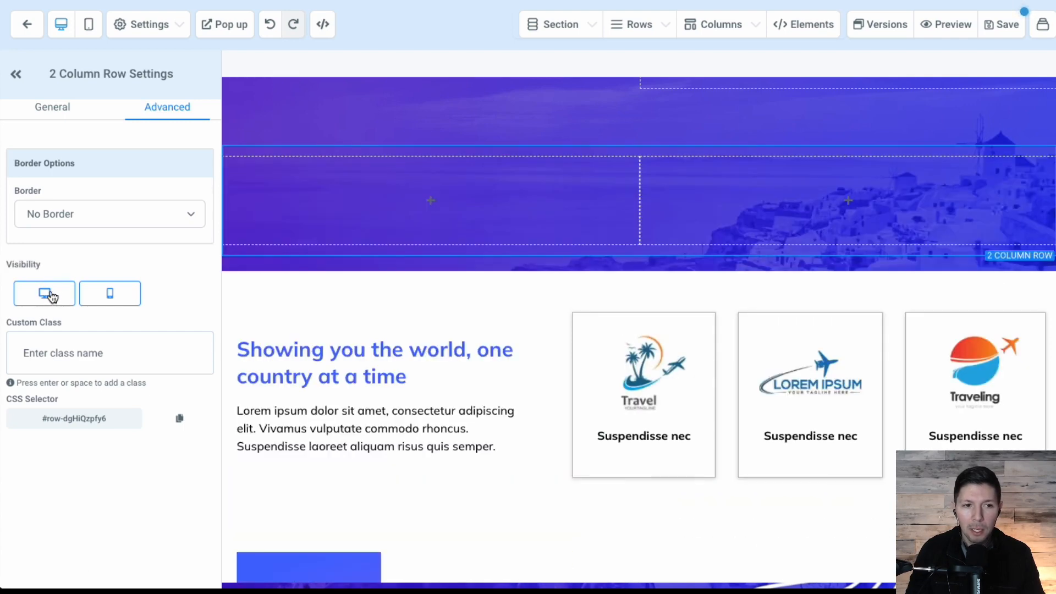
{"action": "left_click", "coordinate": [52, 297]}
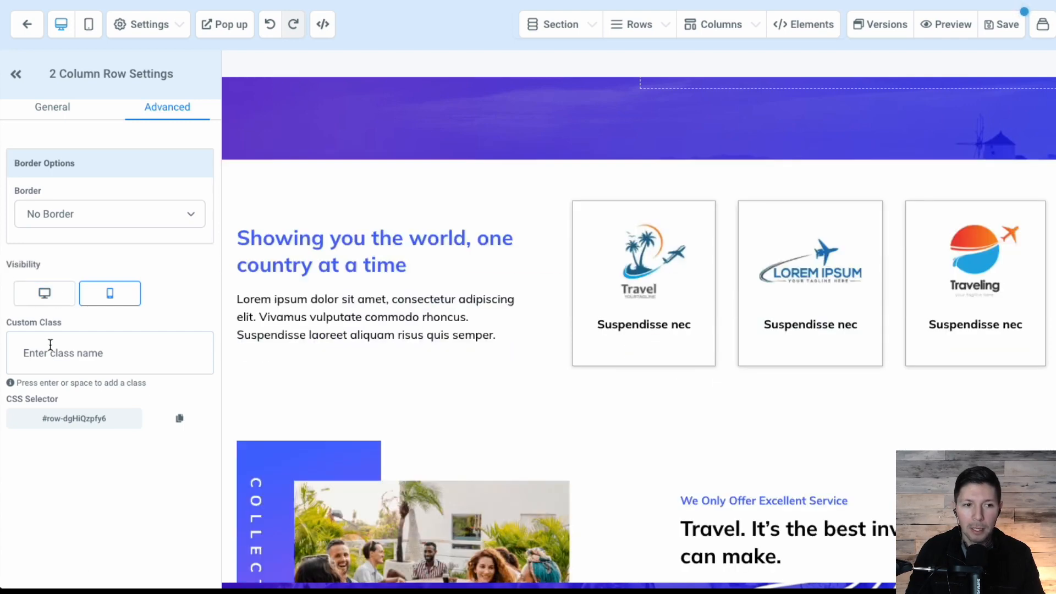
{"action": "left_click", "coordinate": [57, 302]}
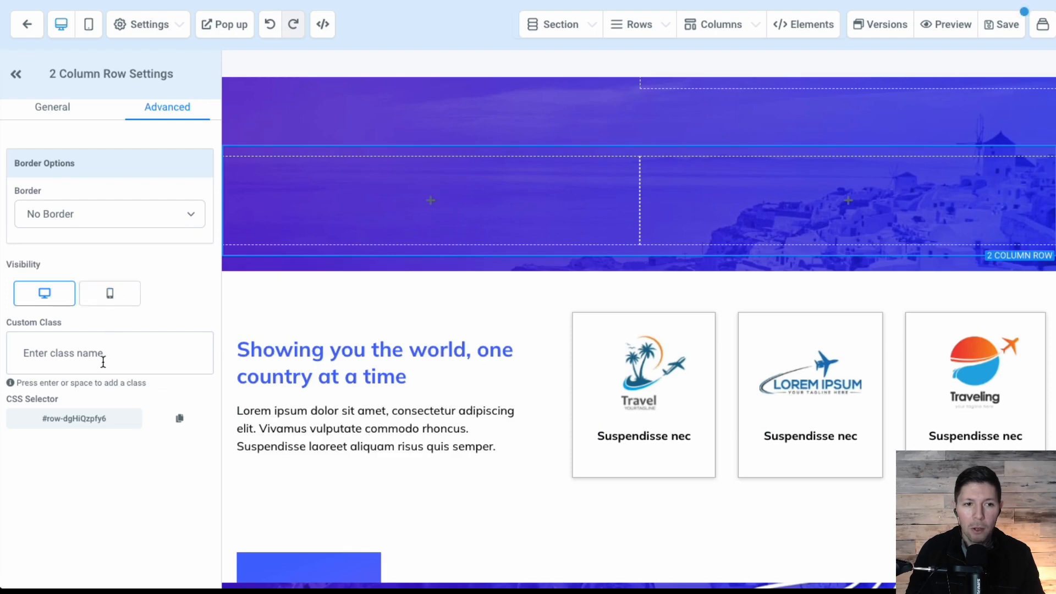
{"action": "left_click", "coordinate": [55, 296]}
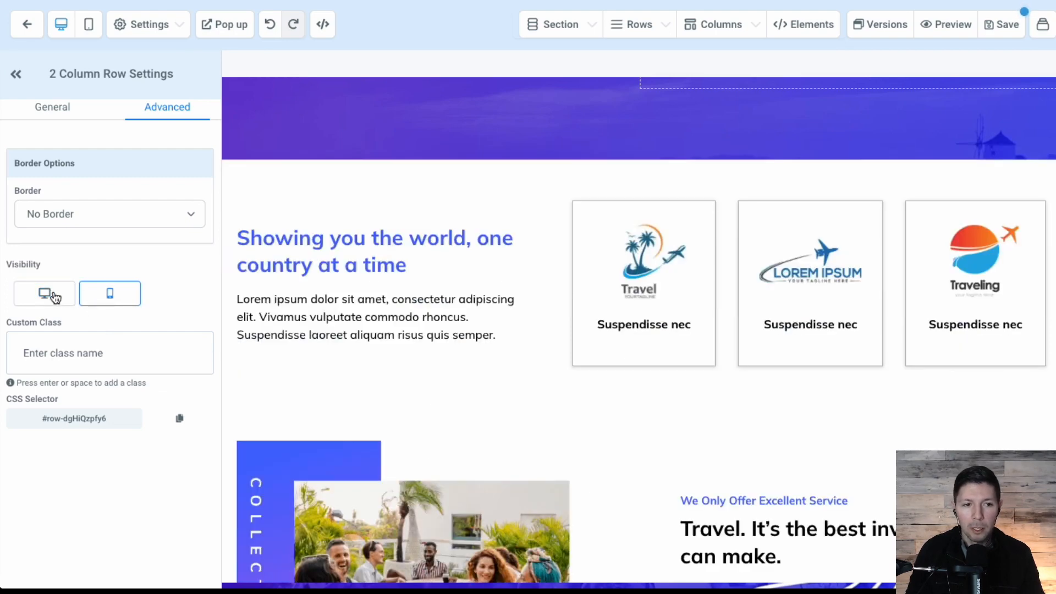
{"action": "left_click", "coordinate": [55, 297]}
{"action": "left_click", "coordinate": [54, 297]}
Step: Leave the Home page editor without saving and open the Travel Agency Company website's settings to check its domain selection
{"action": "left_click", "coordinate": [33, 25]}
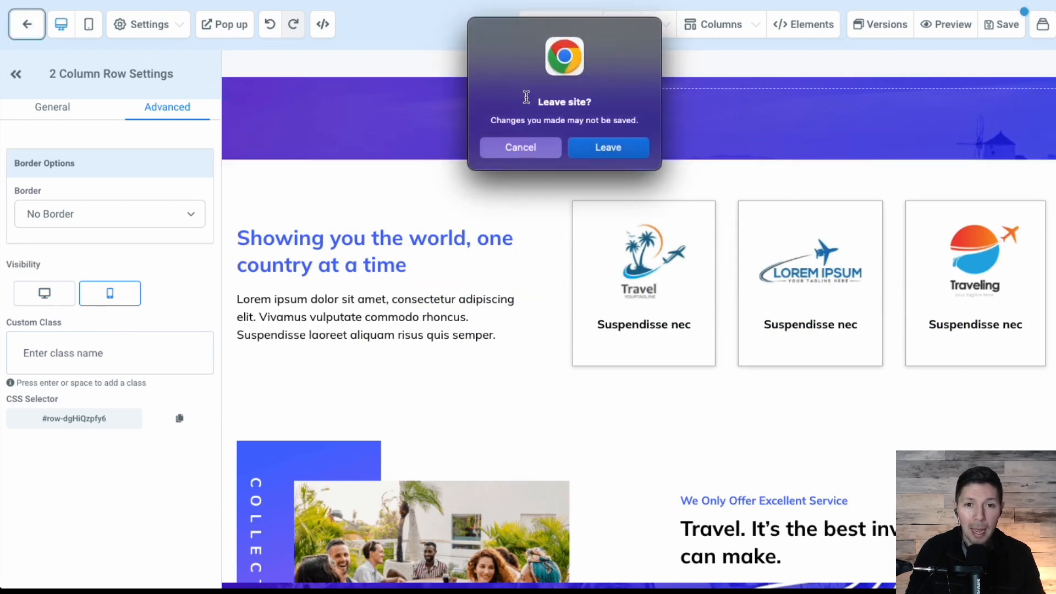
{"action": "left_click", "coordinate": [528, 146]}
{"action": "key", "text": "Return"}
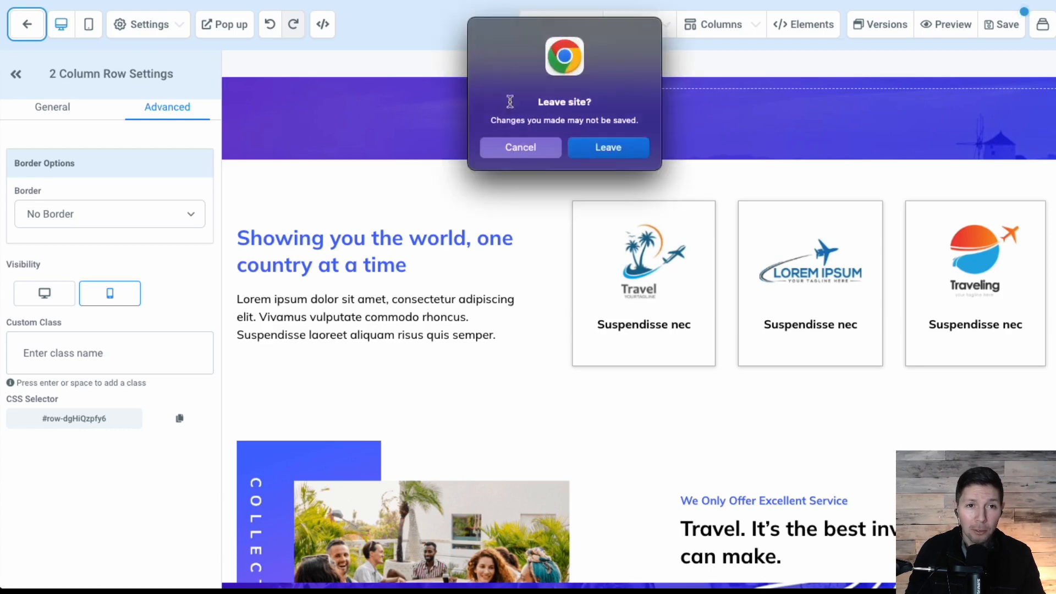
{"action": "left_click", "coordinate": [604, 147]}
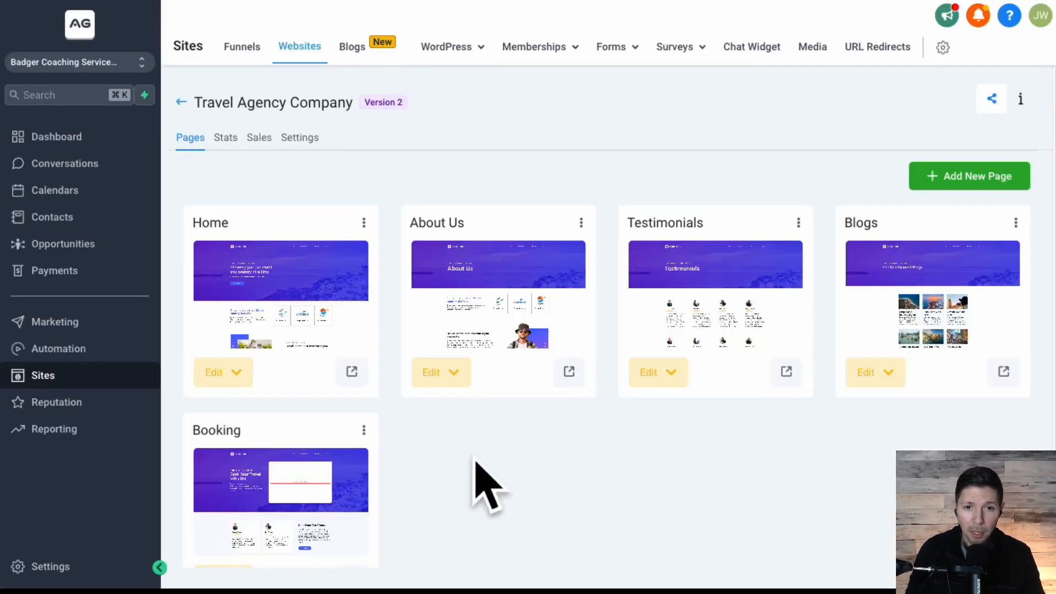
{"action": "left_click", "coordinate": [585, 224]}
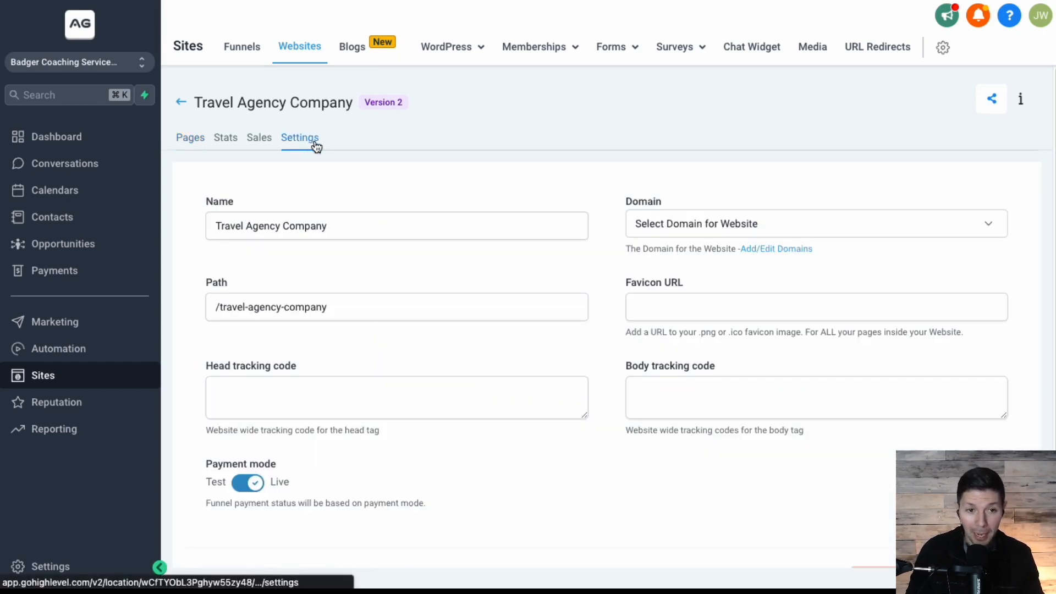
{"action": "left_click", "coordinate": [741, 230]}
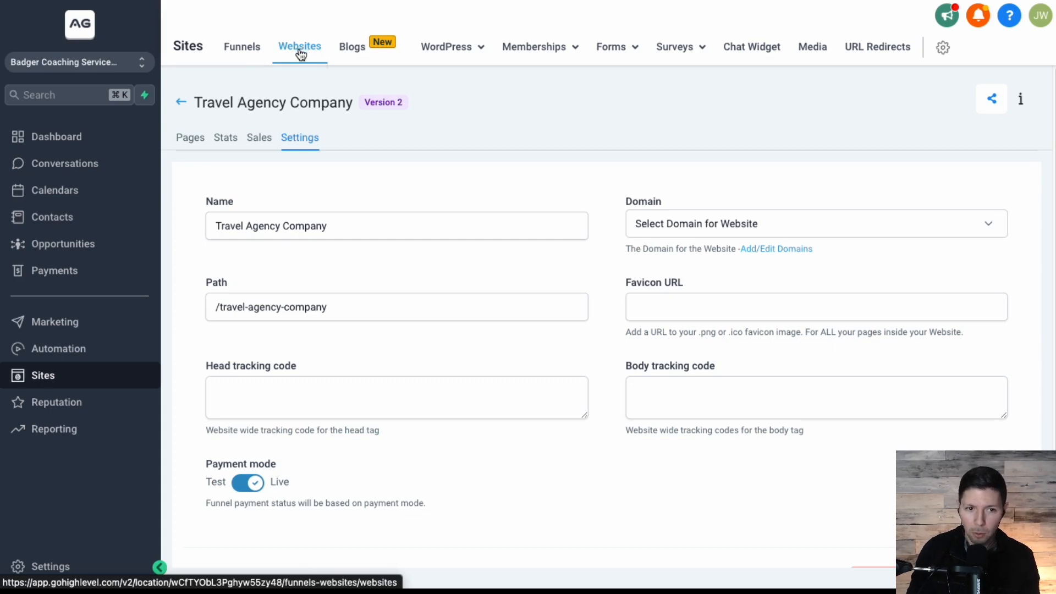
Step: Open the Blogs area and read the instructions for creating a page to host the blog
{"action": "left_click", "coordinate": [352, 48]}
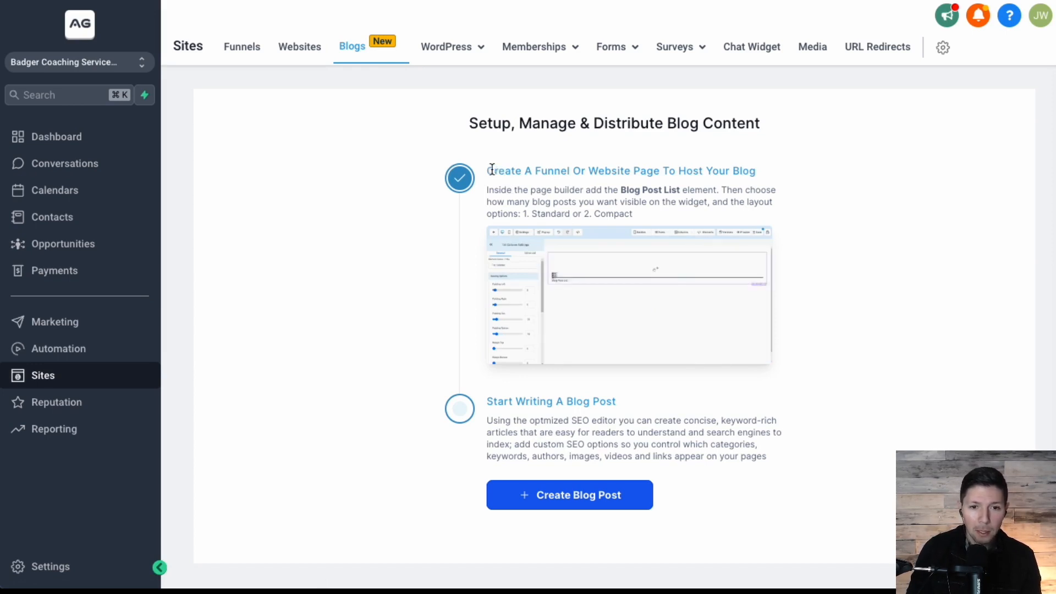
{"action": "left_click_drag", "start_coordinate": [487, 170], "coordinate": [545, 170]}
{"action": "left_click", "coordinate": [538, 171]}
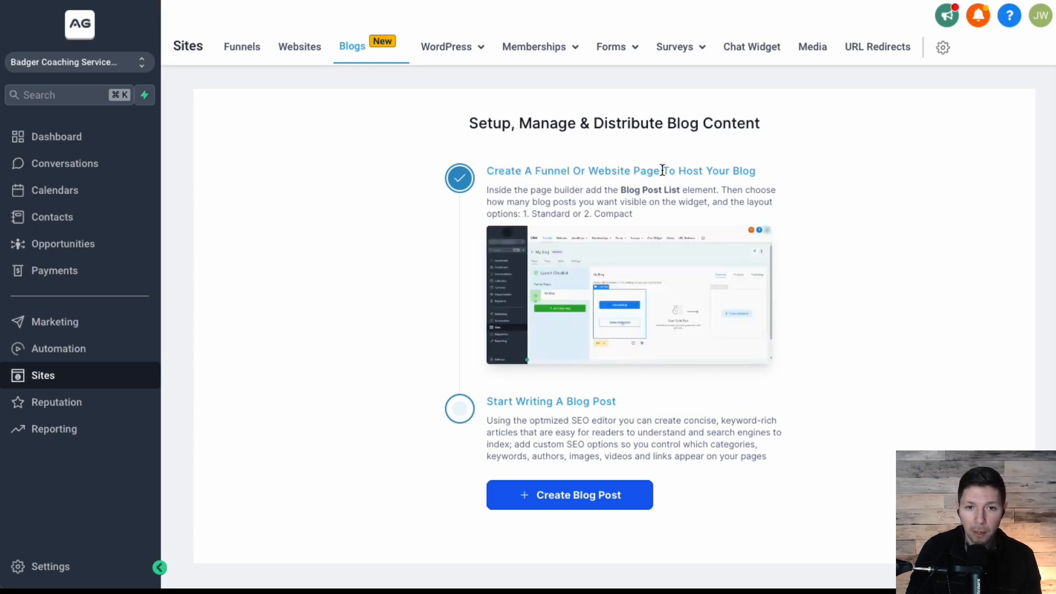
Step: Open the Travel Agency Company website's Blogs page for editing in a new browser tab
{"action": "left_click", "coordinate": [305, 47]}
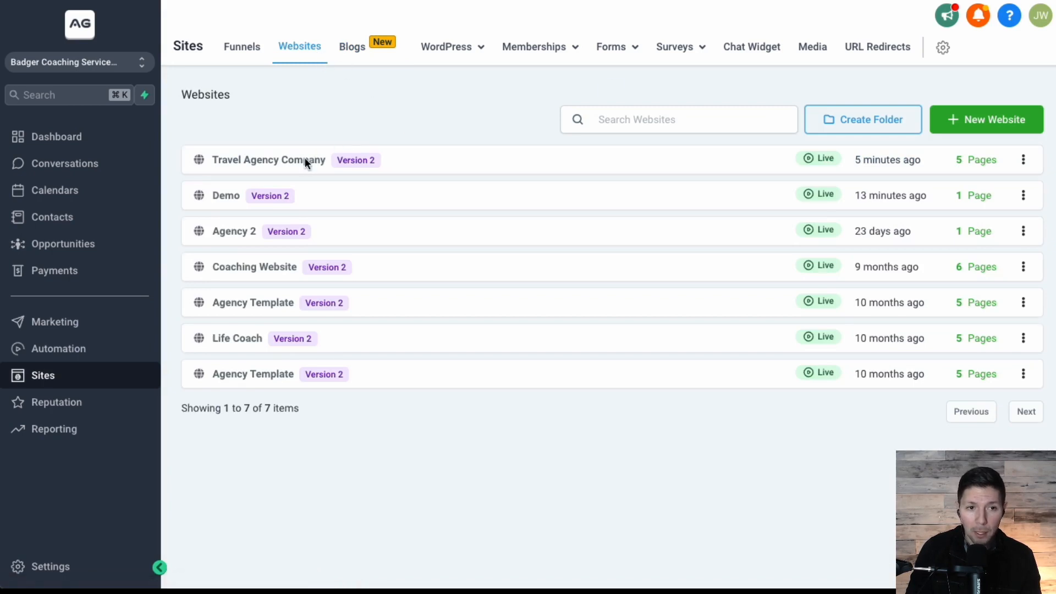
{"action": "left_click", "coordinate": [306, 159]}
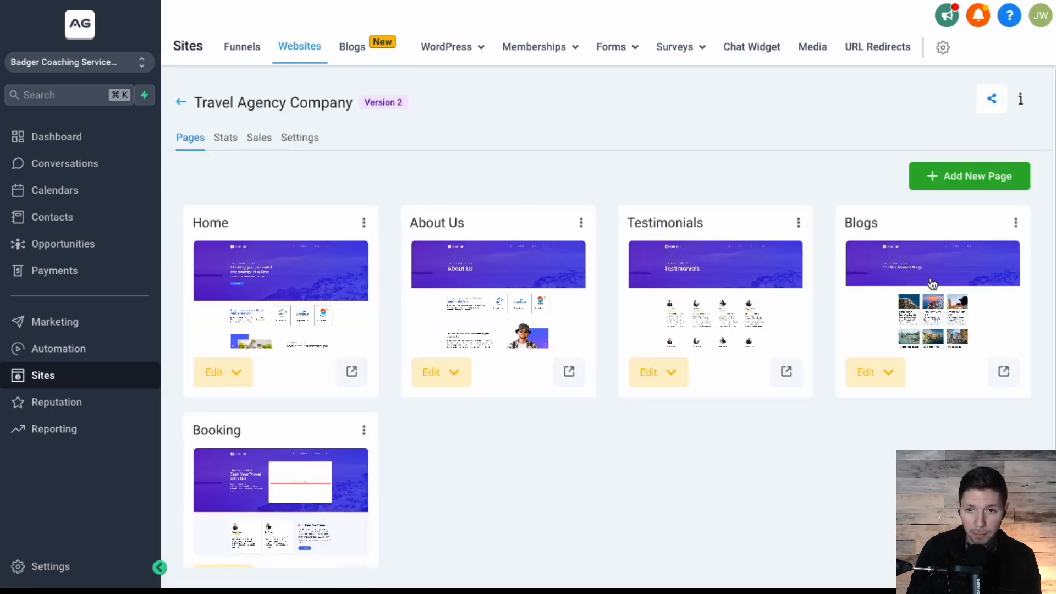
{"action": "left_click", "coordinate": [888, 374]}
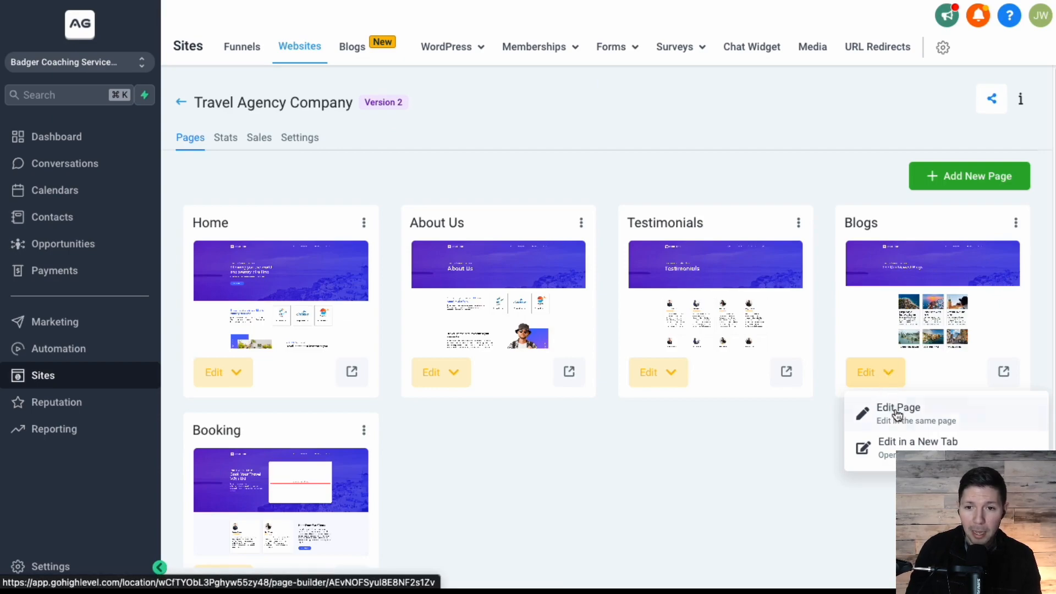
{"action": "left_click", "coordinate": [913, 443]}
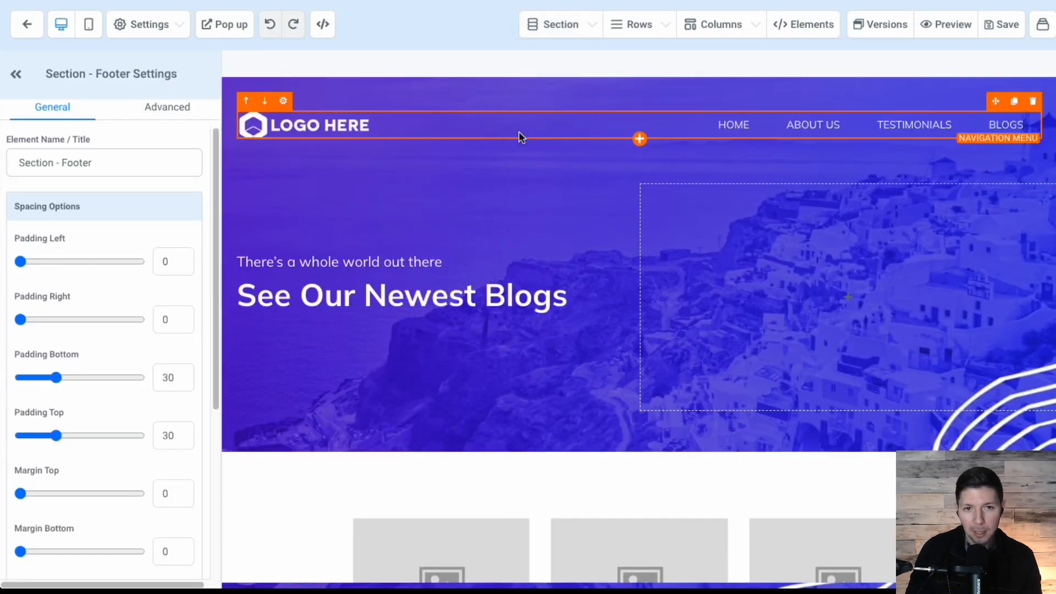
Step: Delete the existing blog element from the section below the Blogs page's hero
{"action": "scroll", "coordinate": [483, 253], "scroll_direction": "down", "scroll_amount": 5}
{"action": "scroll", "coordinate": [483, 253], "scroll_direction": "down", "scroll_amount": 1}
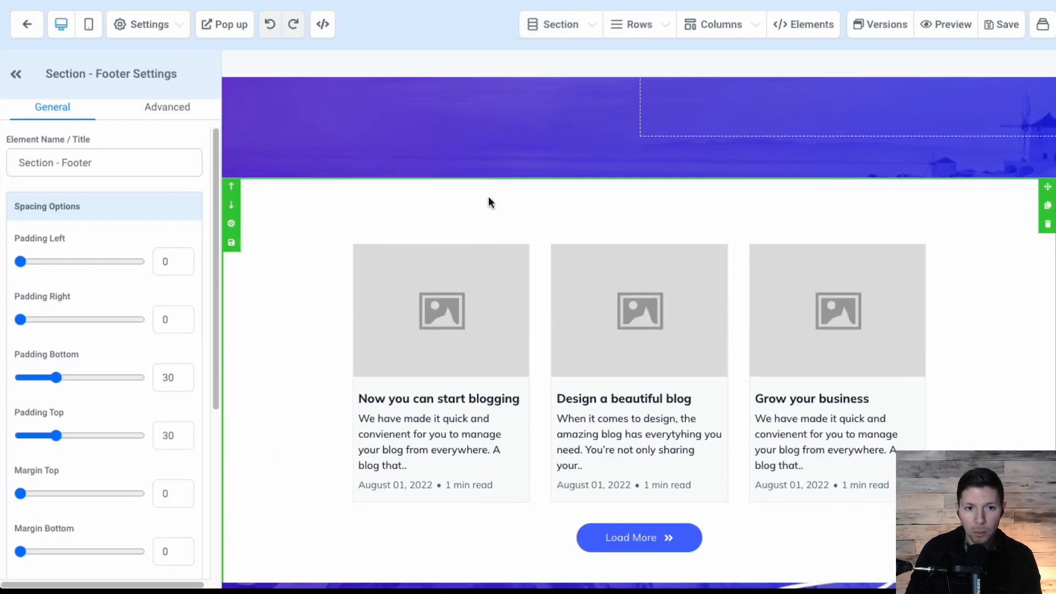
{"action": "left_click", "coordinate": [500, 231]}
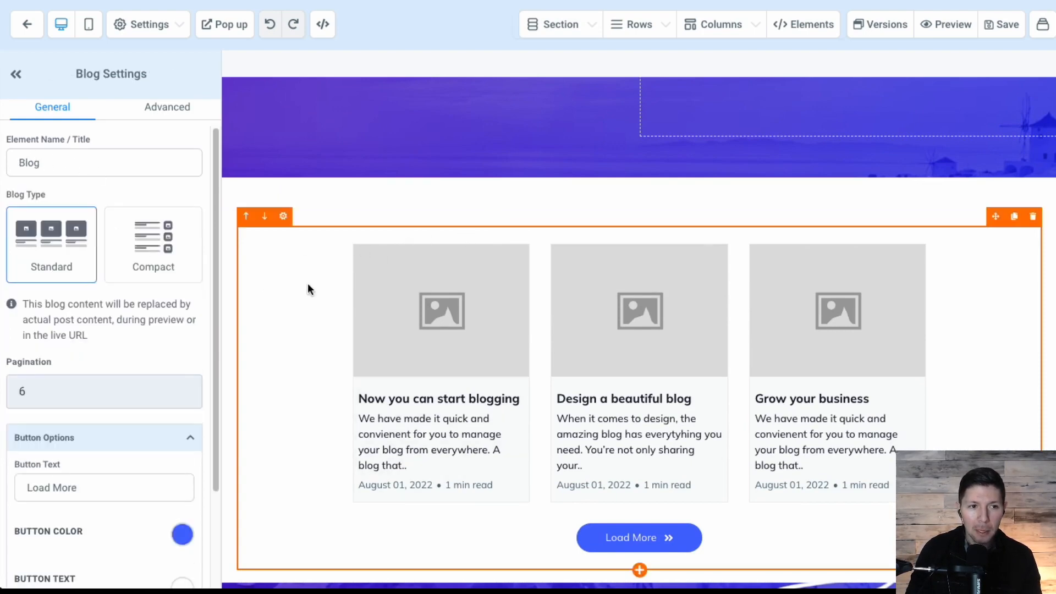
{"action": "scroll", "coordinate": [490, 283], "scroll_direction": "down", "scroll_amount": 1}
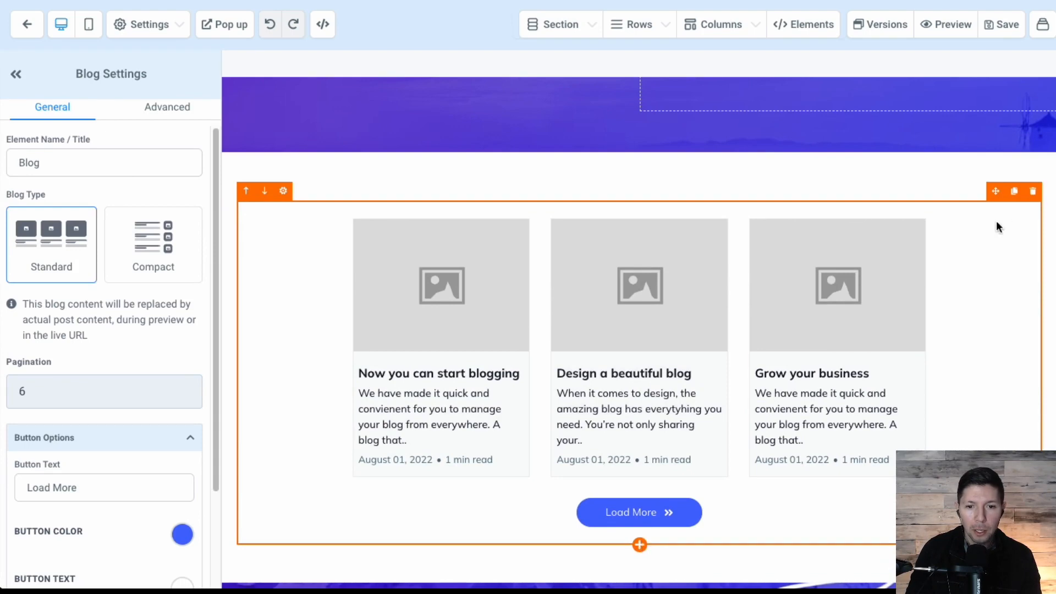
{"action": "left_click", "coordinate": [1033, 191]}
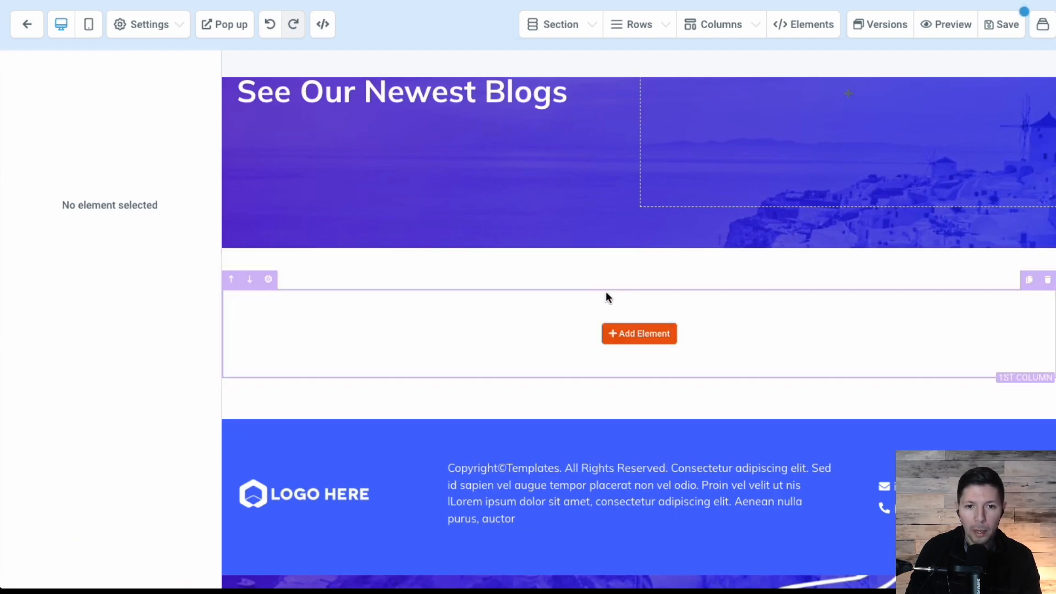
Step: Add a Blog Post List element to the empty column below the hero and review its layout and button settings
{"action": "left_click", "coordinate": [642, 337]}
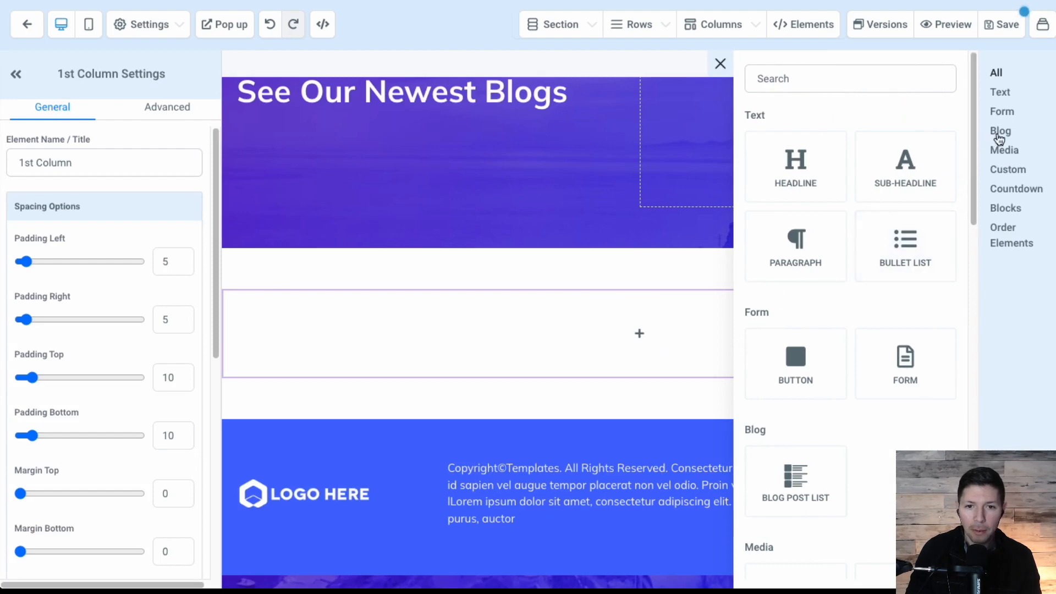
{"action": "left_click_drag", "start_coordinate": [975, 126], "coordinate": [754, 215]}
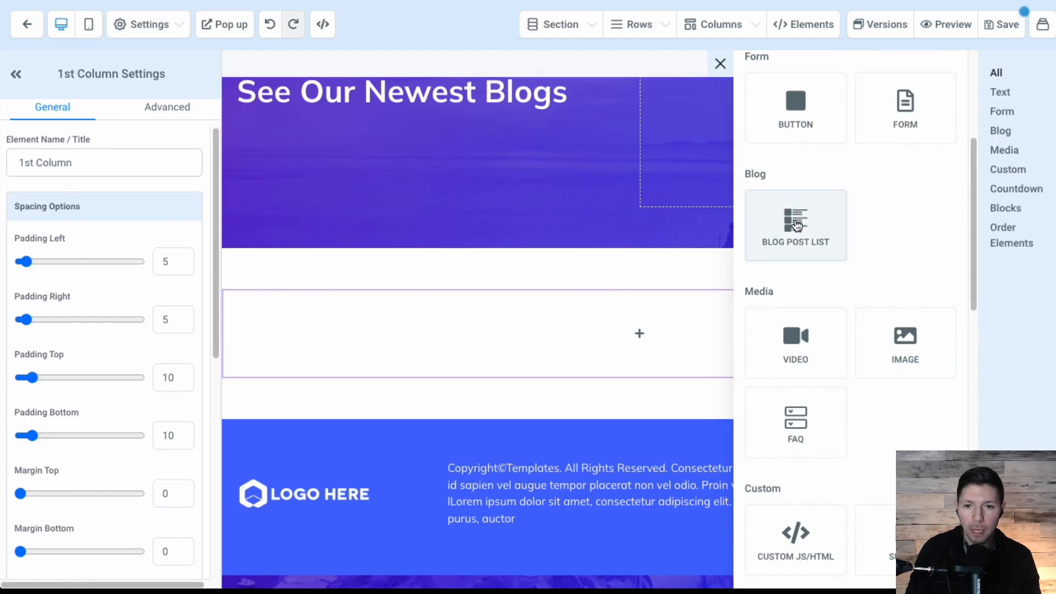
{"action": "left_click", "coordinate": [797, 230]}
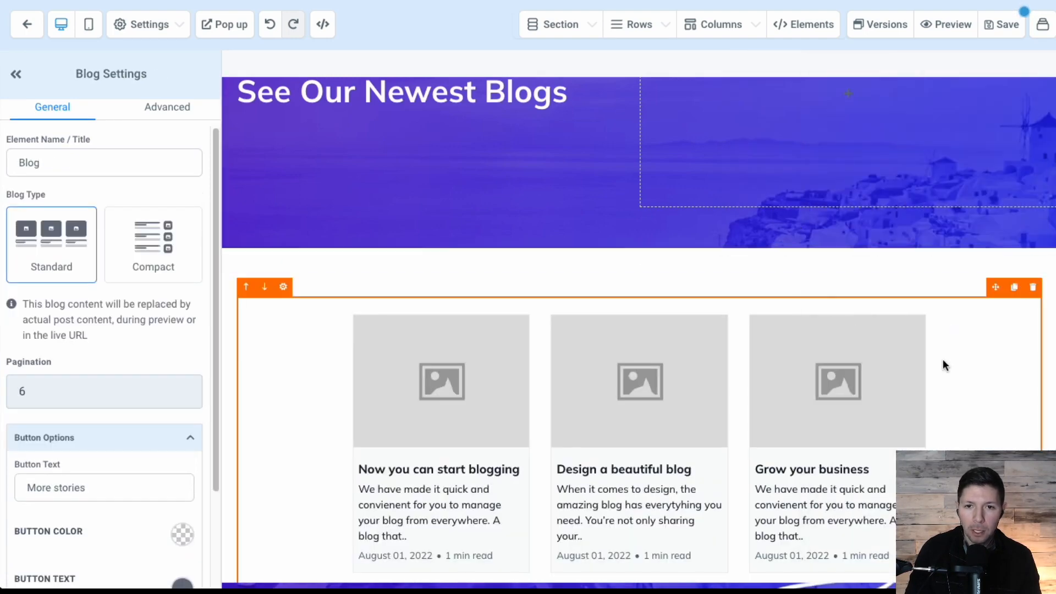
{"action": "scroll", "coordinate": [943, 365], "scroll_direction": "down", "scroll_amount": 2}
{"action": "scroll", "coordinate": [943, 366], "scroll_direction": "down", "scroll_amount": 1}
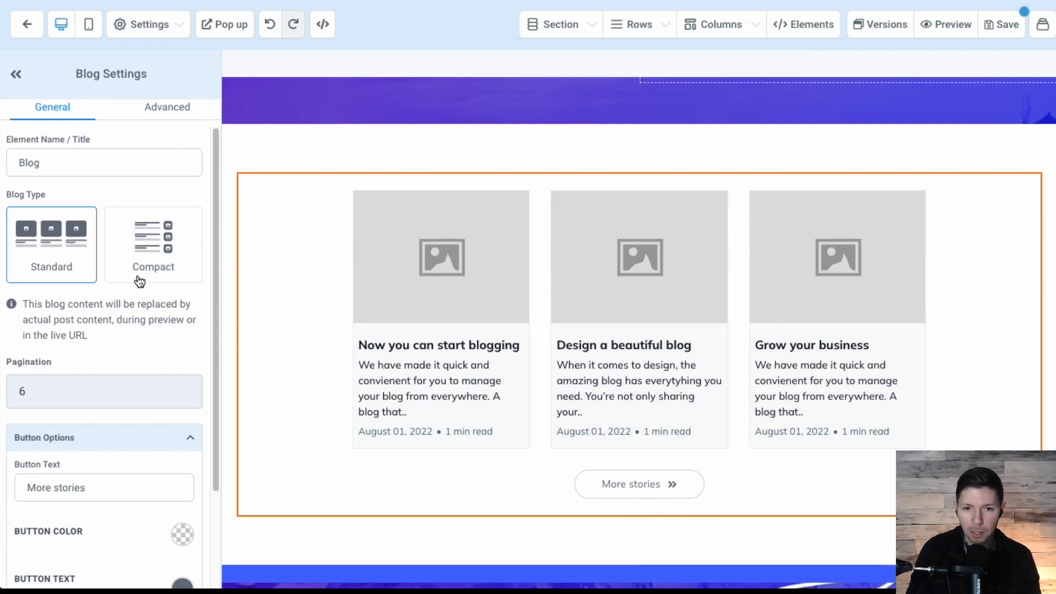
{"action": "scroll", "coordinate": [143, 266], "scroll_direction": "down", "scroll_amount": 2}
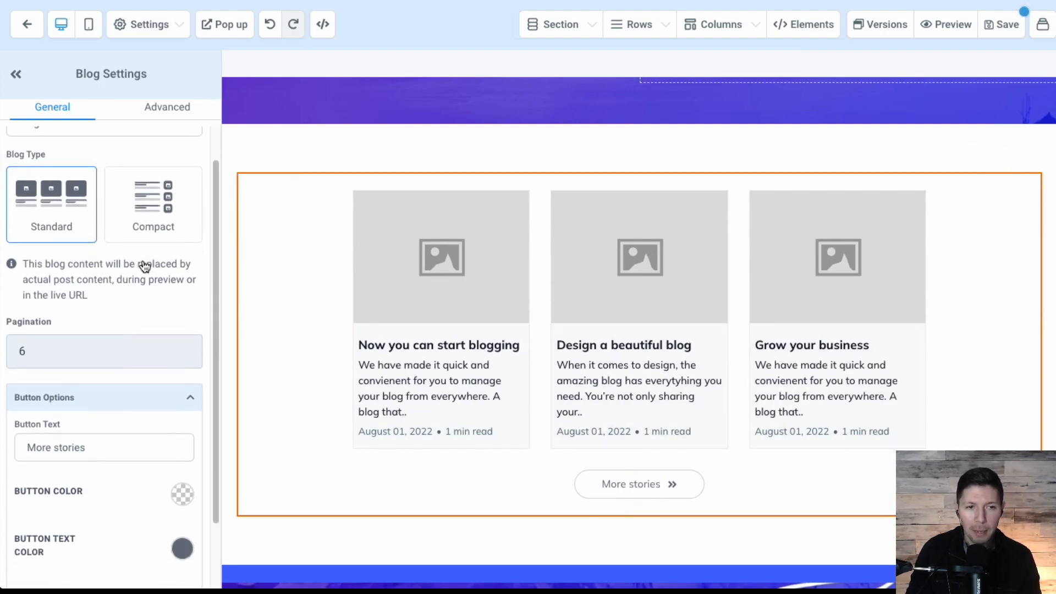
Step: Compare the Compact and Standard blog types on the post list element, ending on Standard
{"action": "left_click", "coordinate": [151, 215]}
{"action": "left_click", "coordinate": [83, 196]}
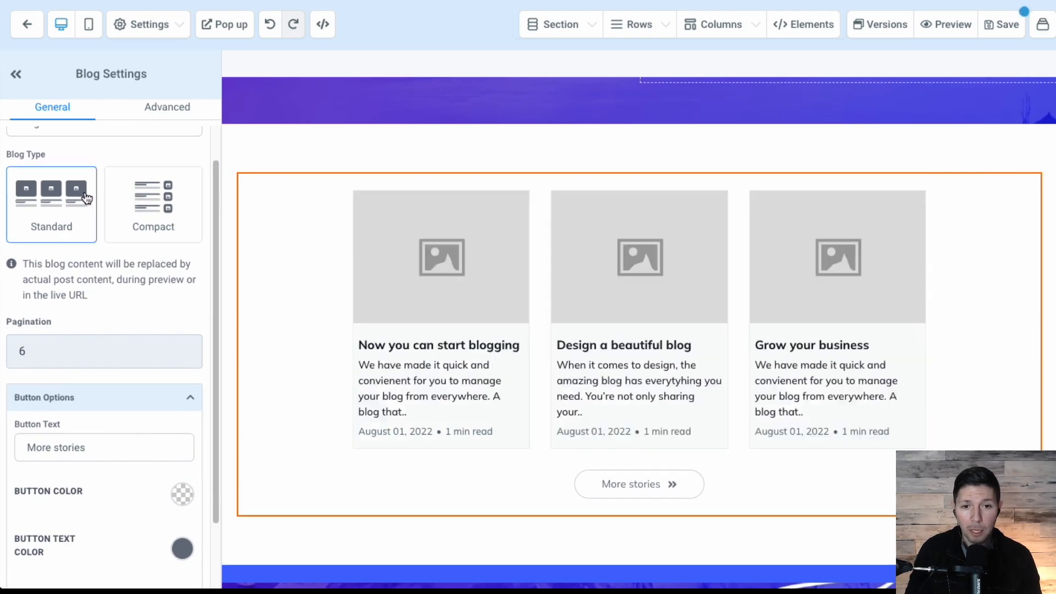
{"action": "left_click", "coordinate": [146, 214]}
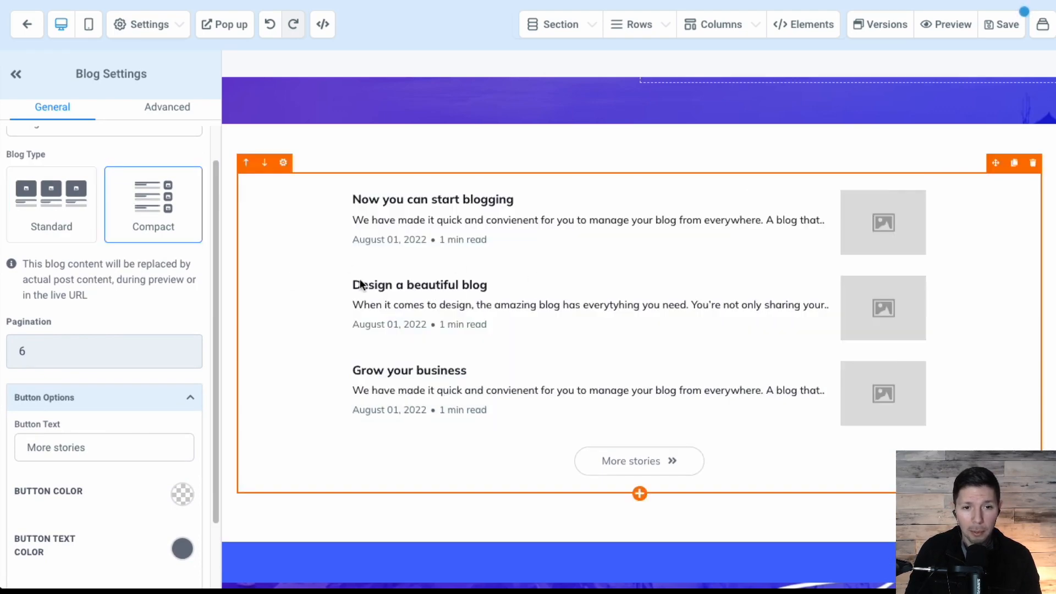
{"action": "left_click", "coordinate": [66, 206]}
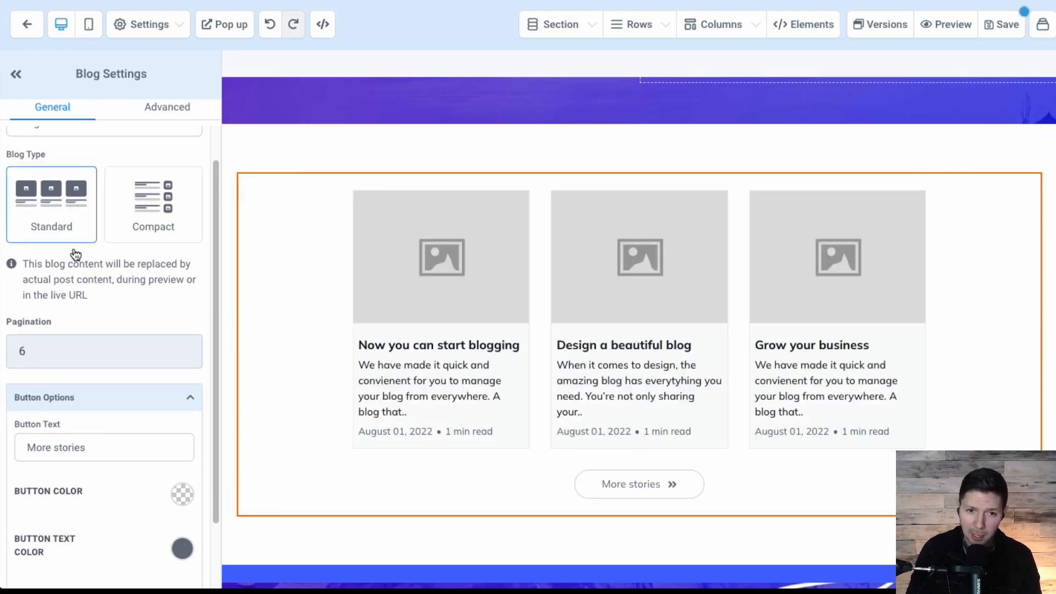
{"action": "scroll", "coordinate": [57, 275], "scroll_direction": "down", "scroll_amount": 2}
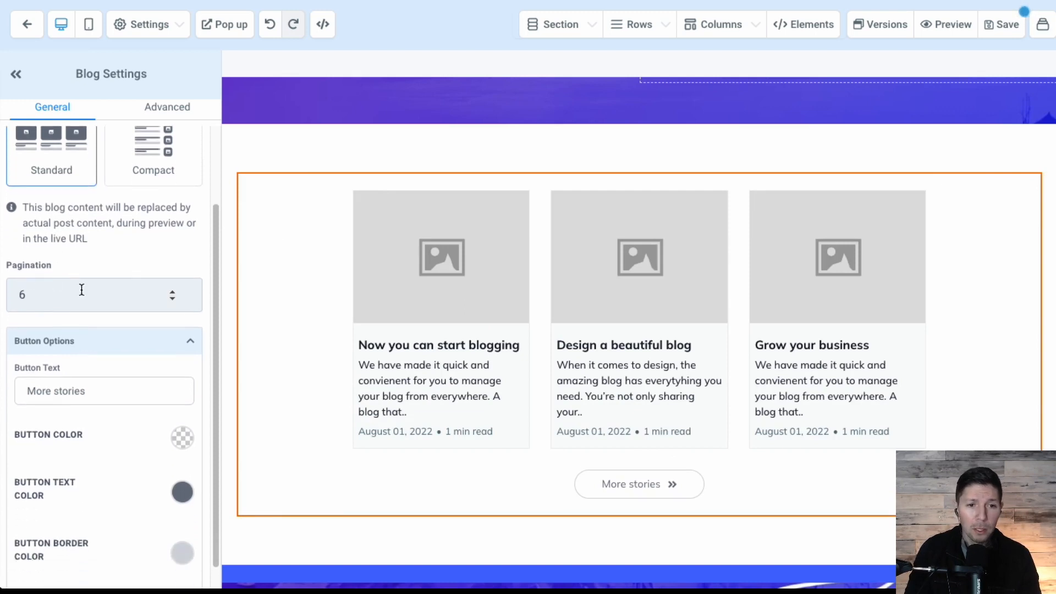
{"action": "scroll", "coordinate": [81, 291], "scroll_direction": "down", "scroll_amount": 1}
{"action": "scroll", "coordinate": [85, 289], "scroll_direction": "up", "scroll_amount": 4}
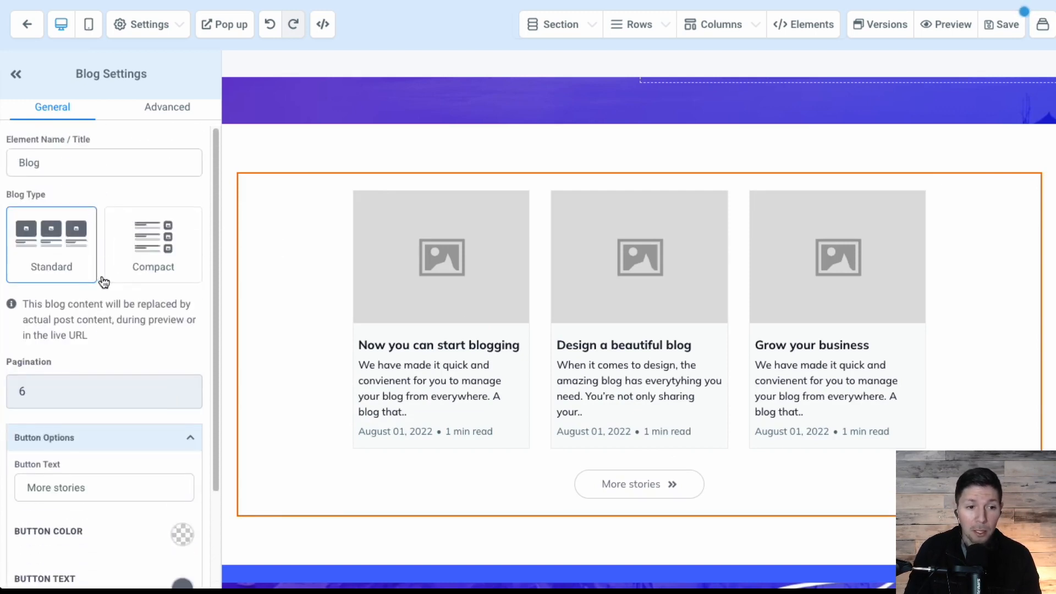
Step: Examine the blog element's spacing, border, visibility and custom class settings, and recheck its general options
{"action": "left_click", "coordinate": [165, 108]}
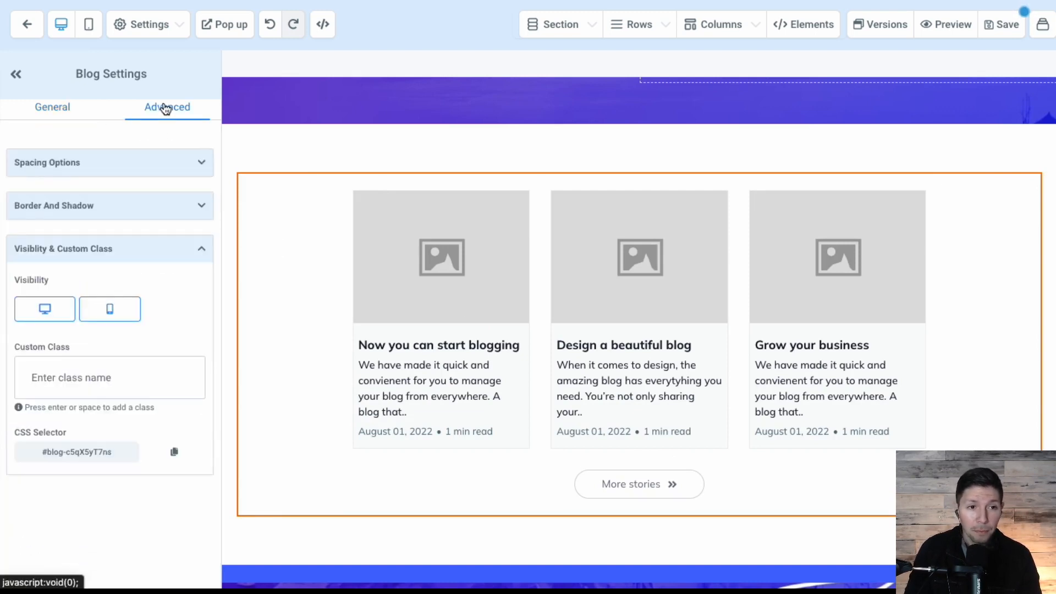
{"action": "left_click", "coordinate": [158, 168]}
{"action": "left_click", "coordinate": [149, 162]}
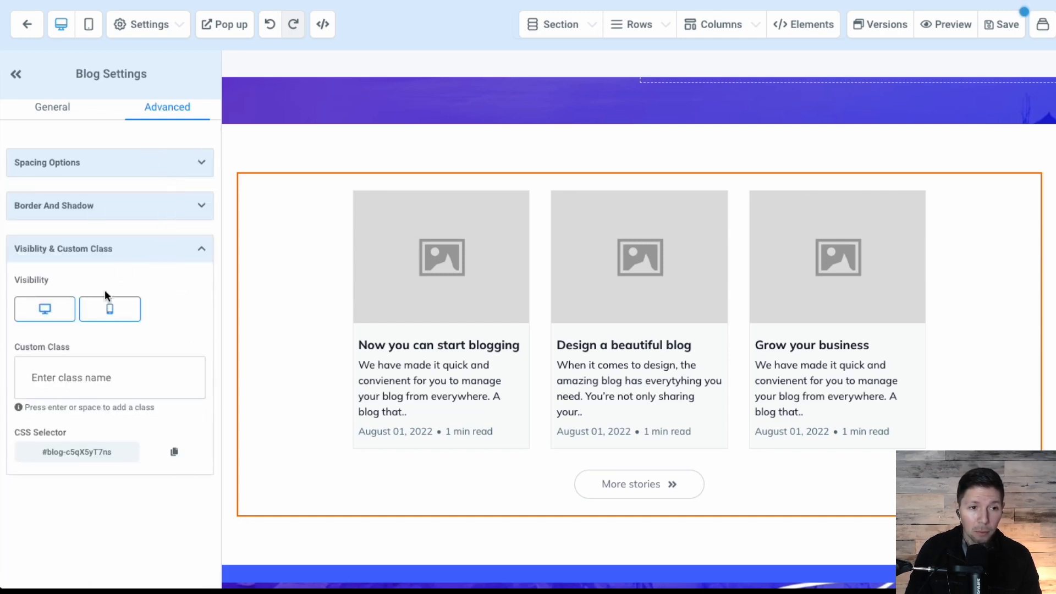
{"action": "left_click", "coordinate": [75, 109]}
{"action": "scroll", "coordinate": [139, 283], "scroll_direction": "down", "scroll_amount": 3}
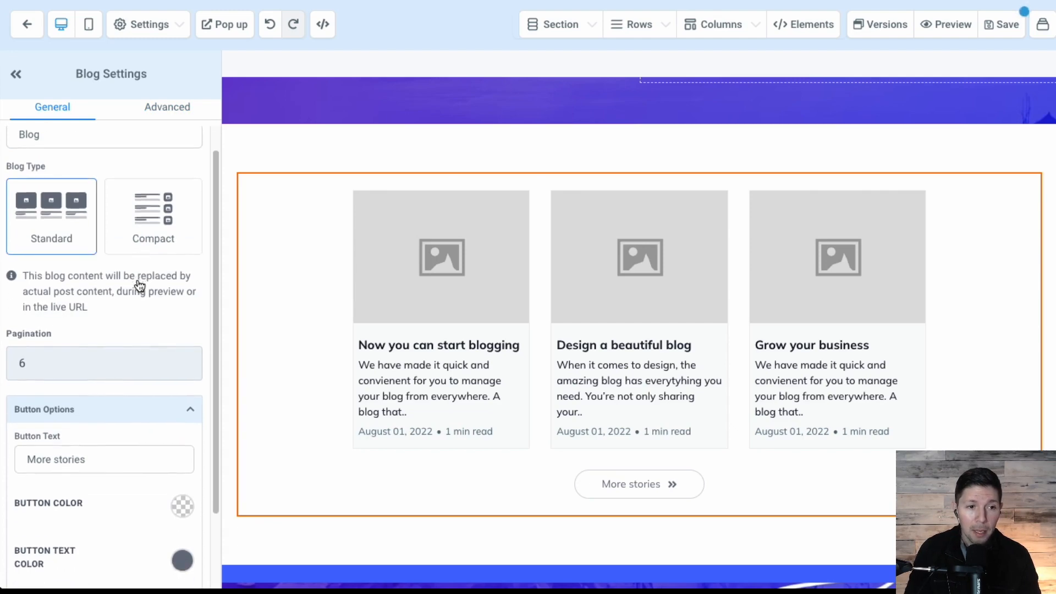
{"action": "scroll", "coordinate": [139, 283], "scroll_direction": "up", "scroll_amount": 2}
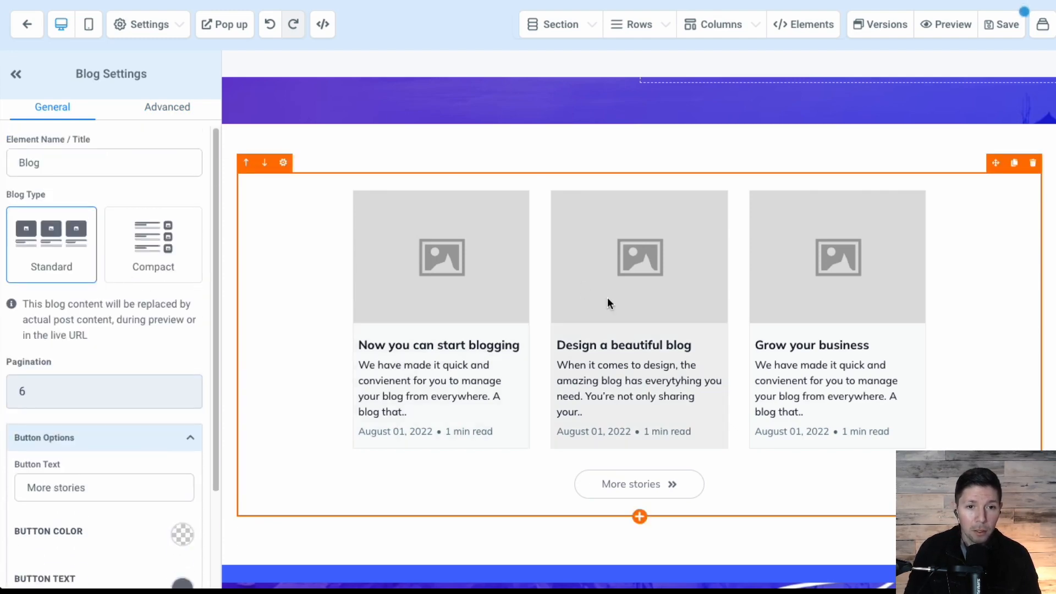
Step: Check the Blogs page layout, save it while keeping the existing SEO metadata, and return to the website's page list
{"action": "scroll", "coordinate": [648, 315], "scroll_direction": "up", "scroll_amount": 5}
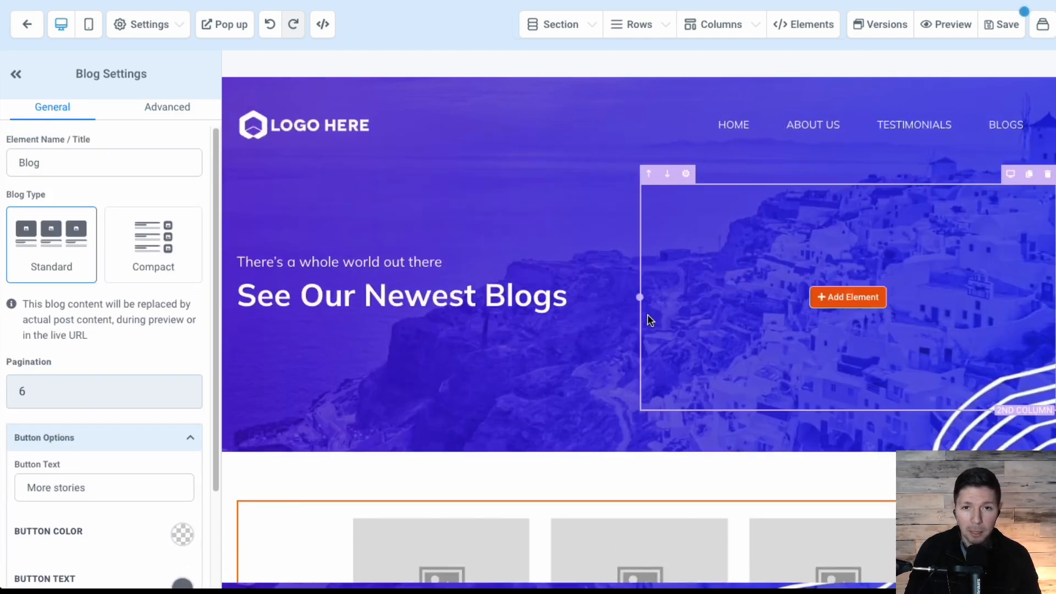
{"action": "scroll", "coordinate": [621, 163], "scroll_direction": "down", "scroll_amount": 5}
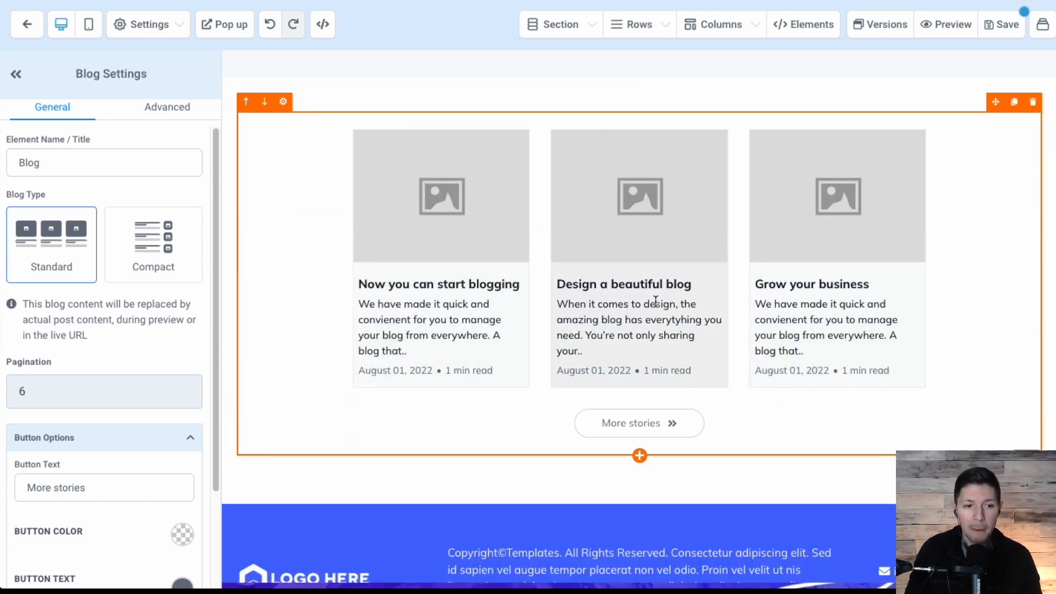
{"action": "scroll", "coordinate": [639, 300], "scroll_direction": "up", "scroll_amount": 1}
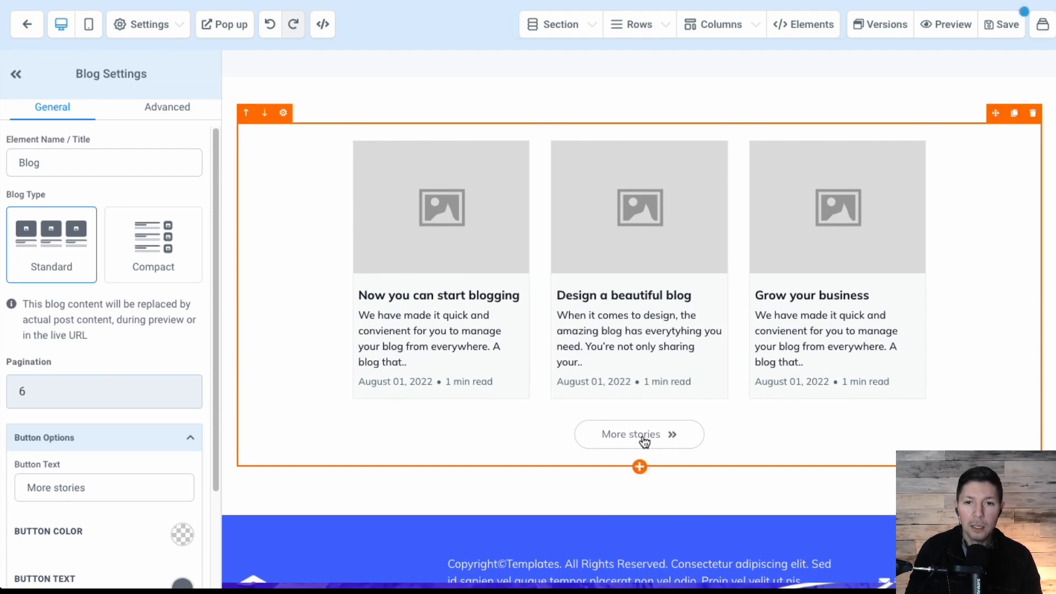
{"action": "scroll", "coordinate": [618, 367], "scroll_direction": "up", "scroll_amount": 5}
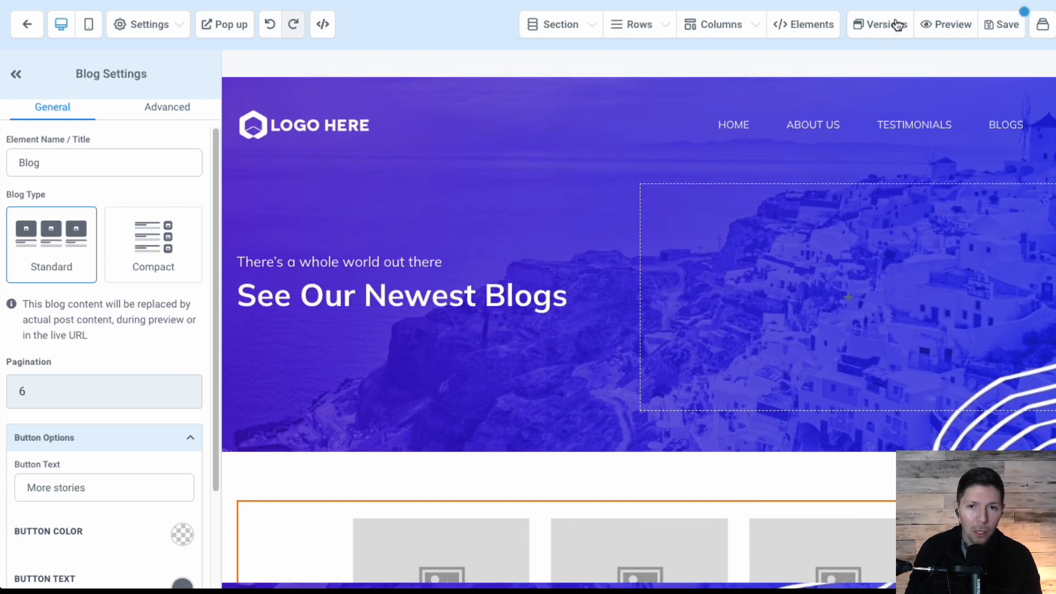
{"action": "left_click", "coordinate": [1000, 24]}
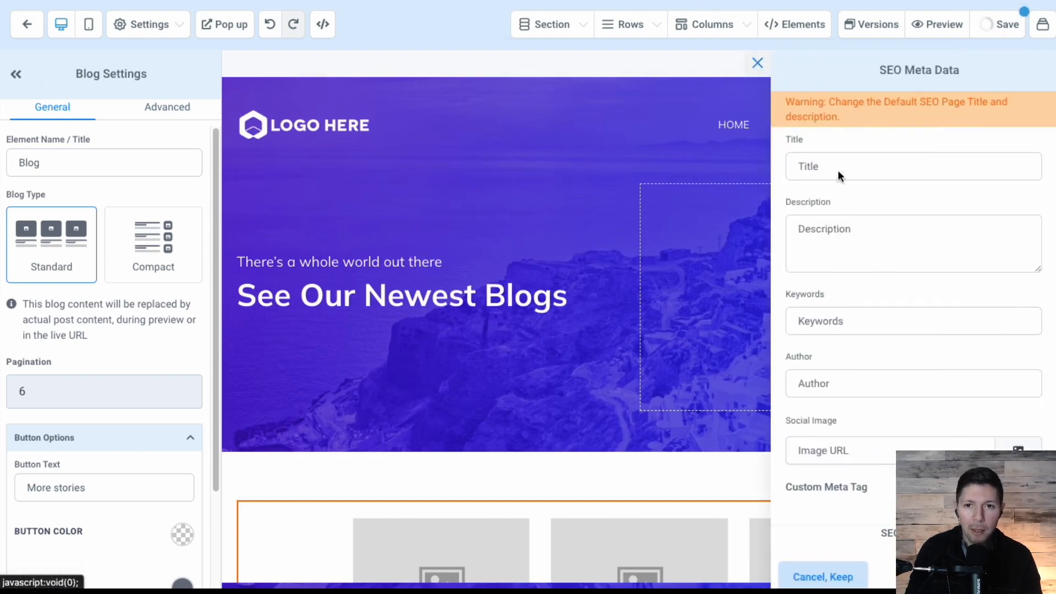
{"action": "left_click", "coordinate": [845, 573]}
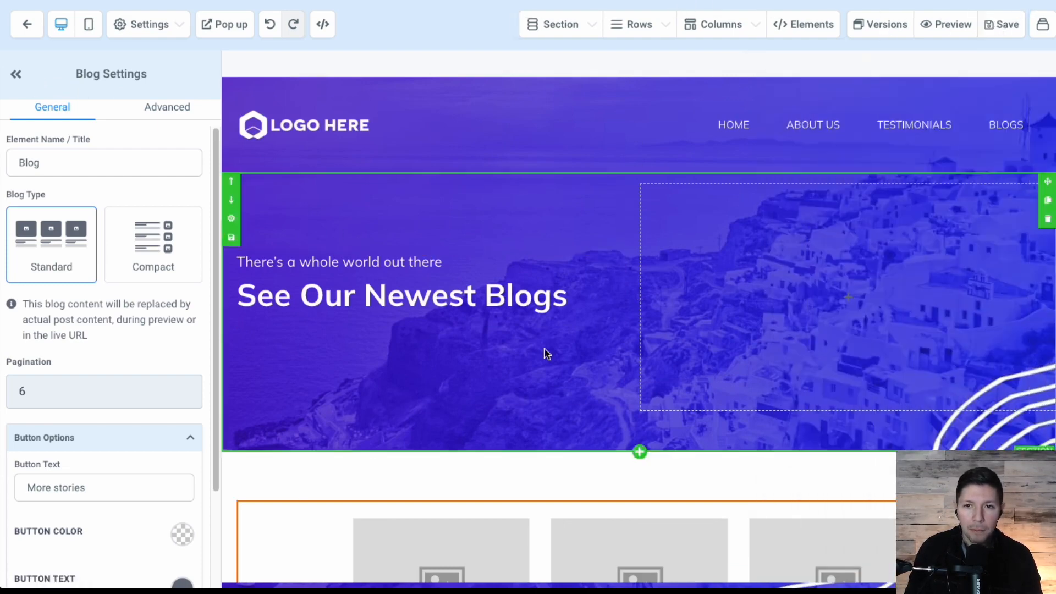
{"action": "left_click", "coordinate": [27, 25]}
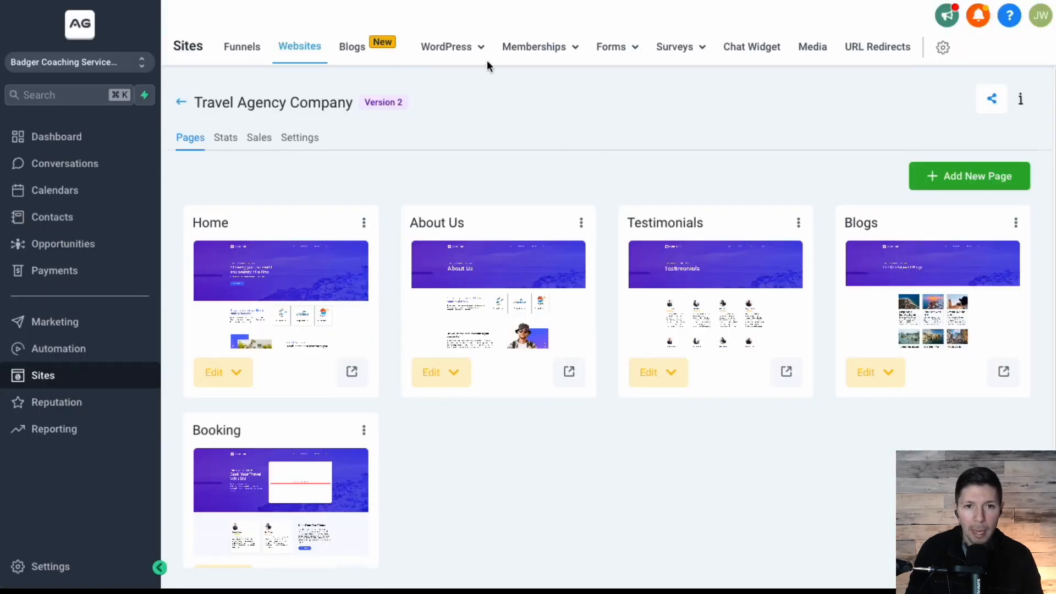
Step: Create a blog post titled "Blog Name" with a cover image, the alt text "Alt Text" and a placeholder description over 100 characters
{"action": "left_click", "coordinate": [353, 46]}
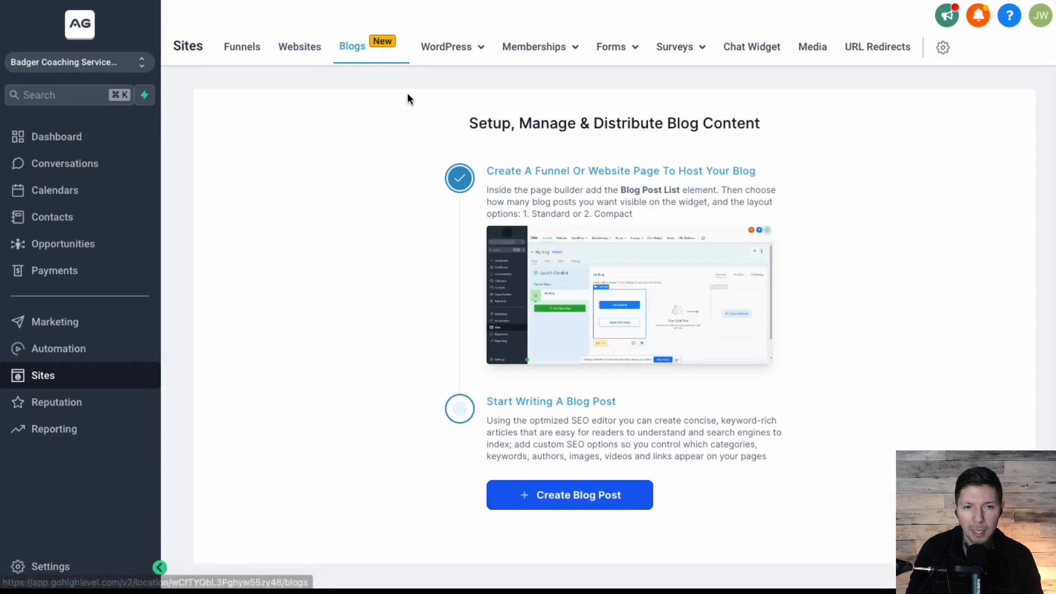
{"action": "left_click", "coordinate": [562, 495]}
{"action": "left_click", "coordinate": [489, 260]}
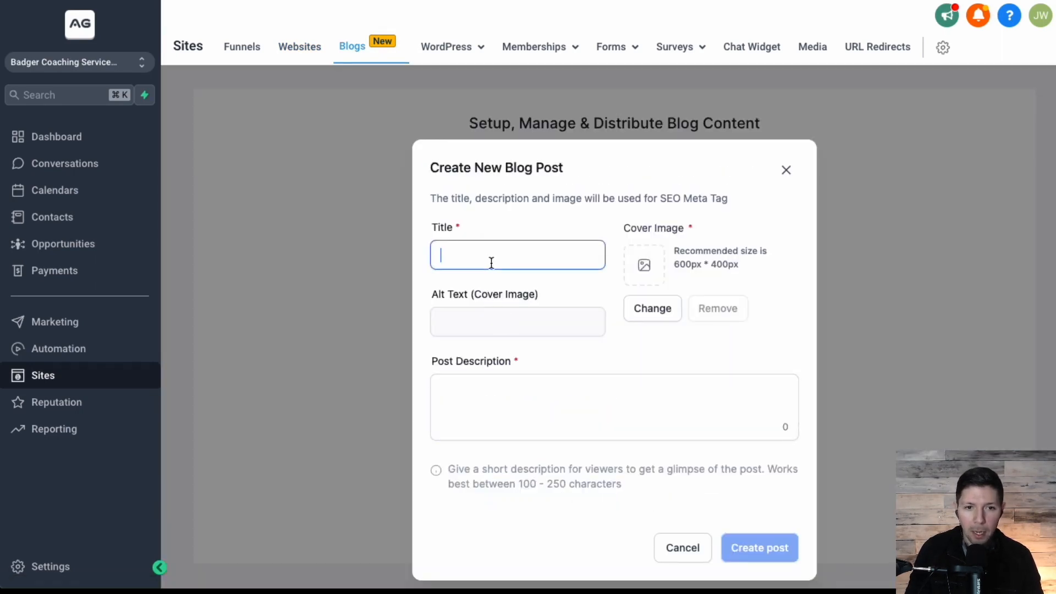
{"action": "type", "text": "Blog Na"}
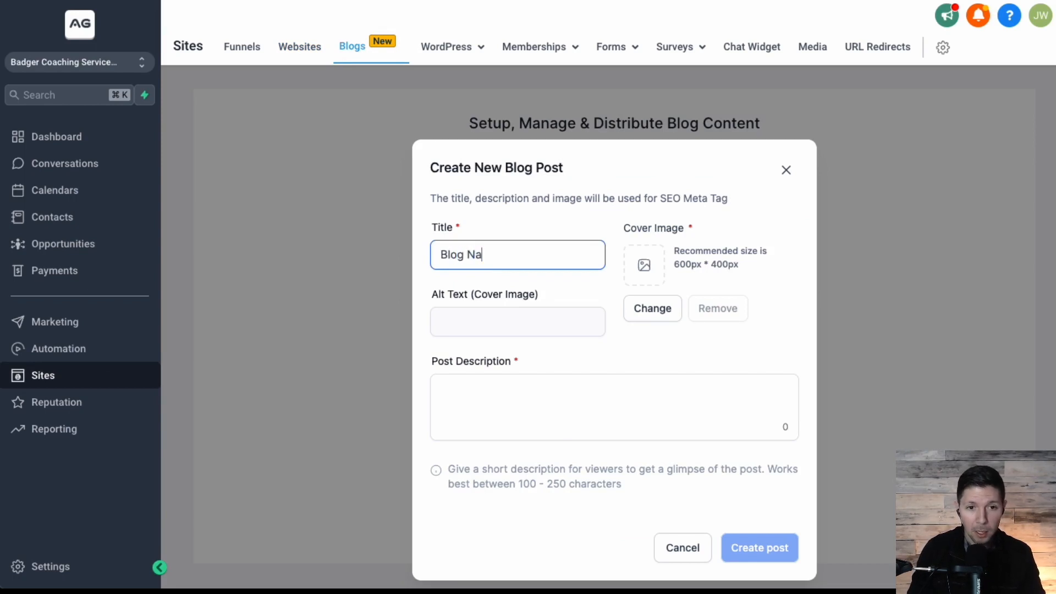
{"action": "type", "text": "eme"}
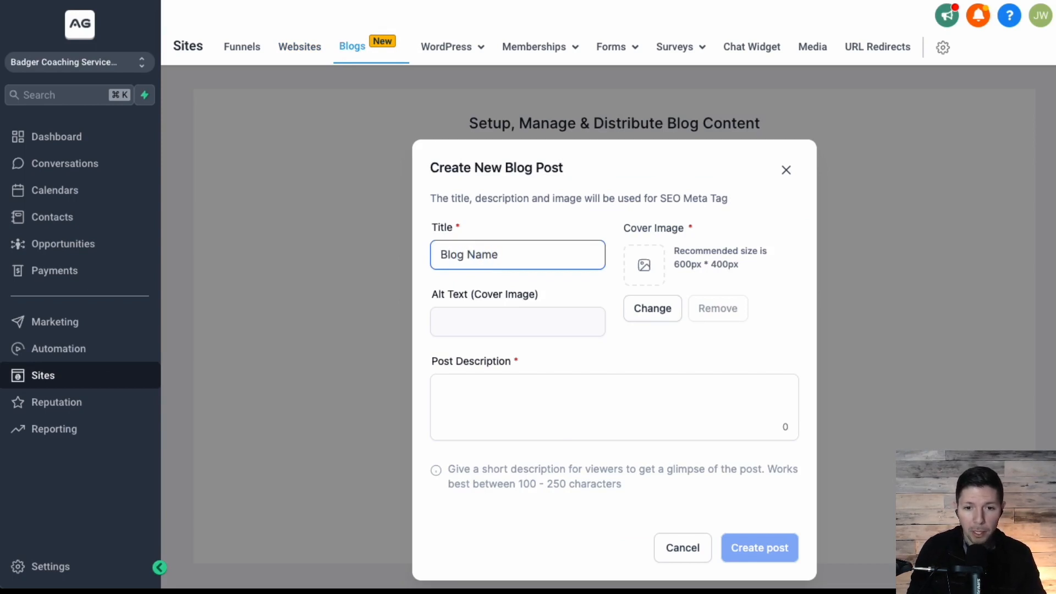
{"action": "left_click", "coordinate": [502, 391]}
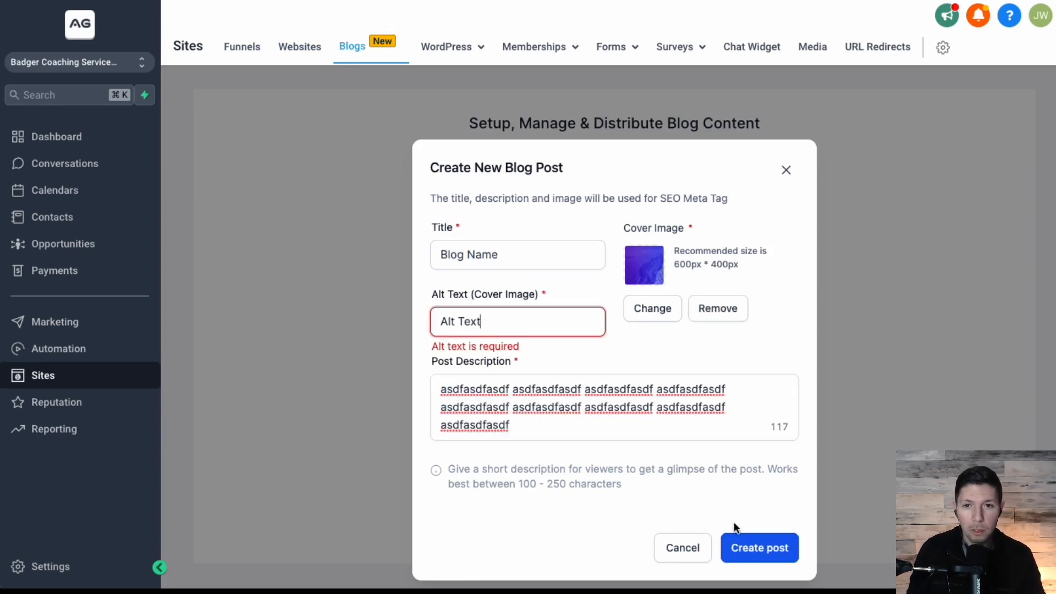
{"action": "left_click", "coordinate": [740, 544]}
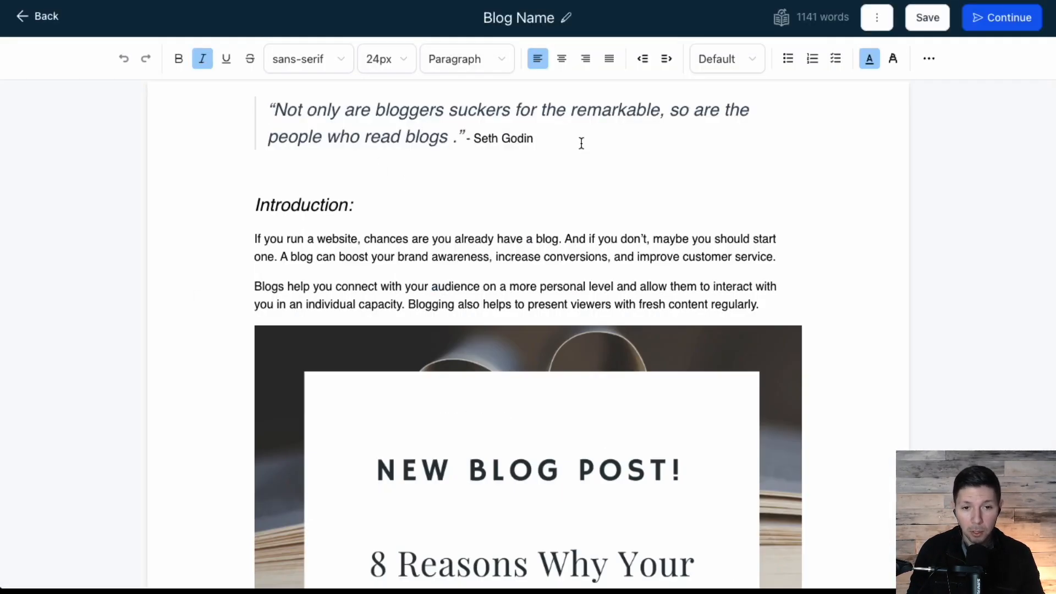
Step: Review the sample article in the new post and replace all its content with "Start writing"
{"action": "scroll", "coordinate": [552, 170], "scroll_direction": "down", "scroll_amount": 18}
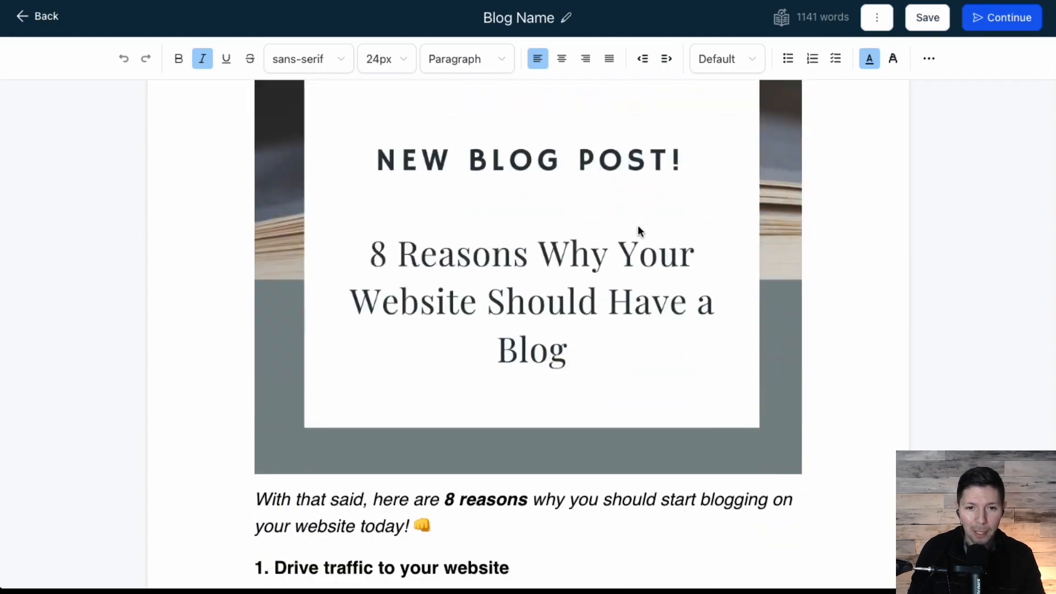
{"action": "scroll", "coordinate": [639, 227], "scroll_direction": "down", "scroll_amount": 20}
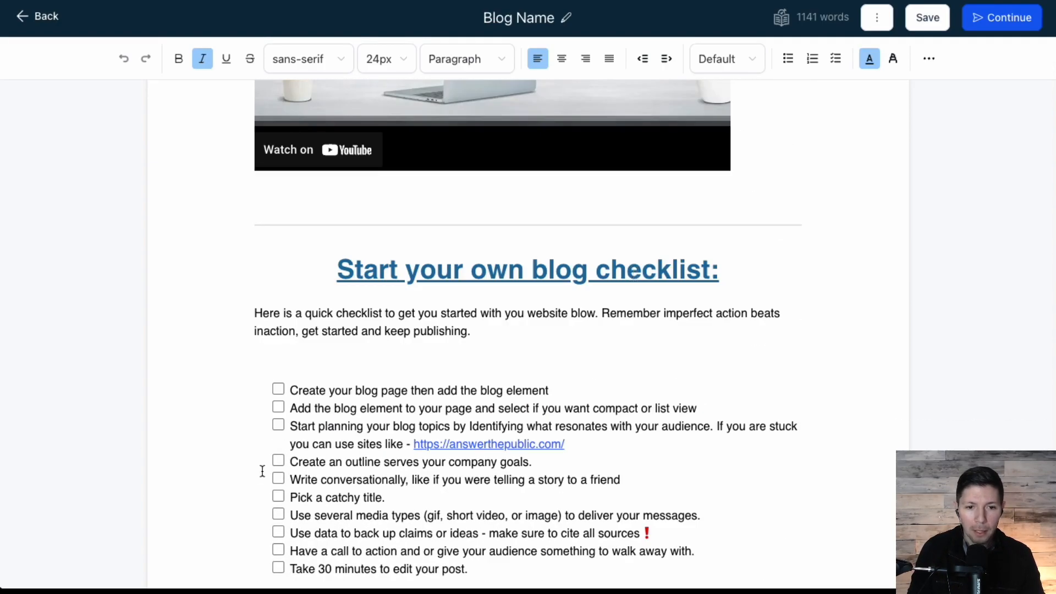
{"action": "left_click_drag", "start_coordinate": [467, 545], "coordinate": [243, 104]}
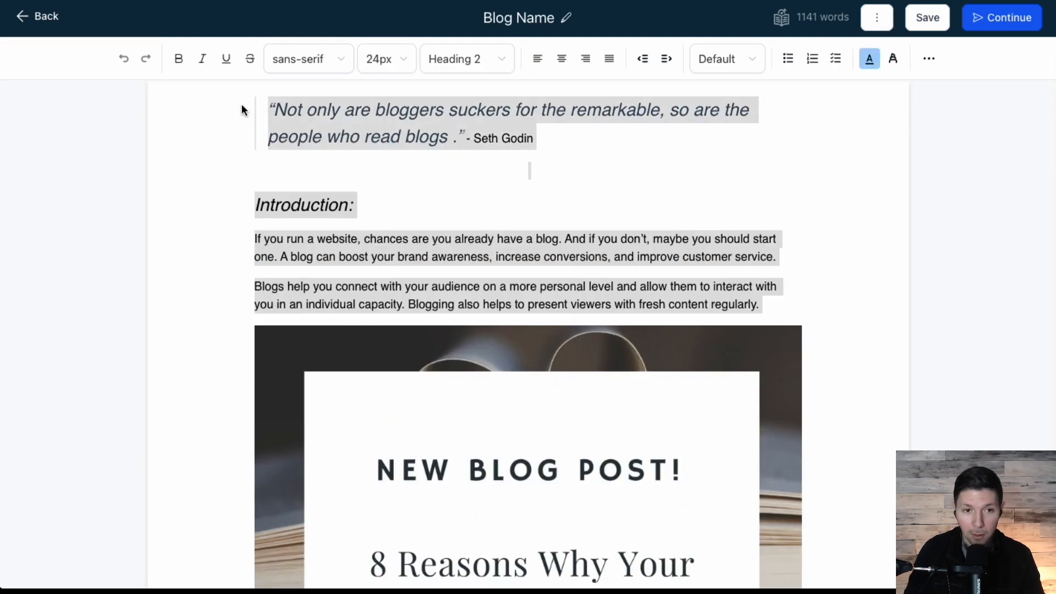
{"action": "key", "text": "BackSpace"}
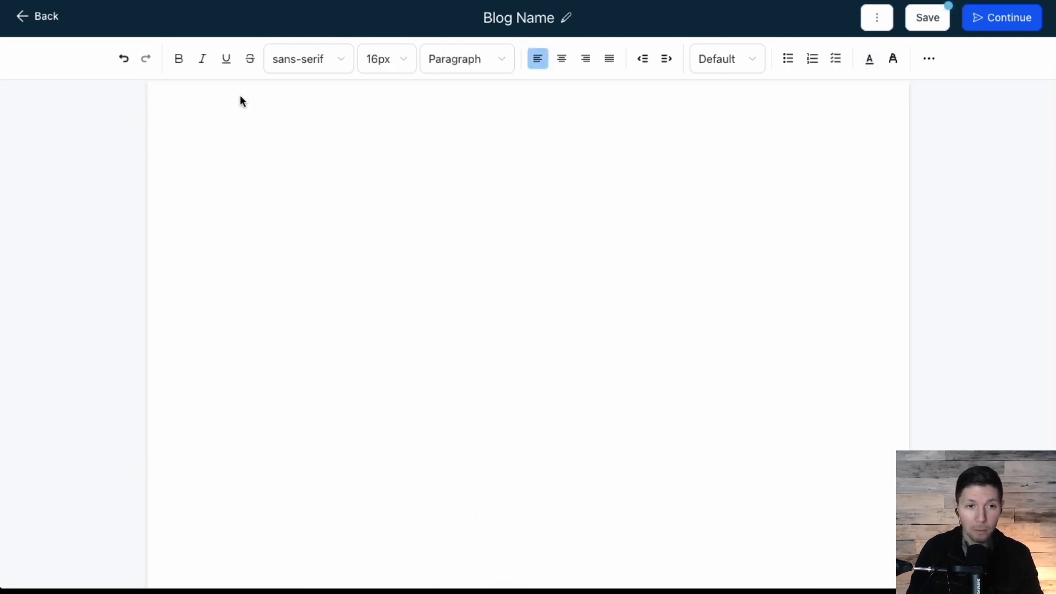
{"action": "type", "text": "Start writing"}
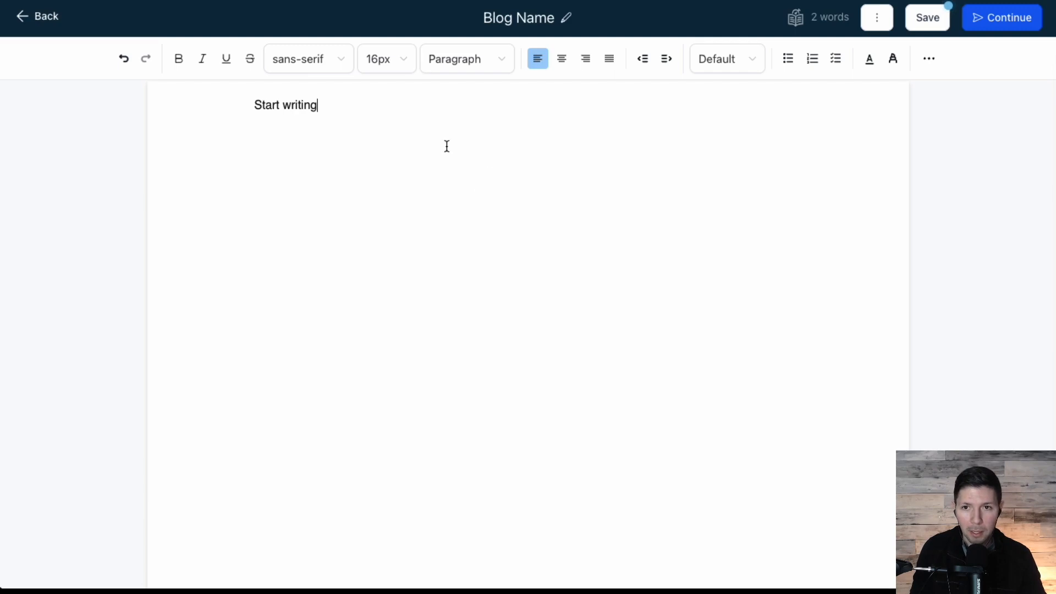
Step: Review the post's slug, category, keyword, author and status options, and return to the Blogs overview without publishing
{"action": "left_click", "coordinate": [1007, 18]}
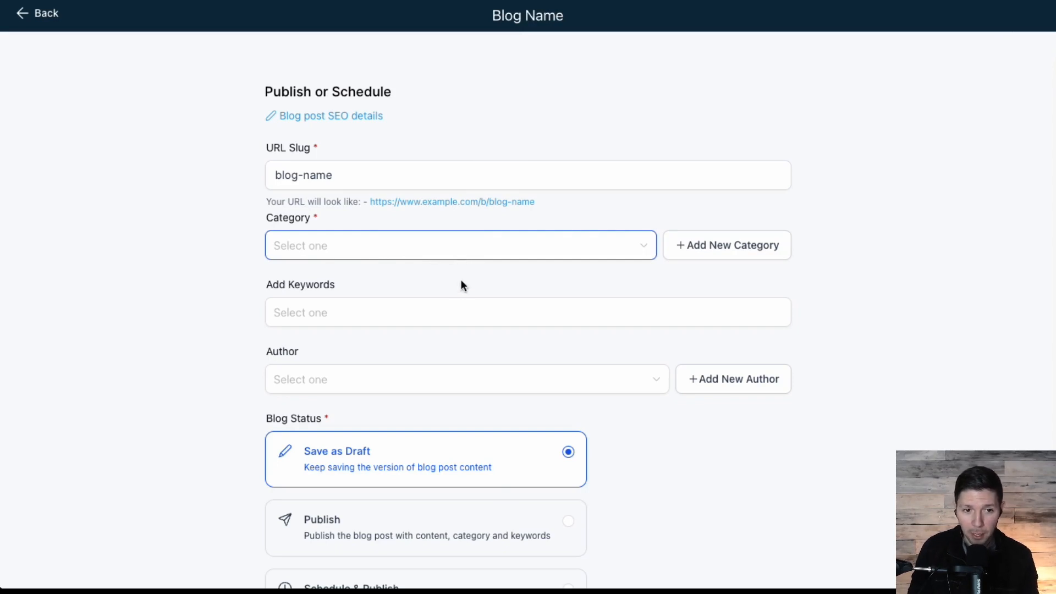
{"action": "scroll", "coordinate": [385, 297], "scroll_direction": "down", "scroll_amount": 3}
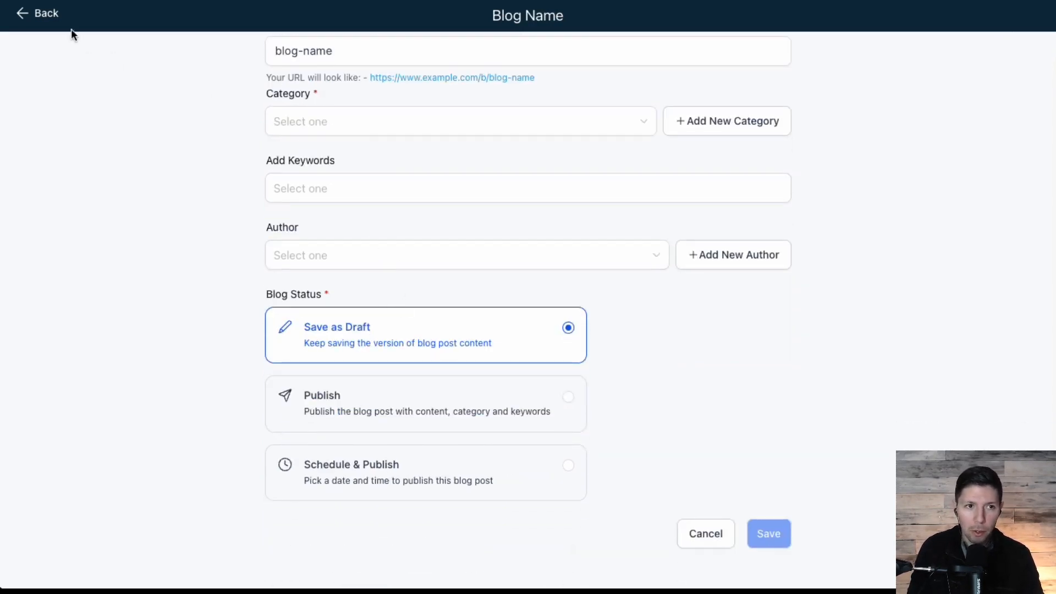
{"action": "left_click", "coordinate": [50, 9]}
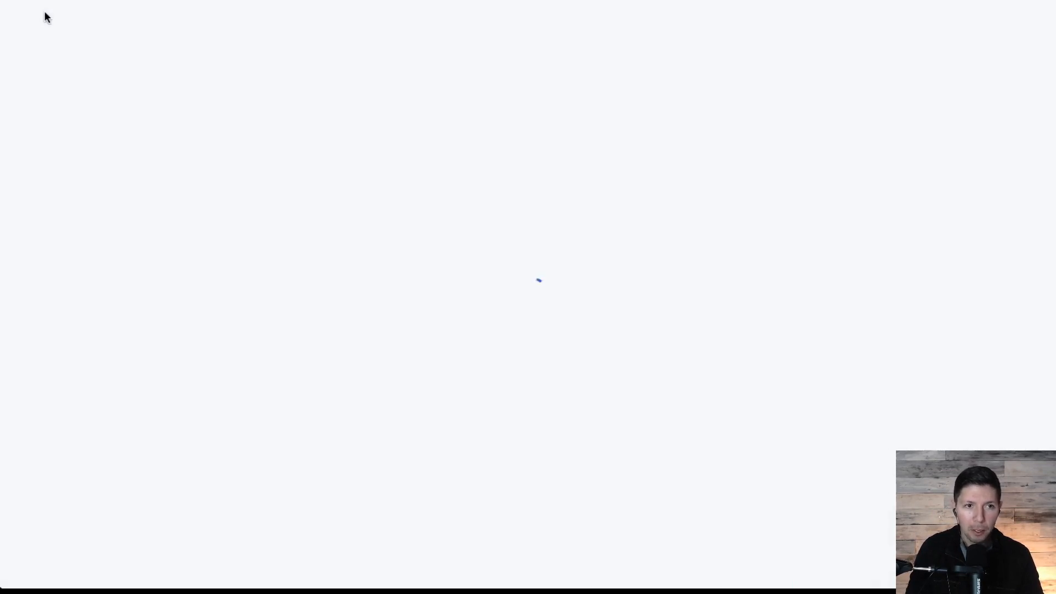
{"action": "left_click", "coordinate": [44, 16]}
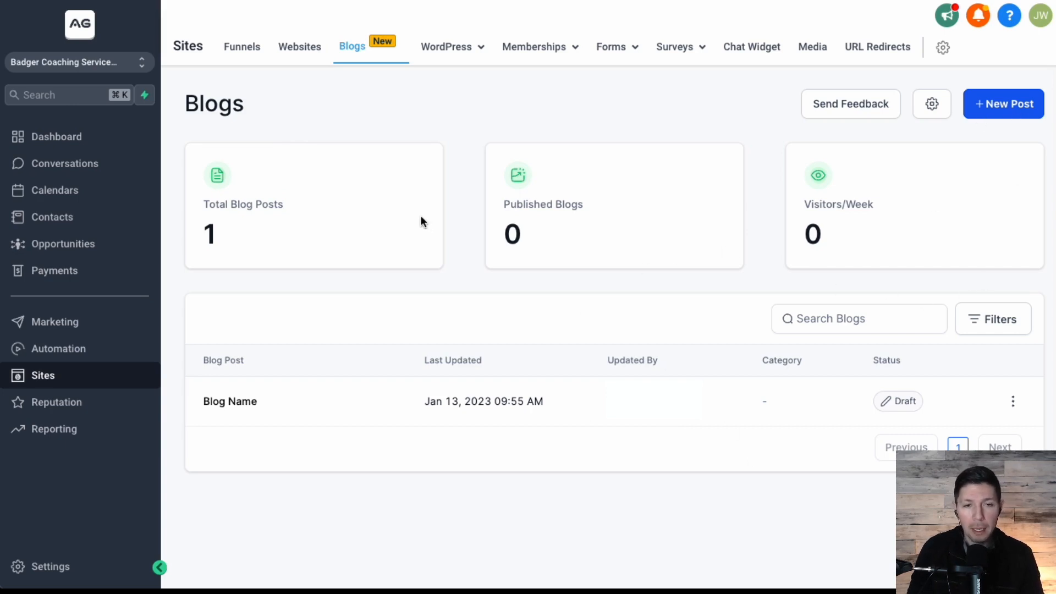
Step: View the WordPress hosting offer and open the Memberships dashboard
{"action": "mouse_move", "coordinate": [460, 52]}
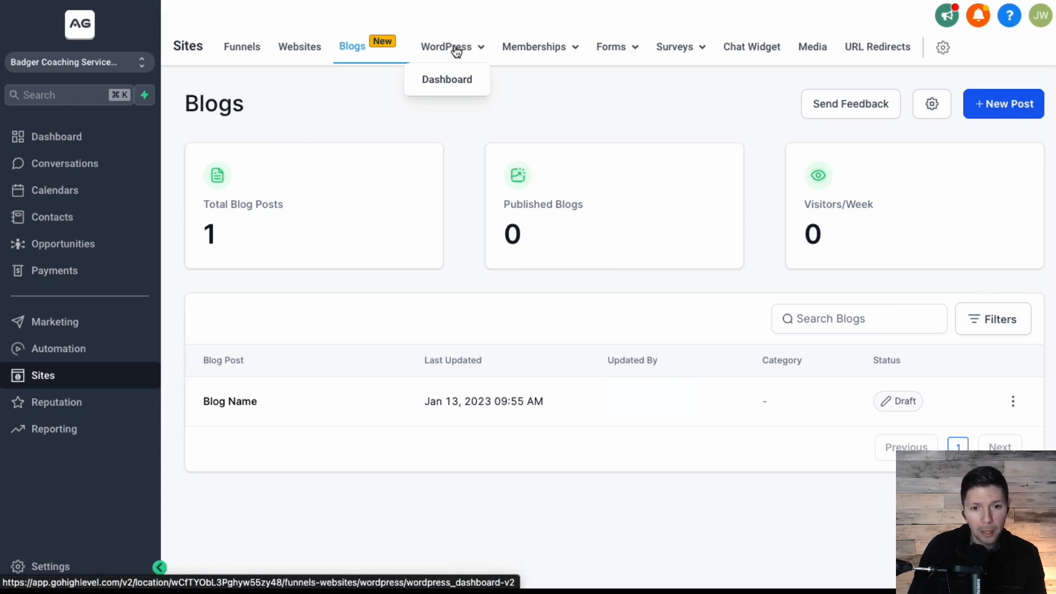
{"action": "left_click", "coordinate": [457, 51]}
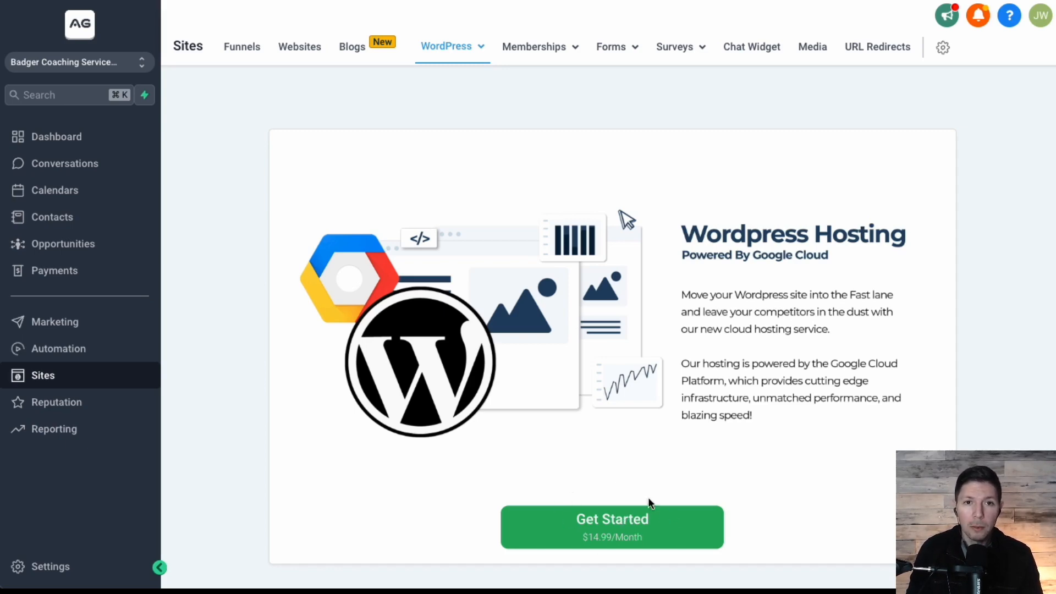
{"action": "mouse_move", "coordinate": [523, 45]}
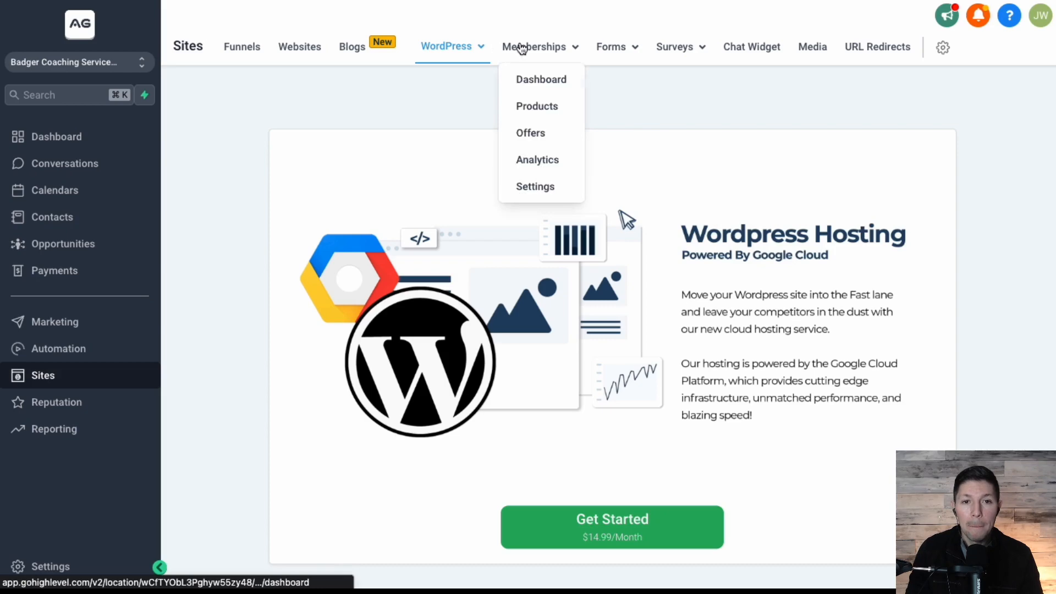
{"action": "left_click", "coordinate": [551, 54]}
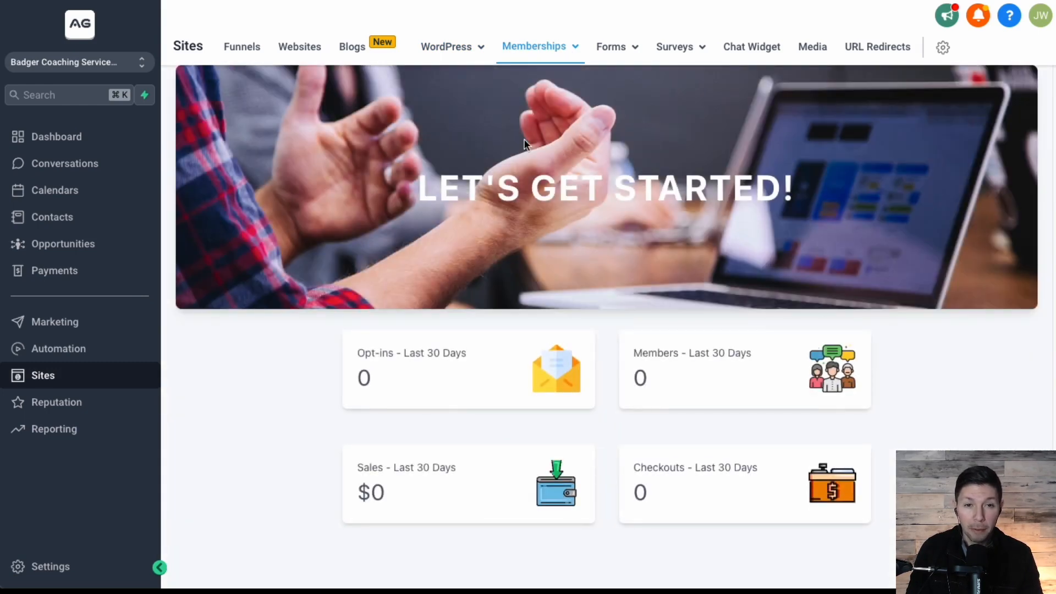
Step: Open the membership products, start a new product and review the Sprint Course, Marathon Course, Membership and Build your own templates
{"action": "mouse_move", "coordinate": [558, 44]}
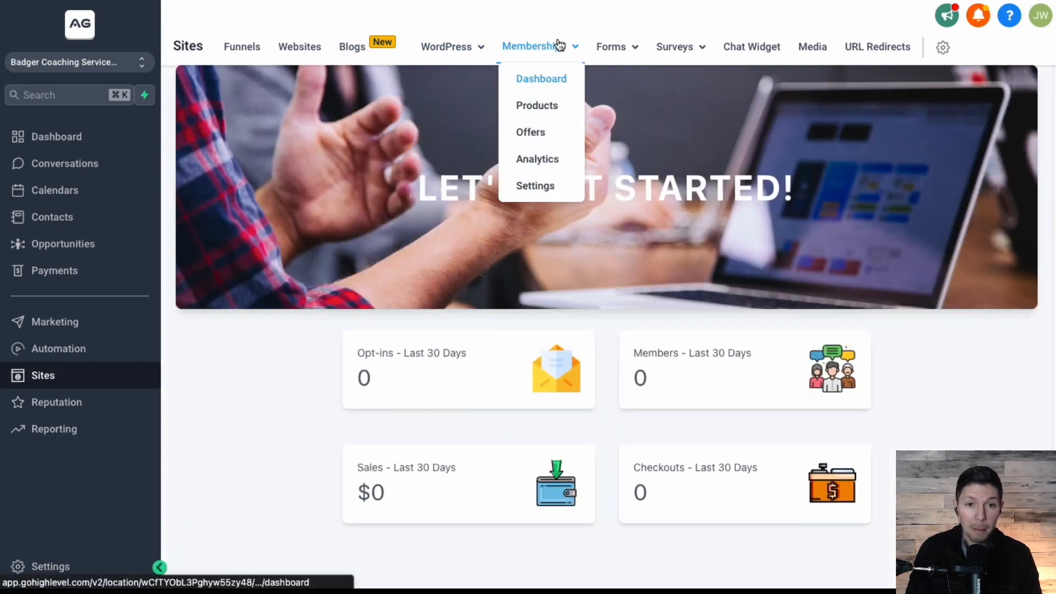
{"action": "left_click", "coordinate": [543, 111]}
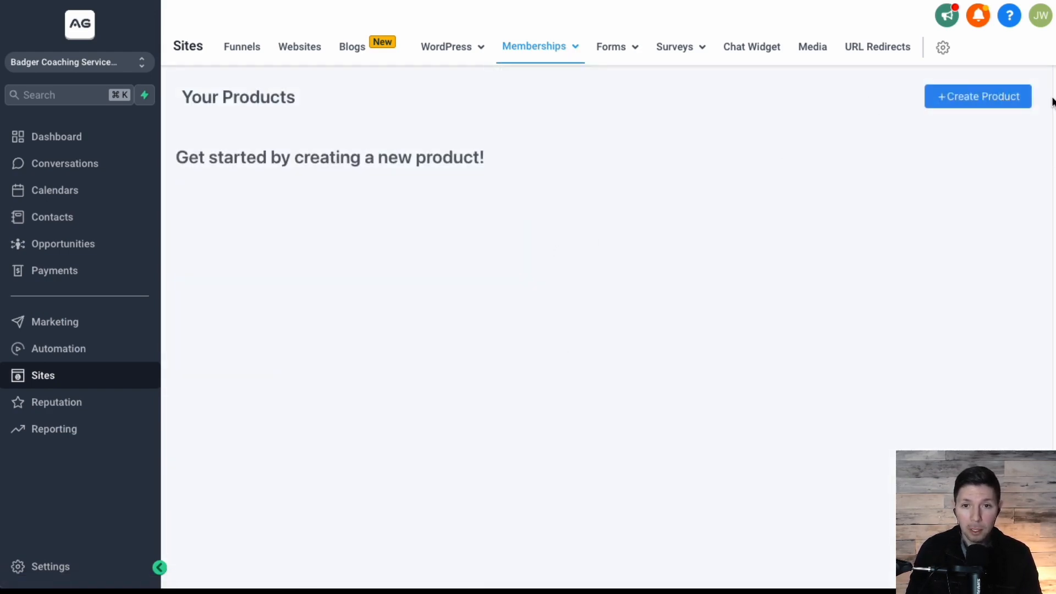
{"action": "left_click", "coordinate": [979, 100]}
{"action": "scroll", "coordinate": [435, 338], "scroll_direction": "down", "scroll_amount": 1}
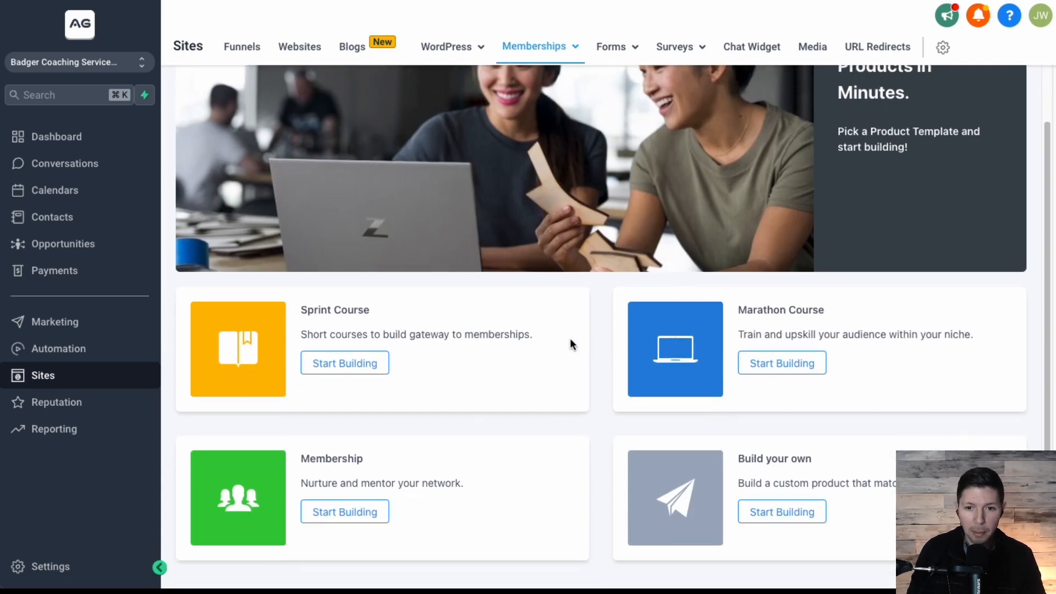
{"action": "scroll", "coordinate": [598, 450], "scroll_direction": "up", "scroll_amount": 1}
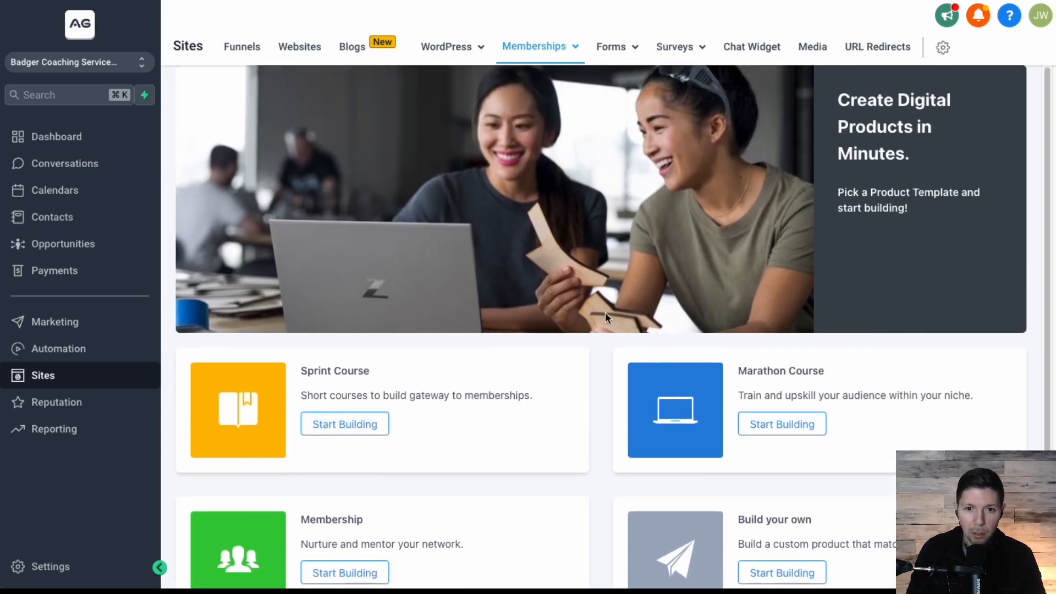
{"action": "scroll", "coordinate": [578, 487], "scroll_direction": "down", "scroll_amount": 1}
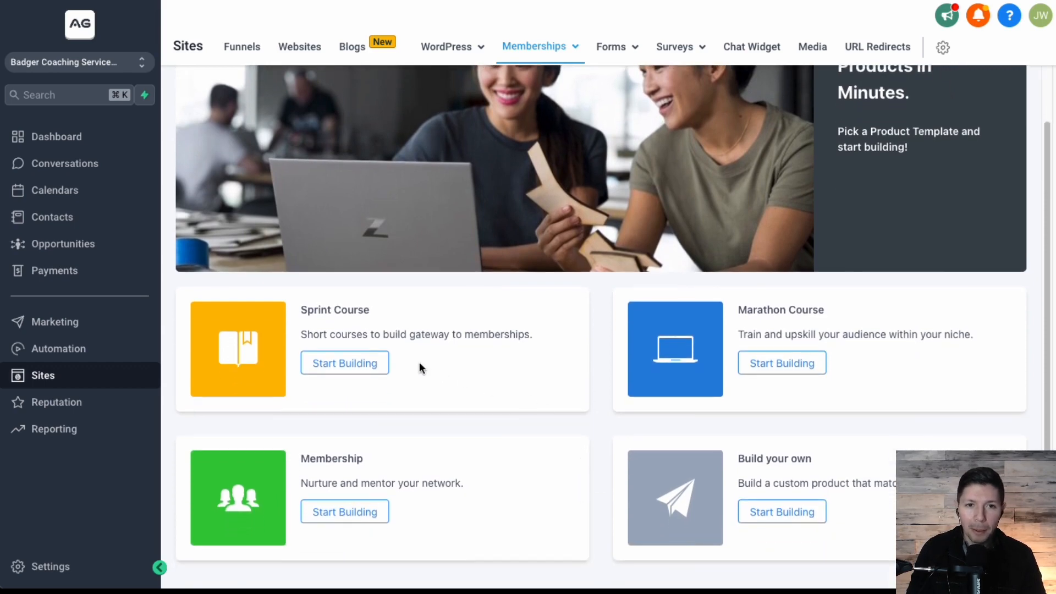
{"action": "scroll", "coordinate": [528, 358], "scroll_direction": "up", "scroll_amount": 1}
{"action": "scroll", "coordinate": [533, 363], "scroll_direction": "down", "scroll_amount": 1}
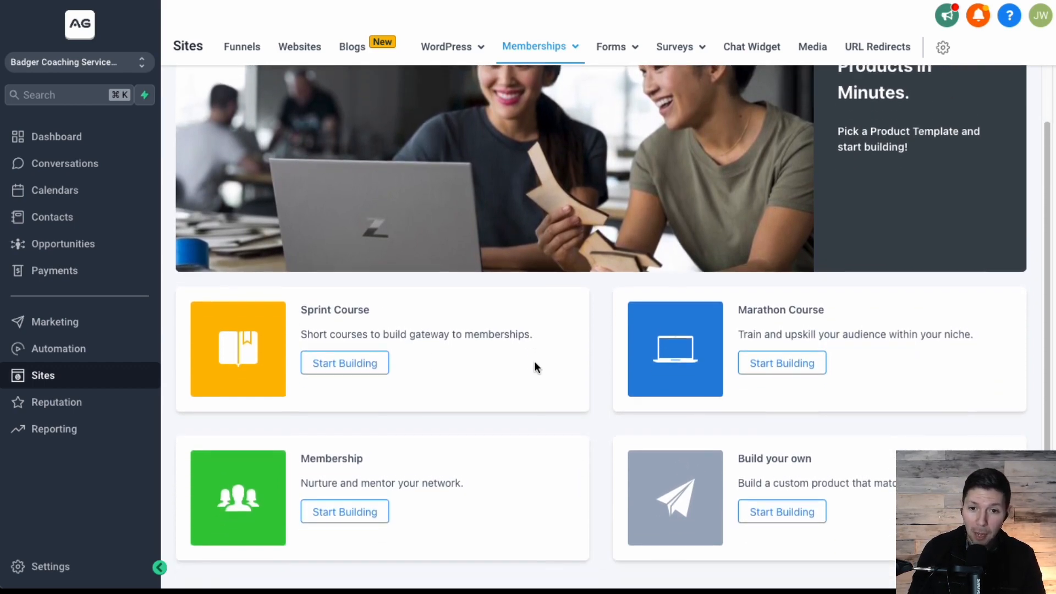
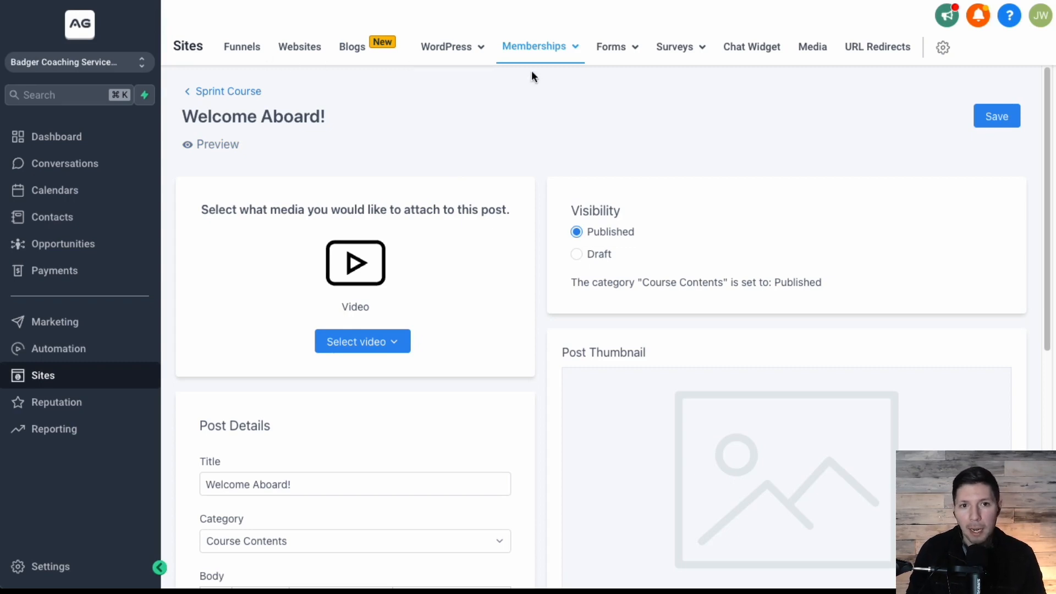
Step: Review the media, visibility, thumbnail and detail options of the Sprint Course post "Welcome Aboard!"
{"action": "mouse_move", "coordinate": [550, 62]}
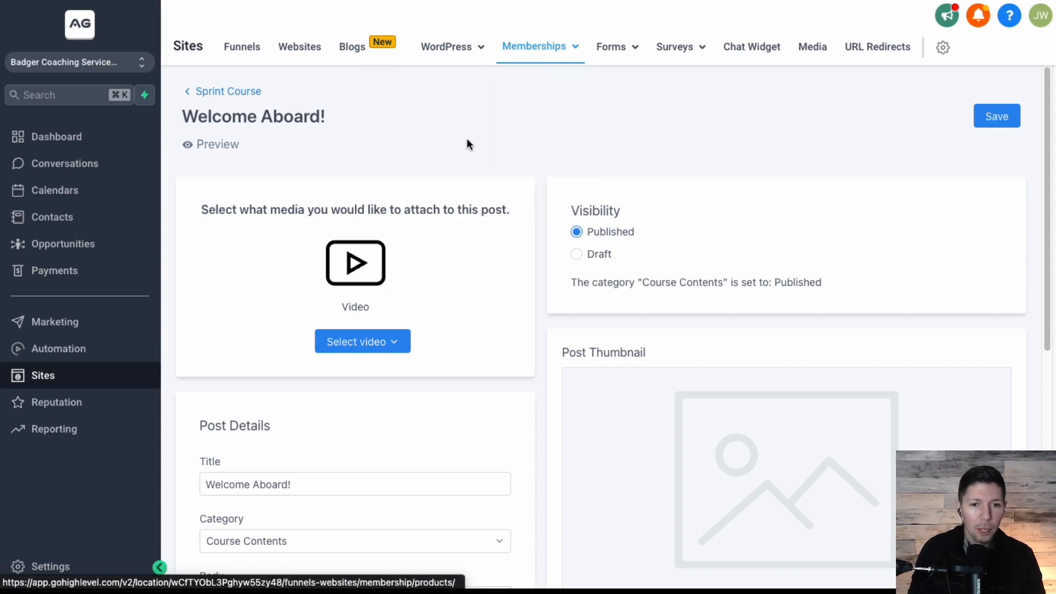
{"action": "scroll", "coordinate": [430, 177], "scroll_direction": "down", "scroll_amount": 5}
{"action": "scroll", "coordinate": [438, 212], "scroll_direction": "up", "scroll_amount": 5}
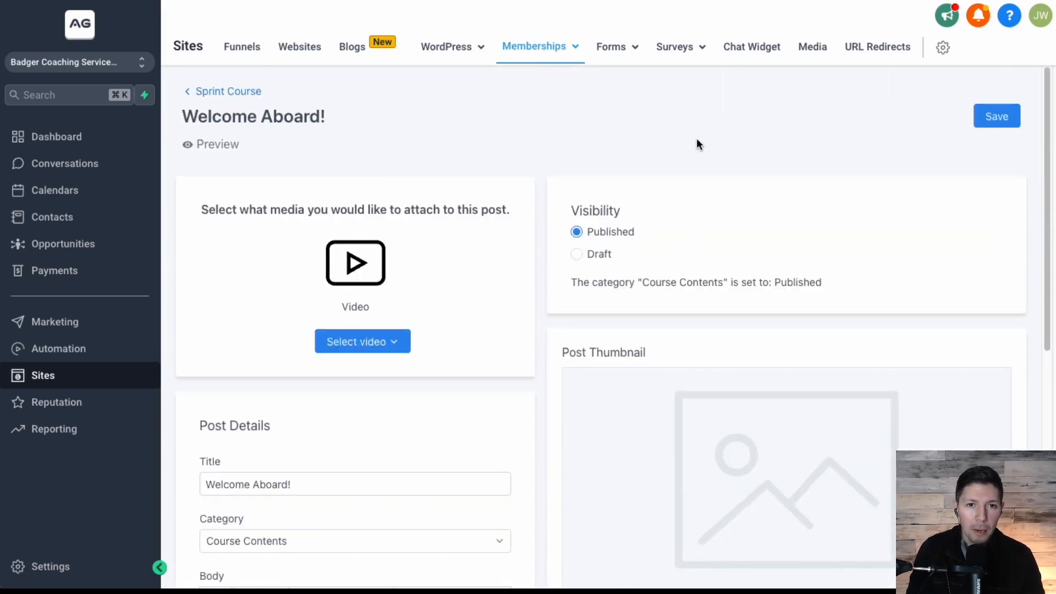
Step: Open the form "Agency Template - Contact Us" in the form builder and bring up its integration options
{"action": "mouse_move", "coordinate": [611, 53]}
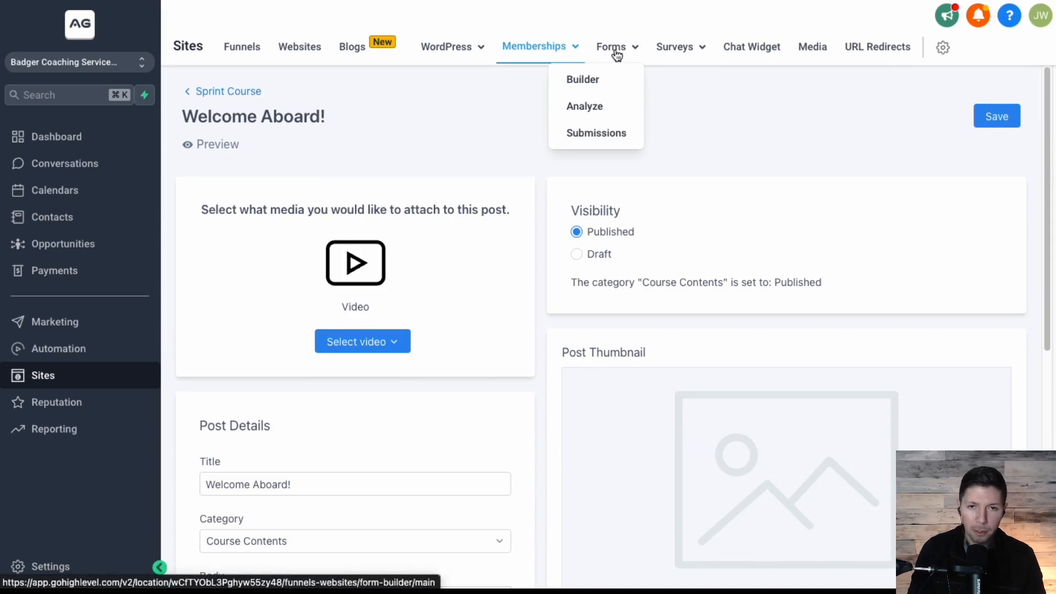
{"action": "left_click", "coordinate": [618, 54]}
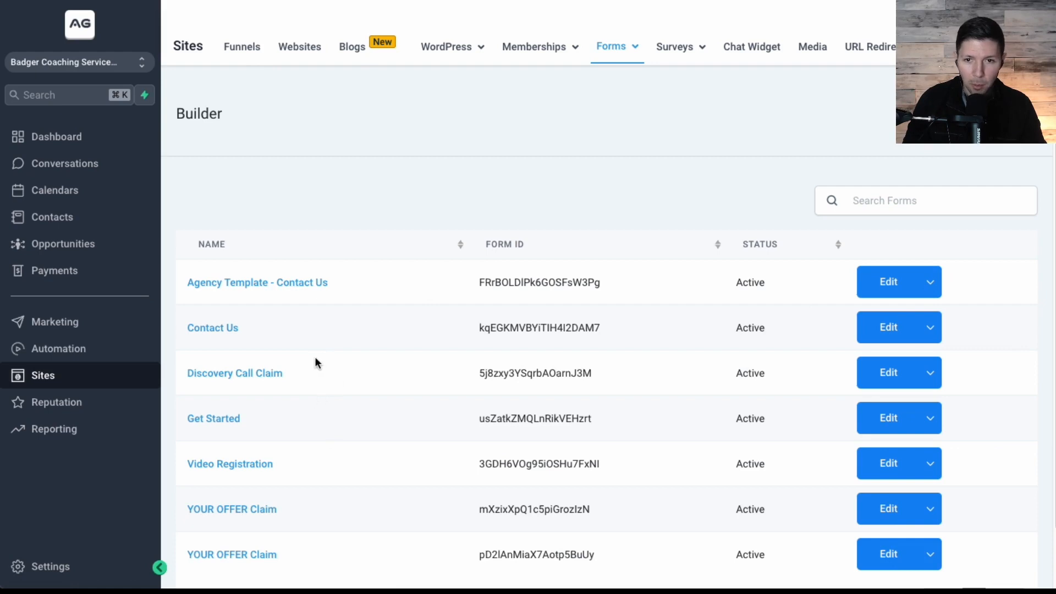
{"action": "left_click", "coordinate": [260, 286]}
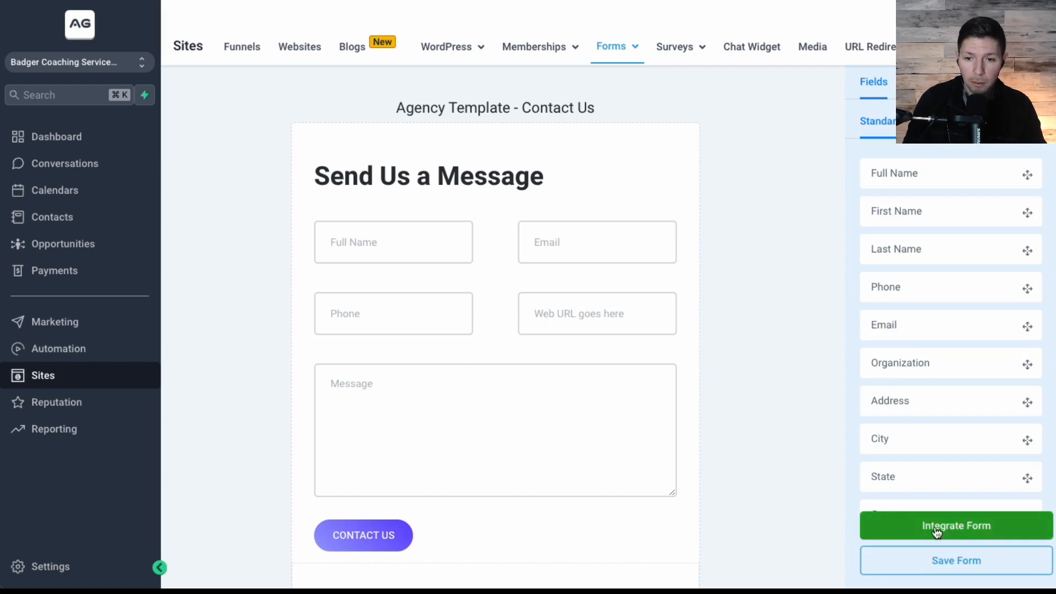
{"action": "left_click", "coordinate": [965, 528]}
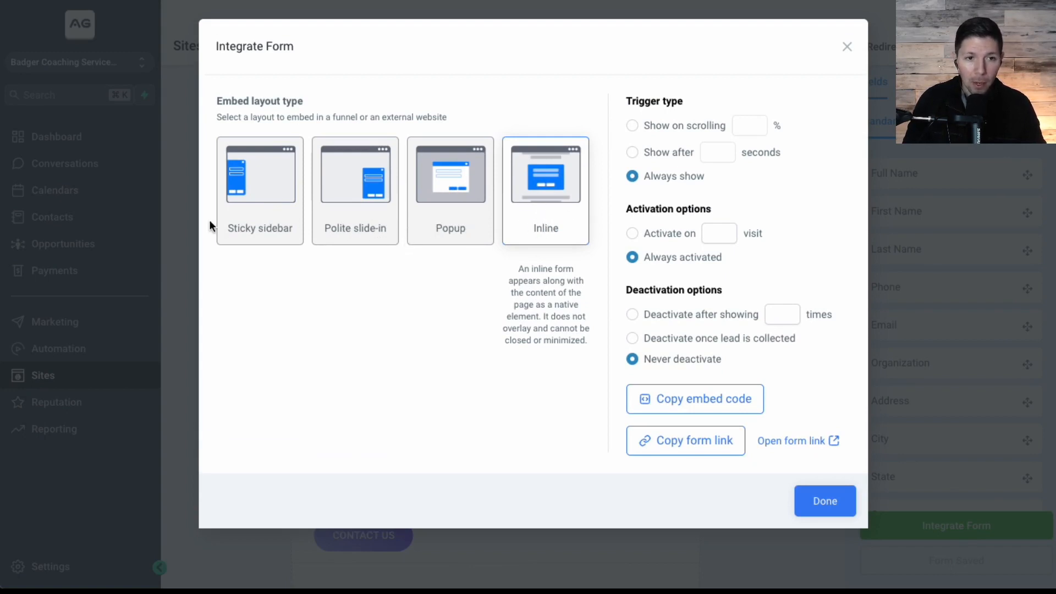
Step: Try the Sticky sidebar embed layout, switch the form to the Popup layout and copy its embed code
{"action": "left_click", "coordinate": [245, 229]}
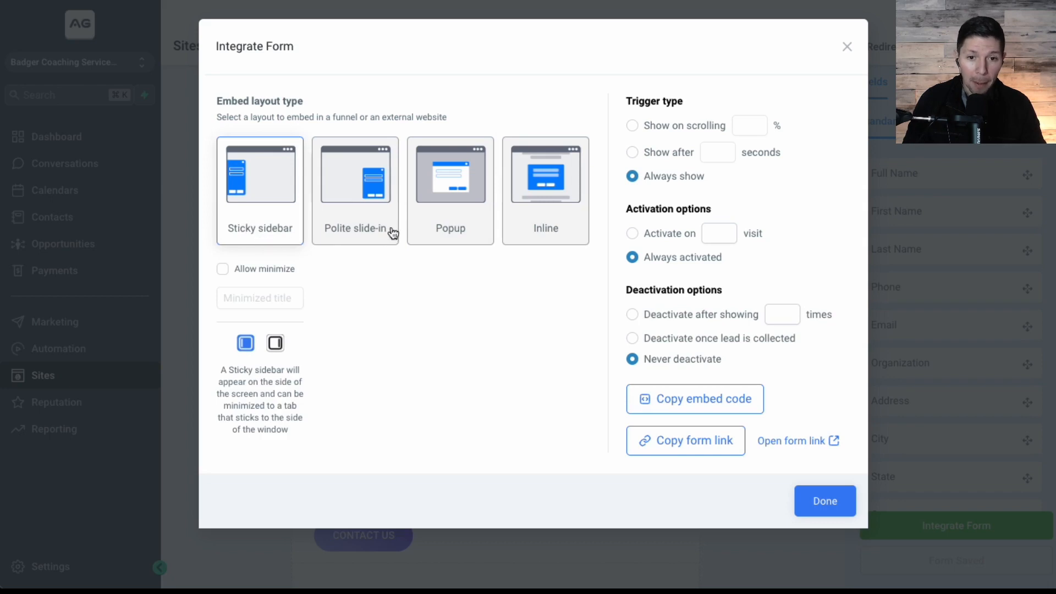
{"action": "left_click", "coordinate": [447, 221]}
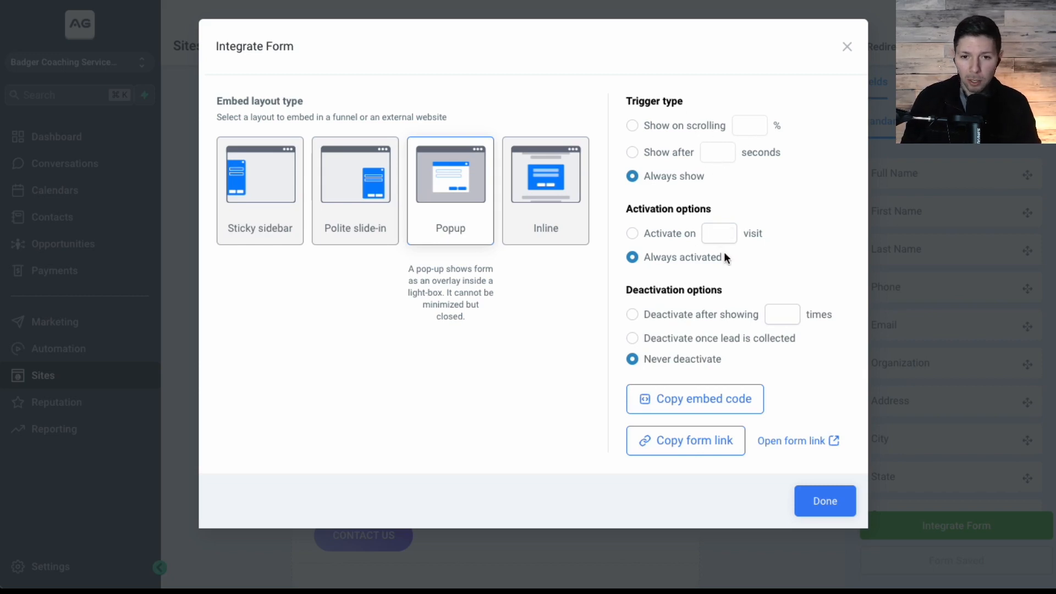
{"action": "left_click", "coordinate": [700, 405]}
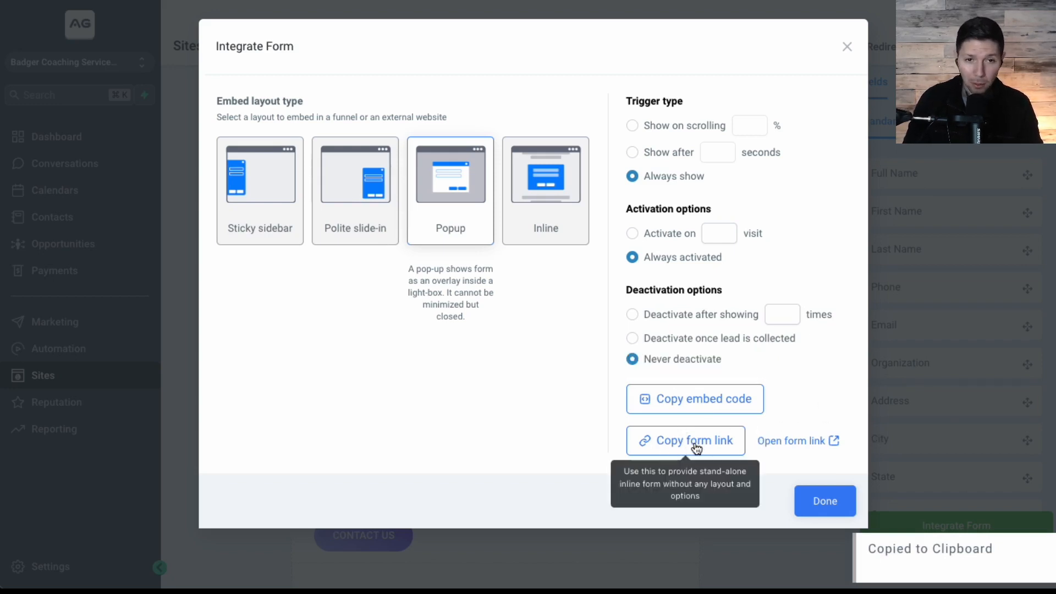
{"action": "left_click", "coordinate": [822, 494]}
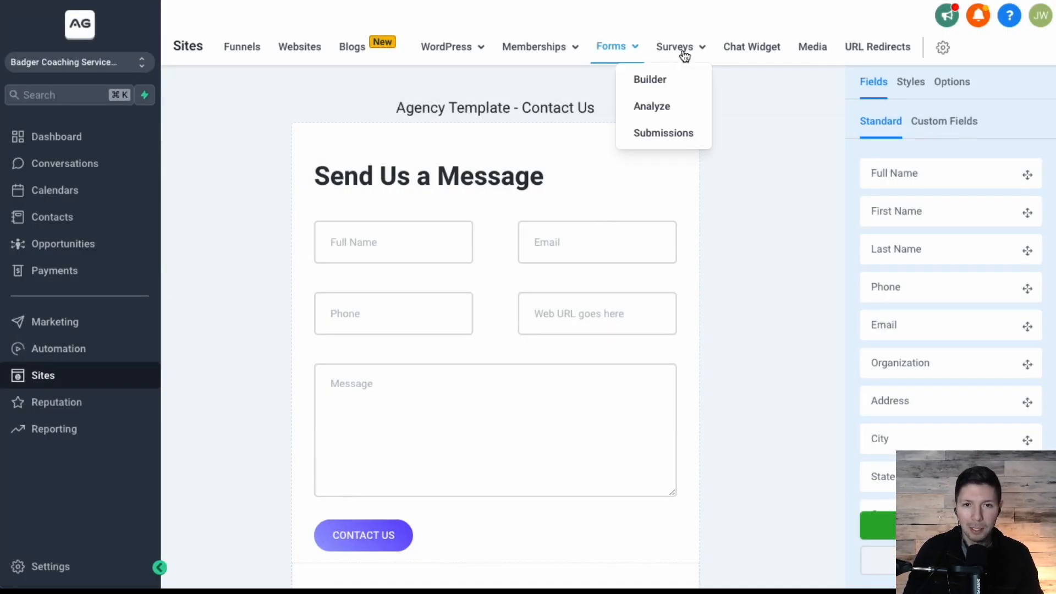
Step: View the survey builder list and review the chat widget's bubble, intro message, avatar and return visitor settings
{"action": "left_click", "coordinate": [682, 49]}
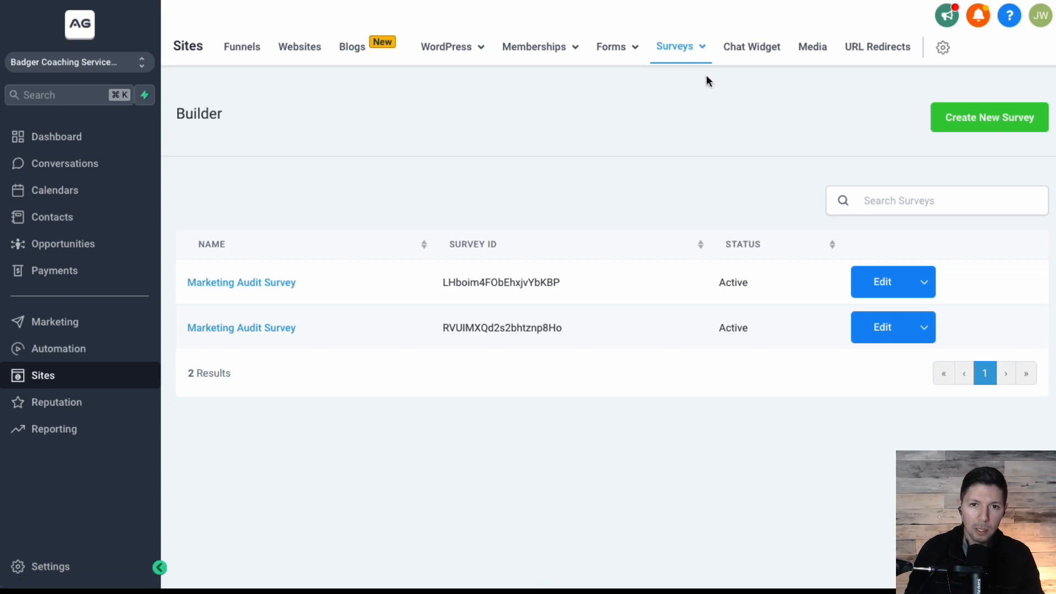
{"action": "mouse_move", "coordinate": [686, 52]}
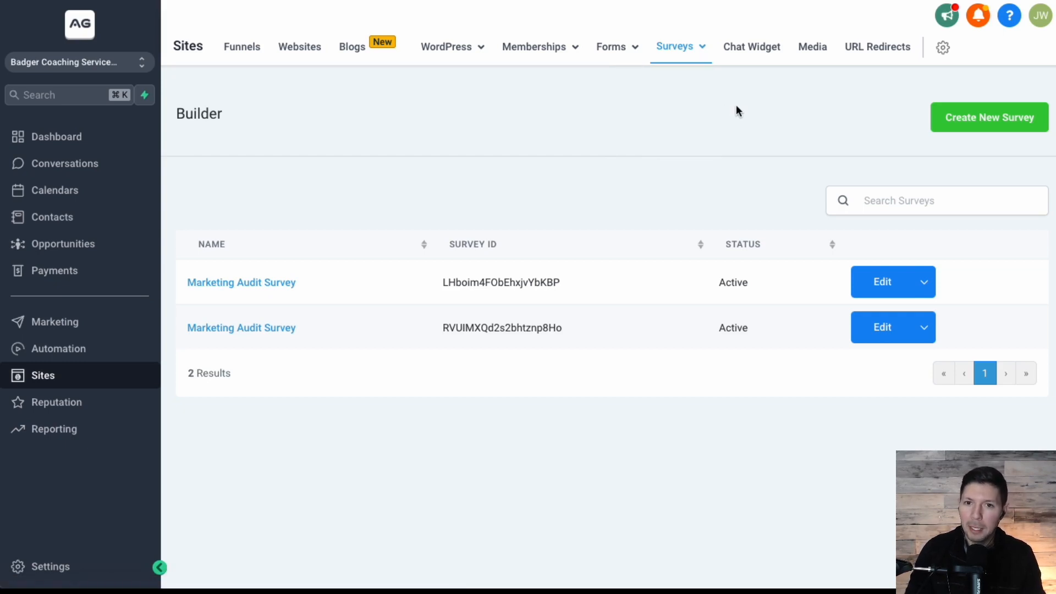
{"action": "left_click", "coordinate": [751, 46]}
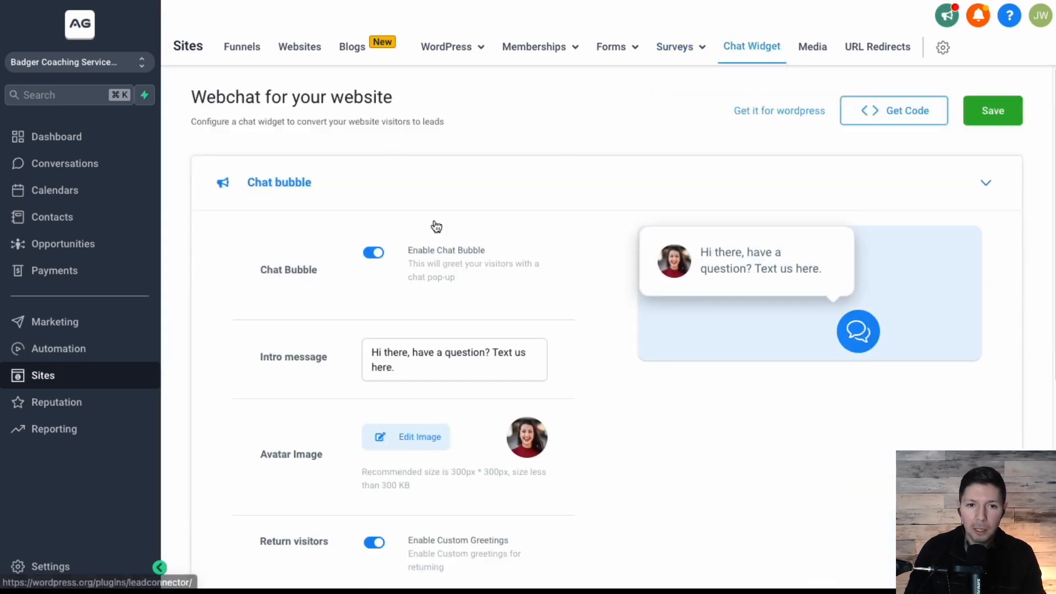
{"action": "scroll", "coordinate": [497, 351], "scroll_direction": "down", "scroll_amount": 2}
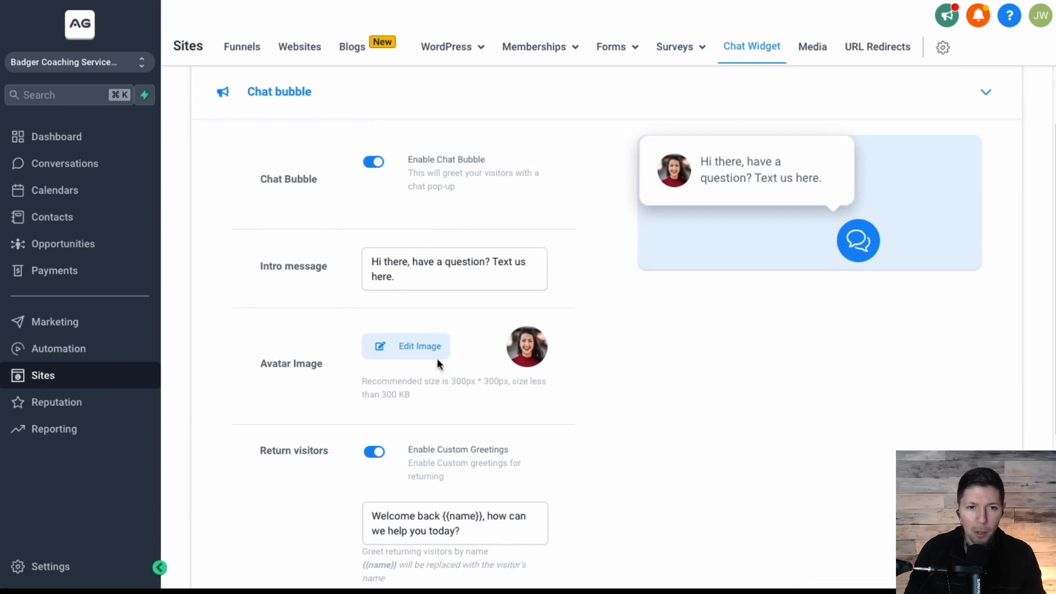
{"action": "scroll", "coordinate": [440, 385], "scroll_direction": "down", "scroll_amount": 5}
{"action": "scroll", "coordinate": [441, 425], "scroll_direction": "up", "scroll_amount": 8}
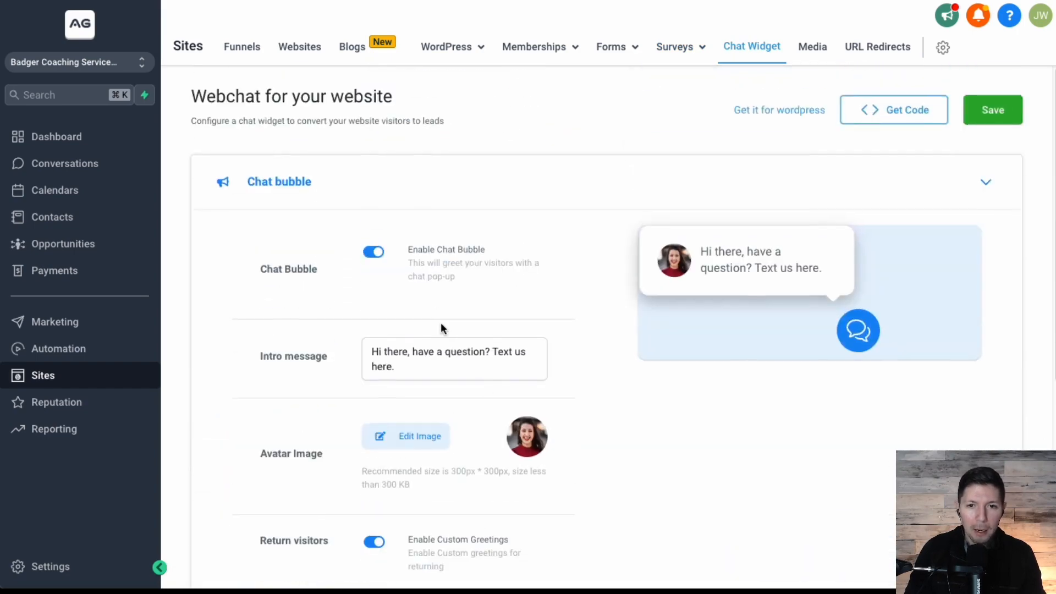
{"action": "scroll", "coordinate": [442, 328], "scroll_direction": "down", "scroll_amount": 6}
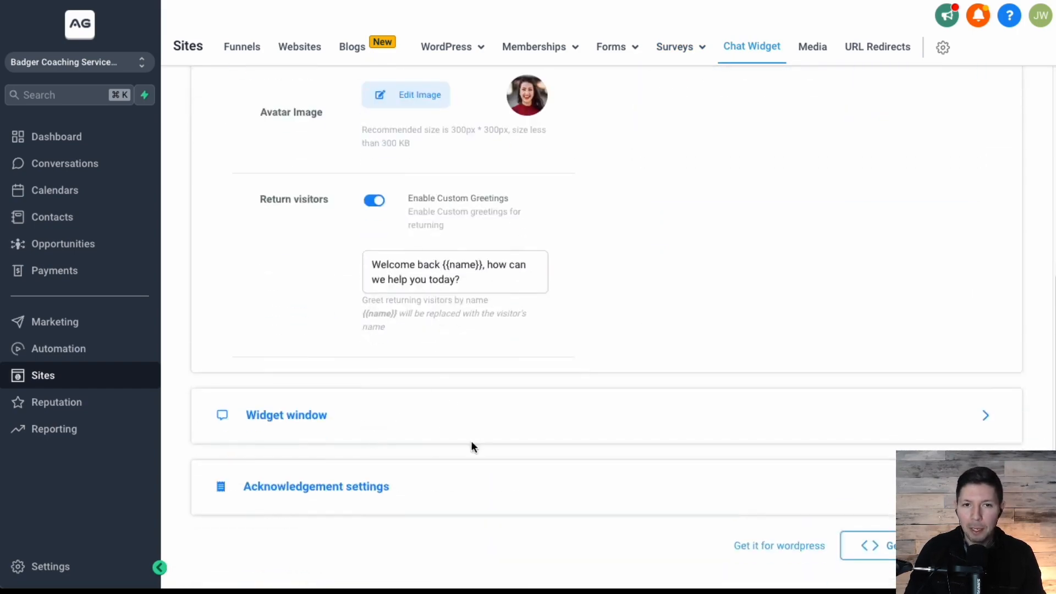
{"action": "scroll", "coordinate": [514, 429], "scroll_direction": "up", "scroll_amount": 7}
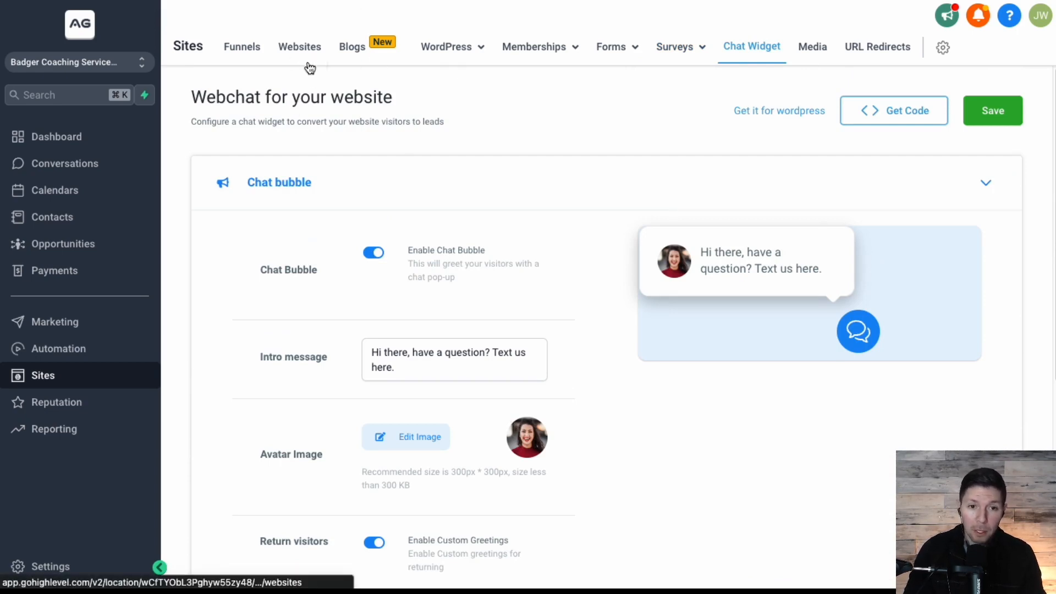
{"action": "scroll", "coordinate": [453, 290], "scroll_direction": "down", "scroll_amount": 3}
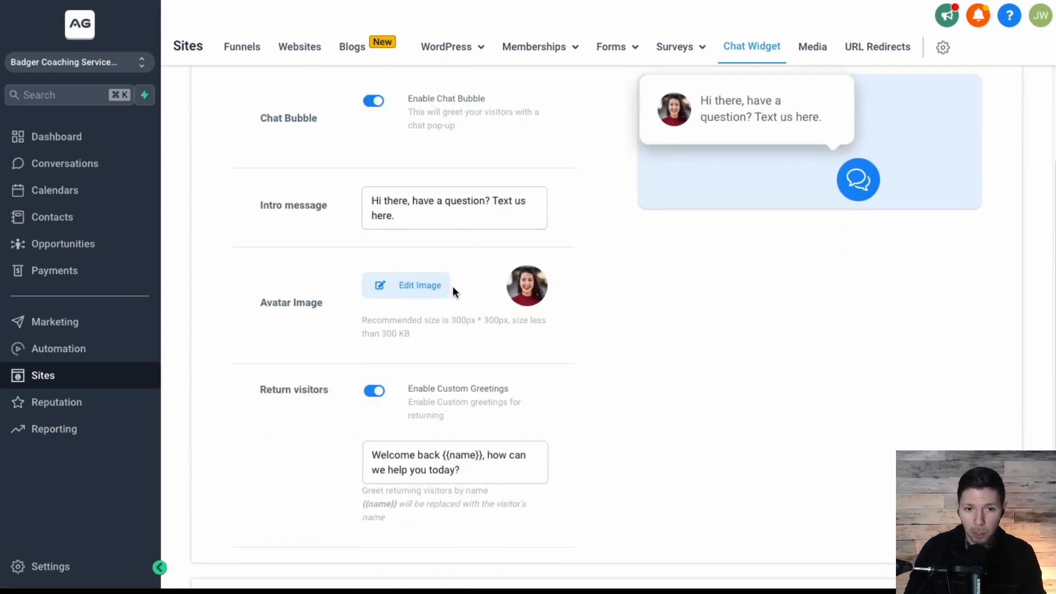
{"action": "scroll", "coordinate": [453, 286], "scroll_direction": "down", "scroll_amount": 3}
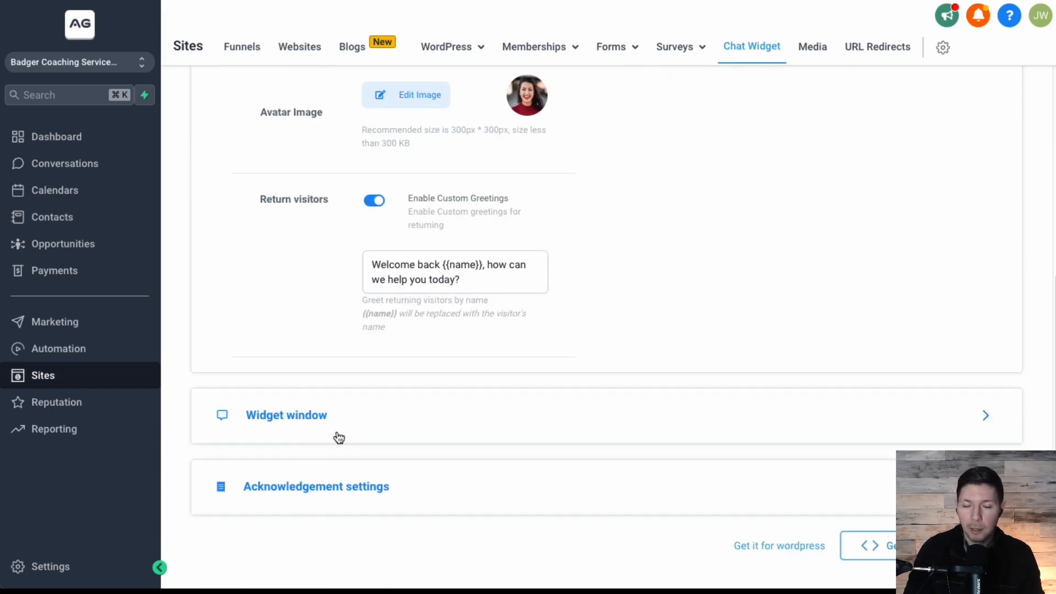
{"action": "scroll", "coordinate": [393, 418], "scroll_direction": "up", "scroll_amount": 6}
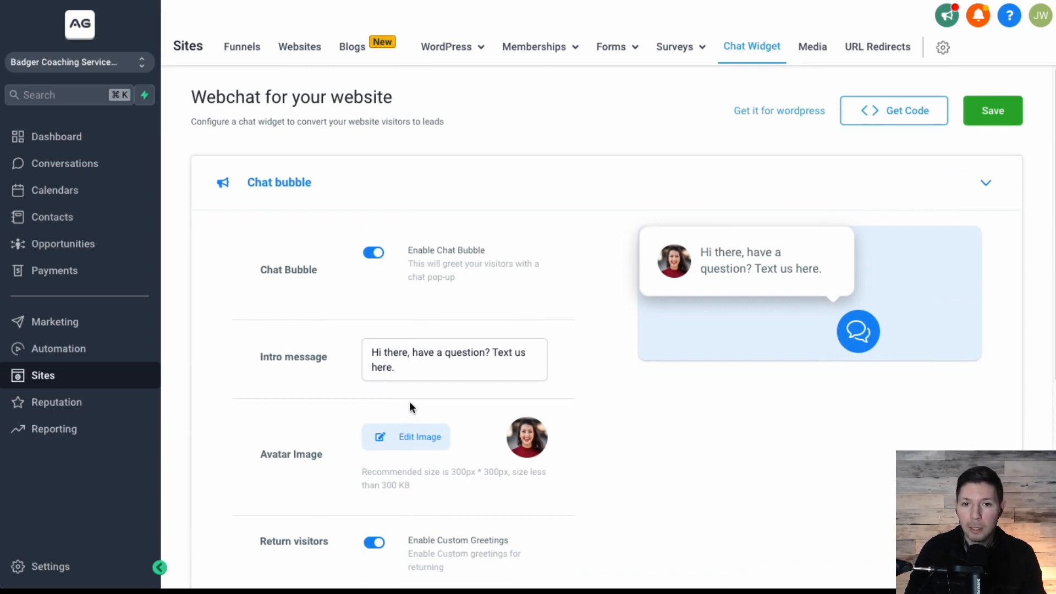
Step: View the Media page, return to Sites and open the URL Redirects settings
{"action": "left_click", "coordinate": [813, 48]}
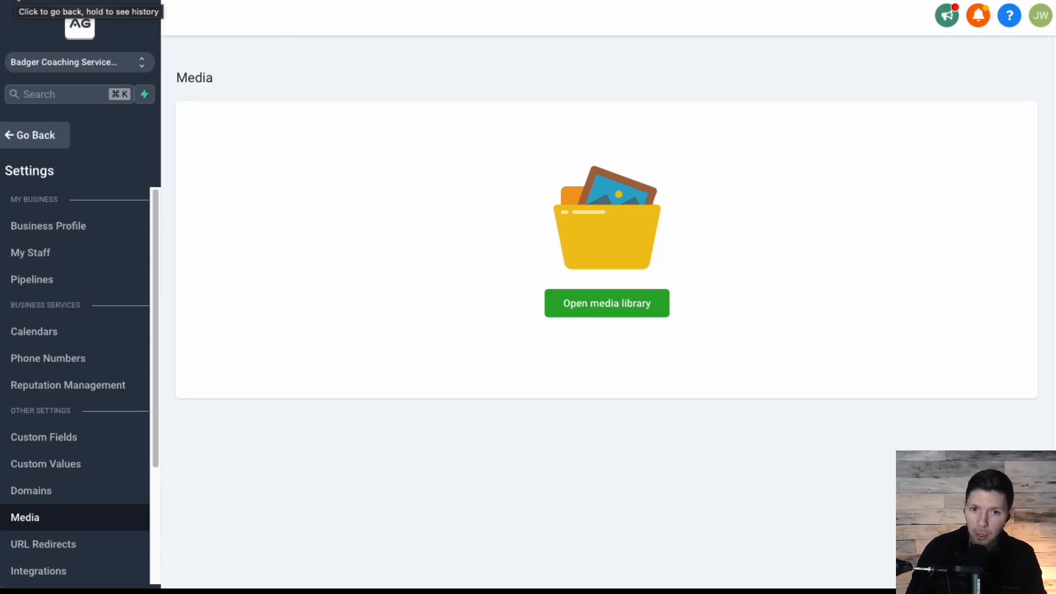
{"action": "left_click", "coordinate": [10, 2]}
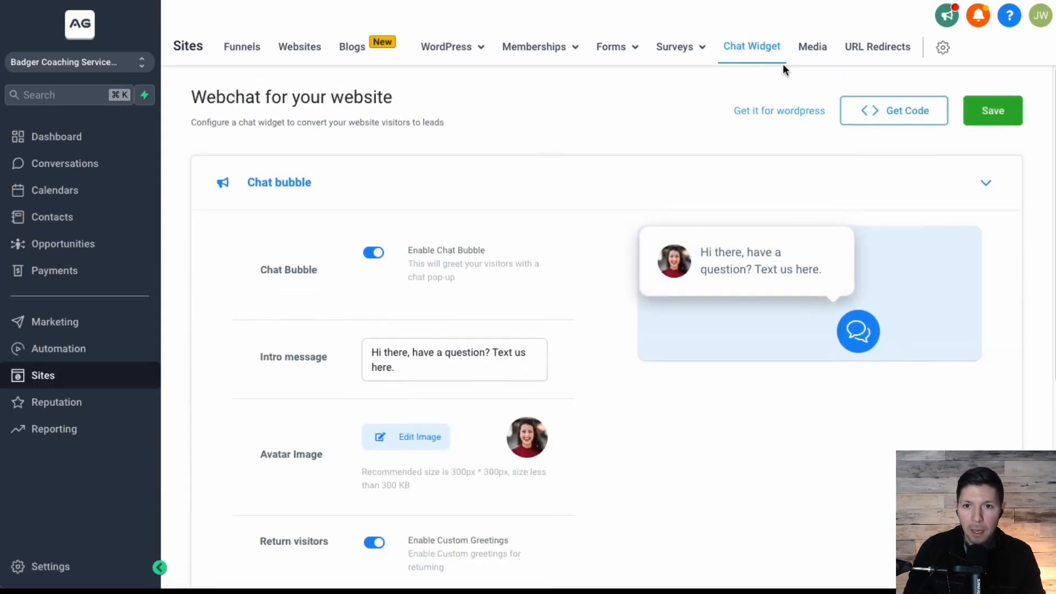
{"action": "left_click", "coordinate": [871, 46]}
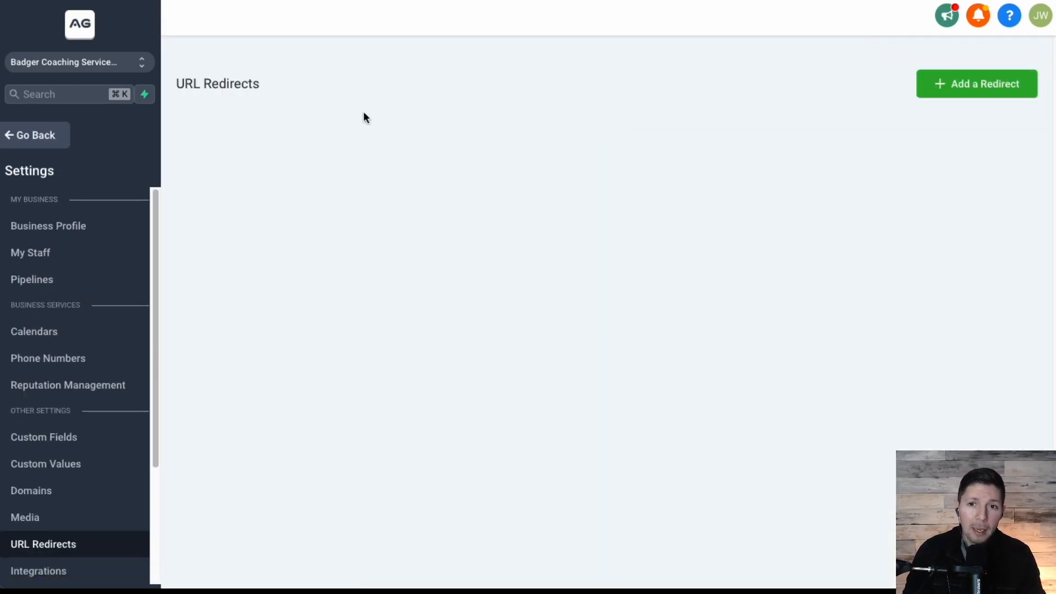
Step: Draft a URL-type redirect for funneljustin.com with the path /butcherbox and a target starting with "https:", and cancel it
{"action": "left_click", "coordinate": [957, 92]}
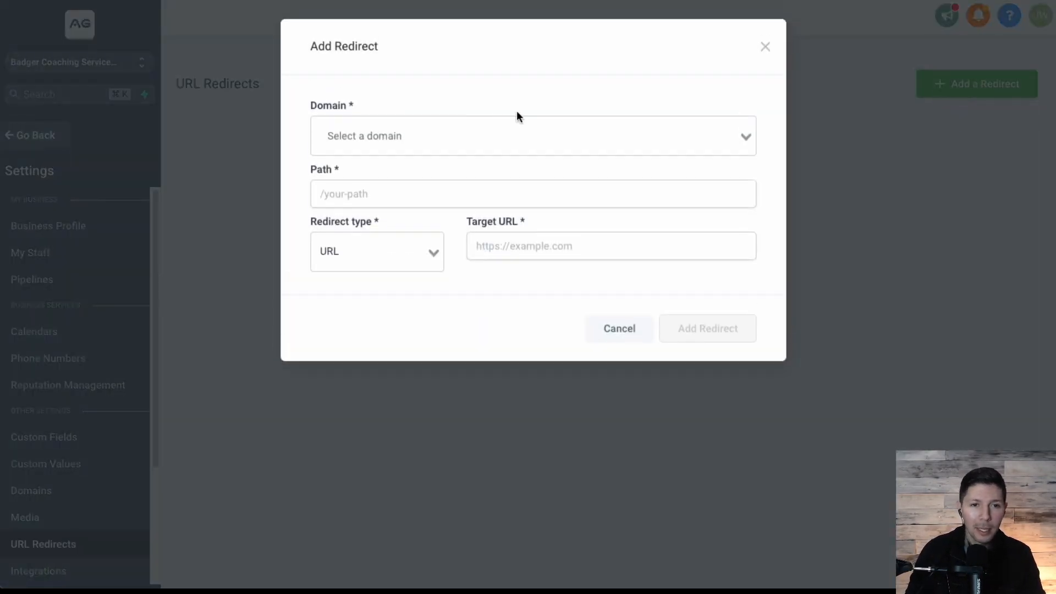
{"action": "left_click", "coordinate": [476, 130]}
{"action": "left_click", "coordinate": [447, 201]}
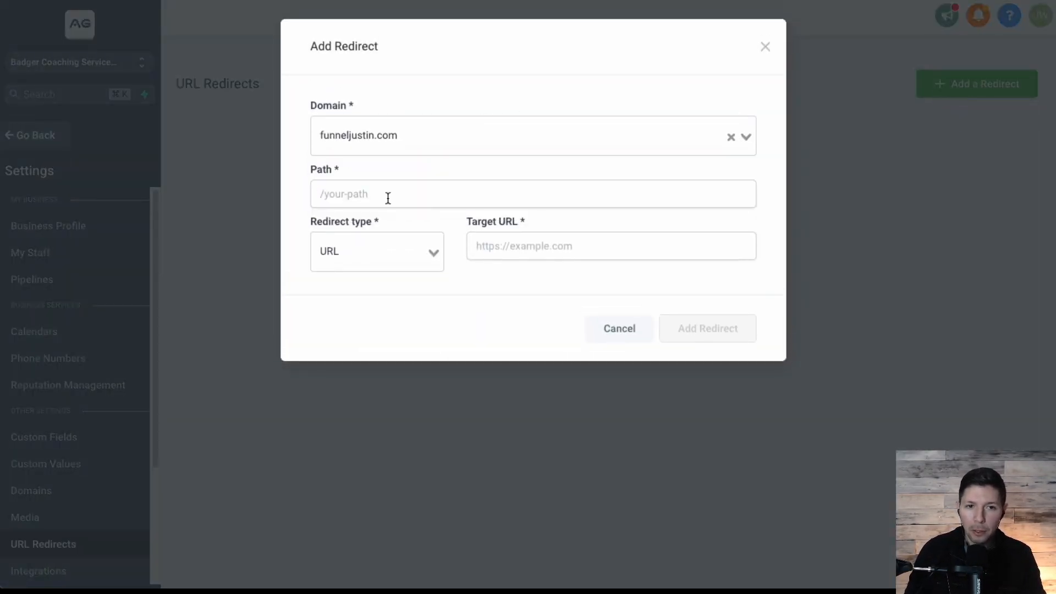
{"action": "left_click", "coordinate": [392, 192]}
{"action": "type", "text": "/"}
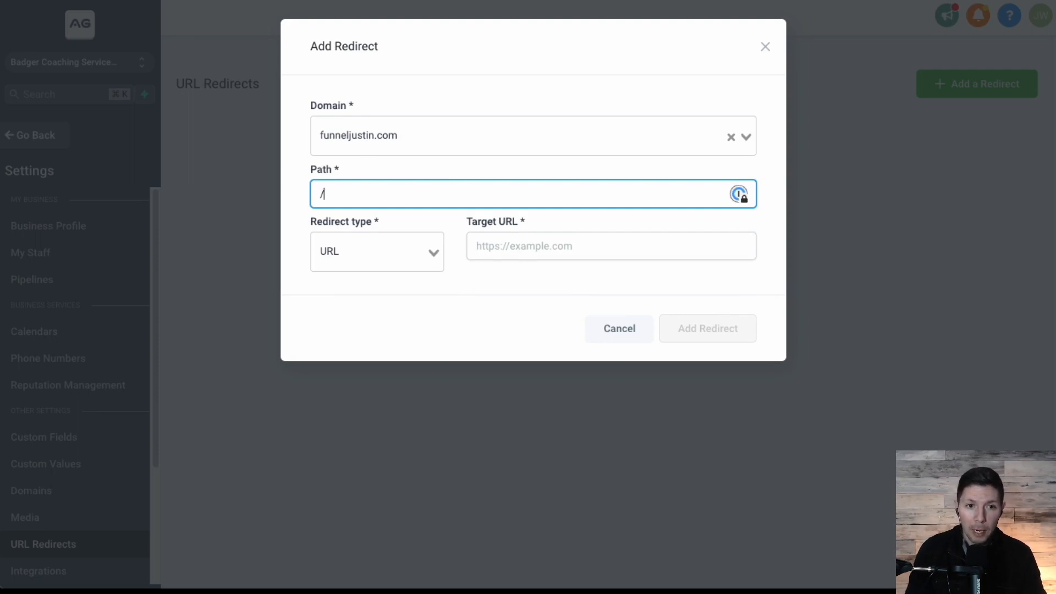
{"action": "type", "text": "butcherbox"}
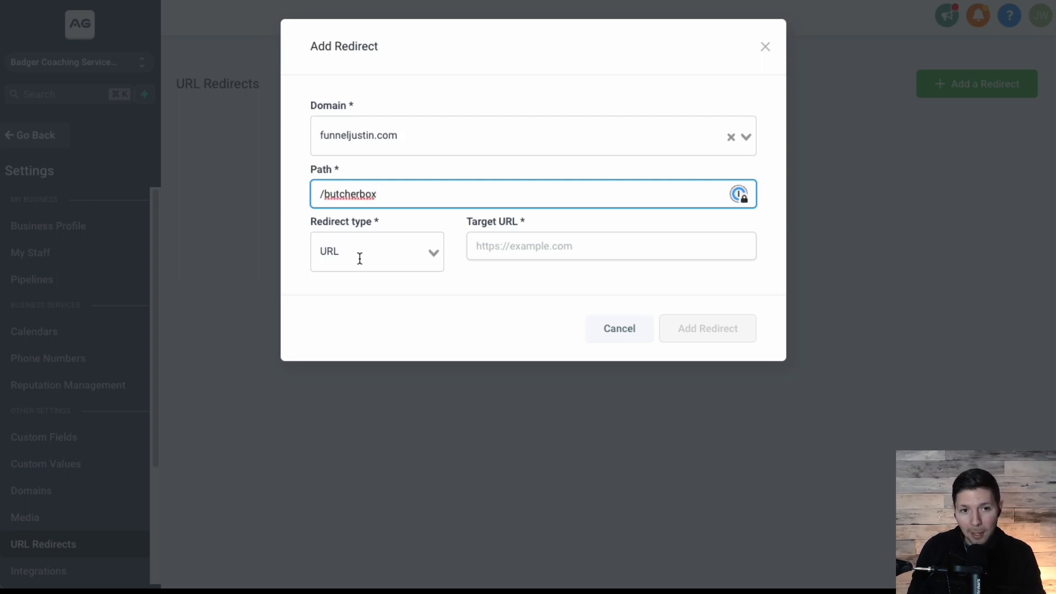
{"action": "left_click", "coordinate": [531, 255]}
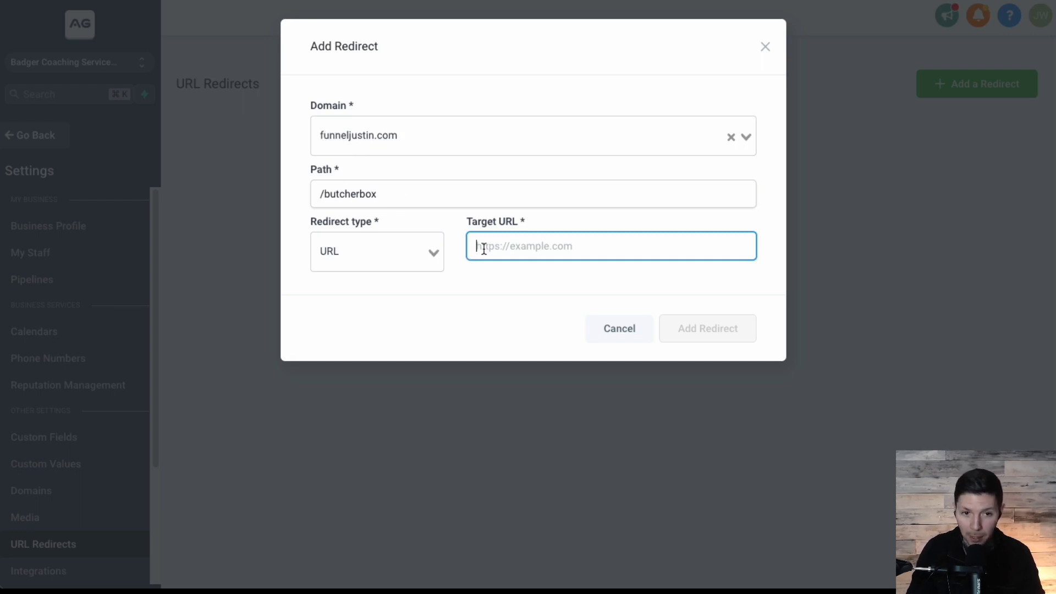
{"action": "type", "text": "https:"}
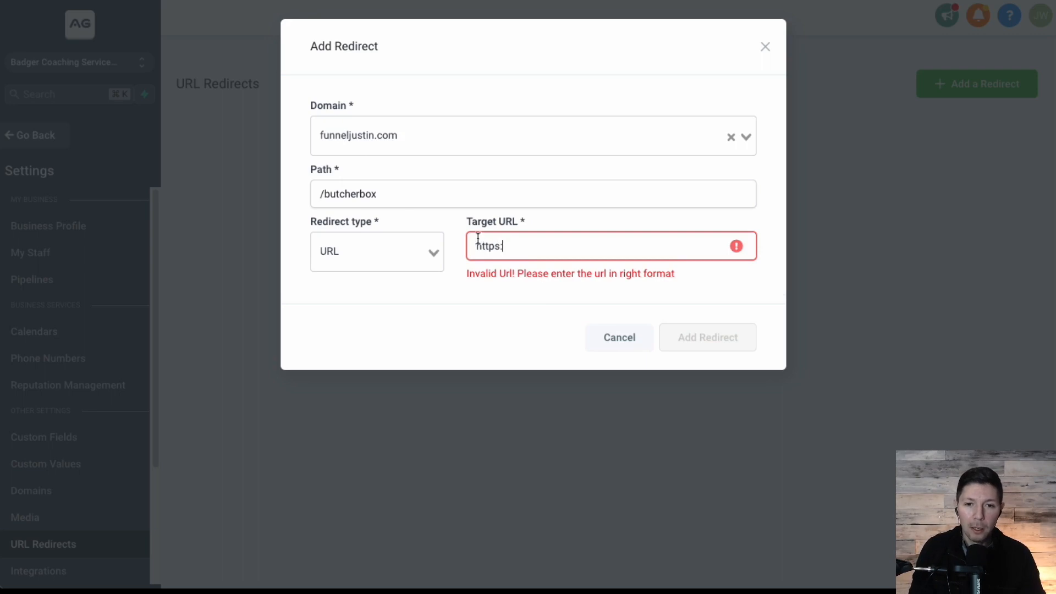
{"action": "left_click", "coordinate": [609, 336]}
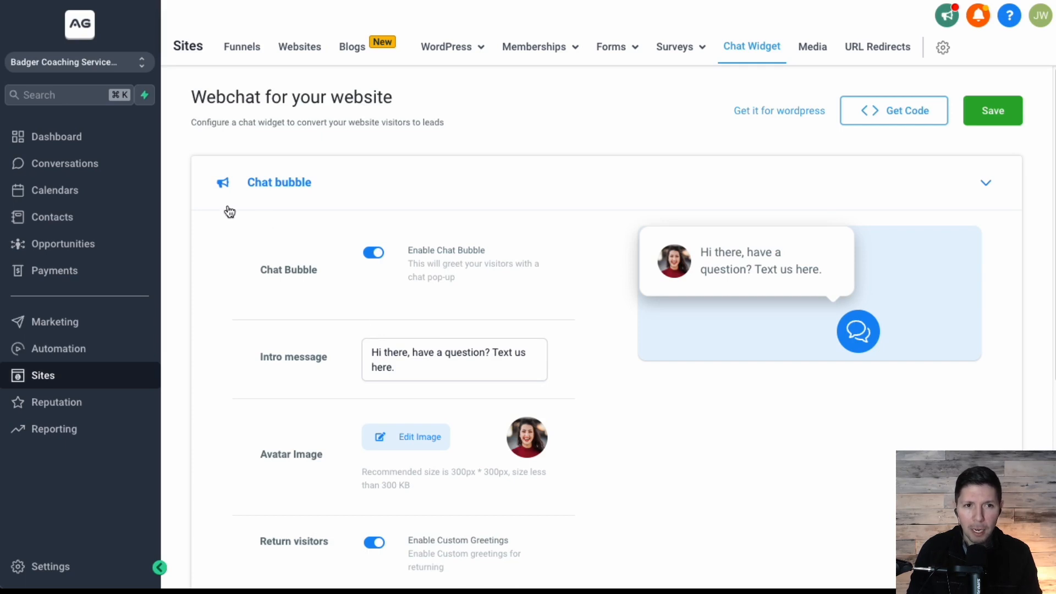
Step: Return to the Funnels overview
{"action": "left_click", "coordinate": [253, 53]}
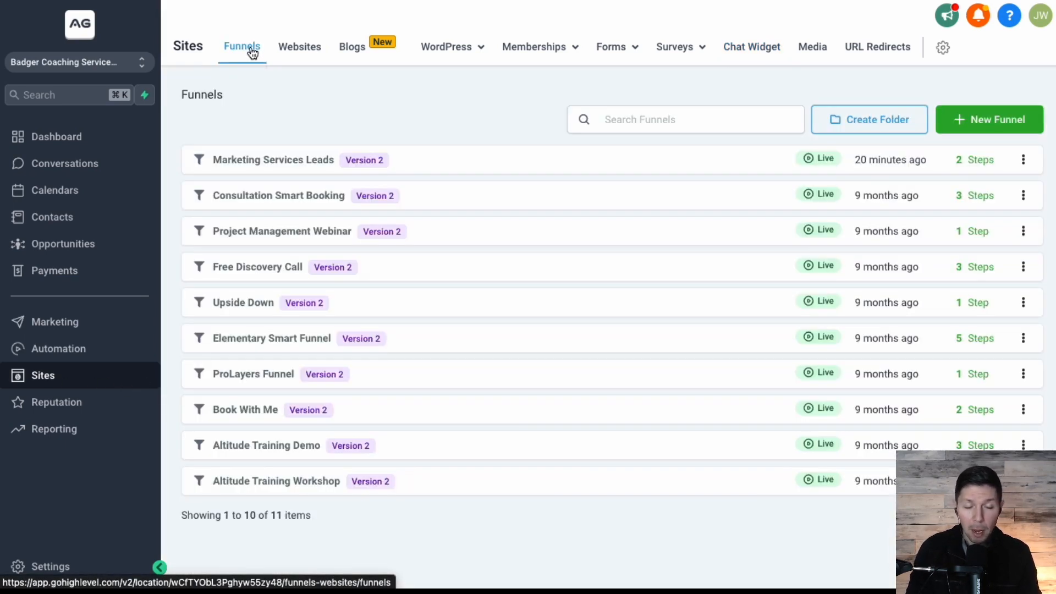